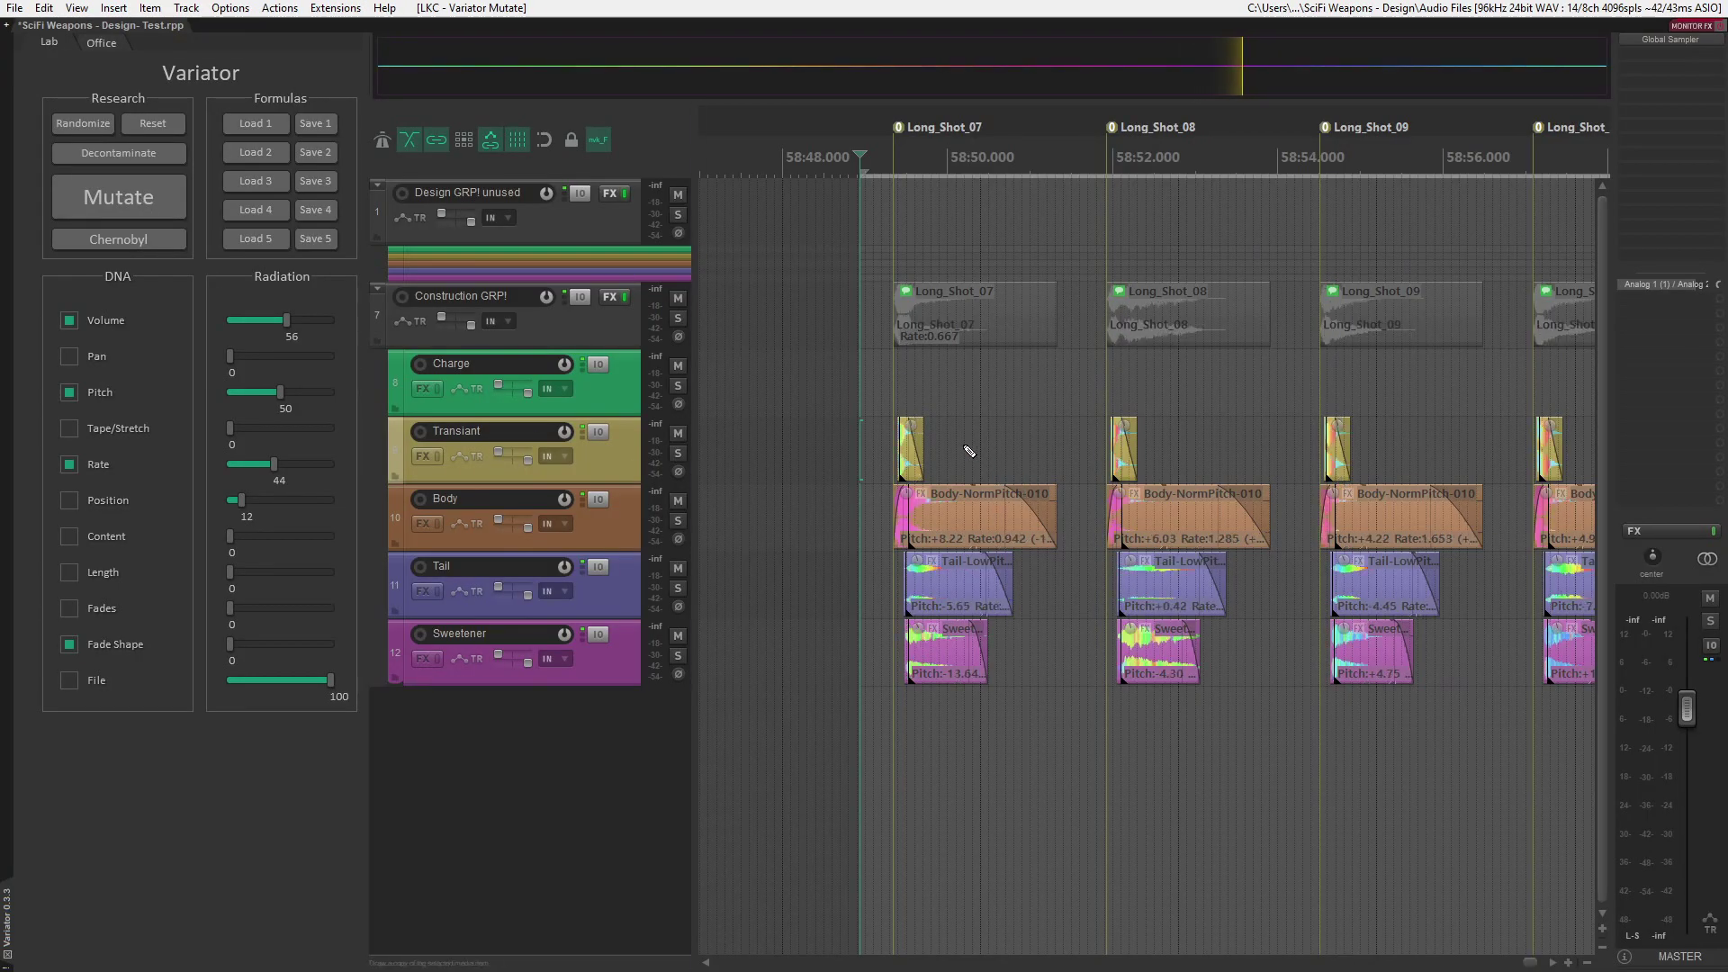
# - Undo the last Variator mutation of the Long_Shot items
pyautogui.hotkey('ctrl', 'z')
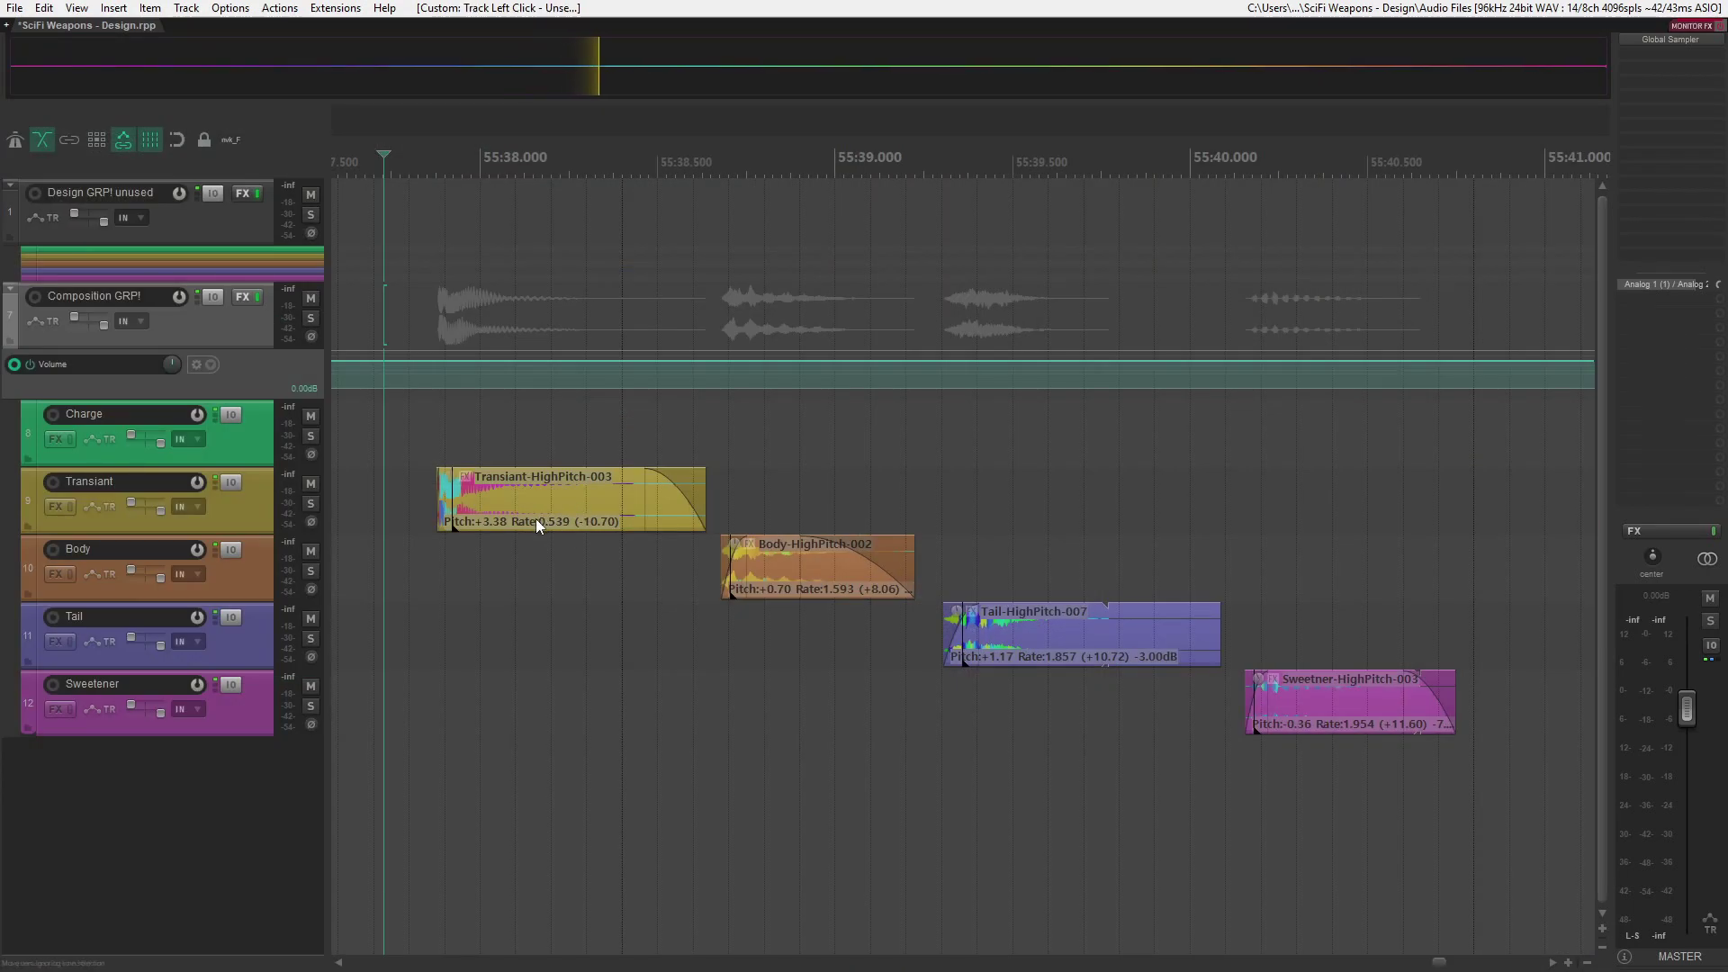
# - Move the Transiant, Tail and Sweetener items in the Composition group so they line up with the Body-HighPitch-002 item
pyautogui.moveTo(537, 518); pyautogui.dragTo(833, 510)
pyautogui.moveTo(1050, 664); pyautogui.dragTo(832, 664)
pyautogui.moveTo(1255, 716); pyautogui.dragTo(803, 706)
# - Undo the moves of the Transiant, Tail and Sweetener items
pyautogui.hotkey('ctrl', 'z')
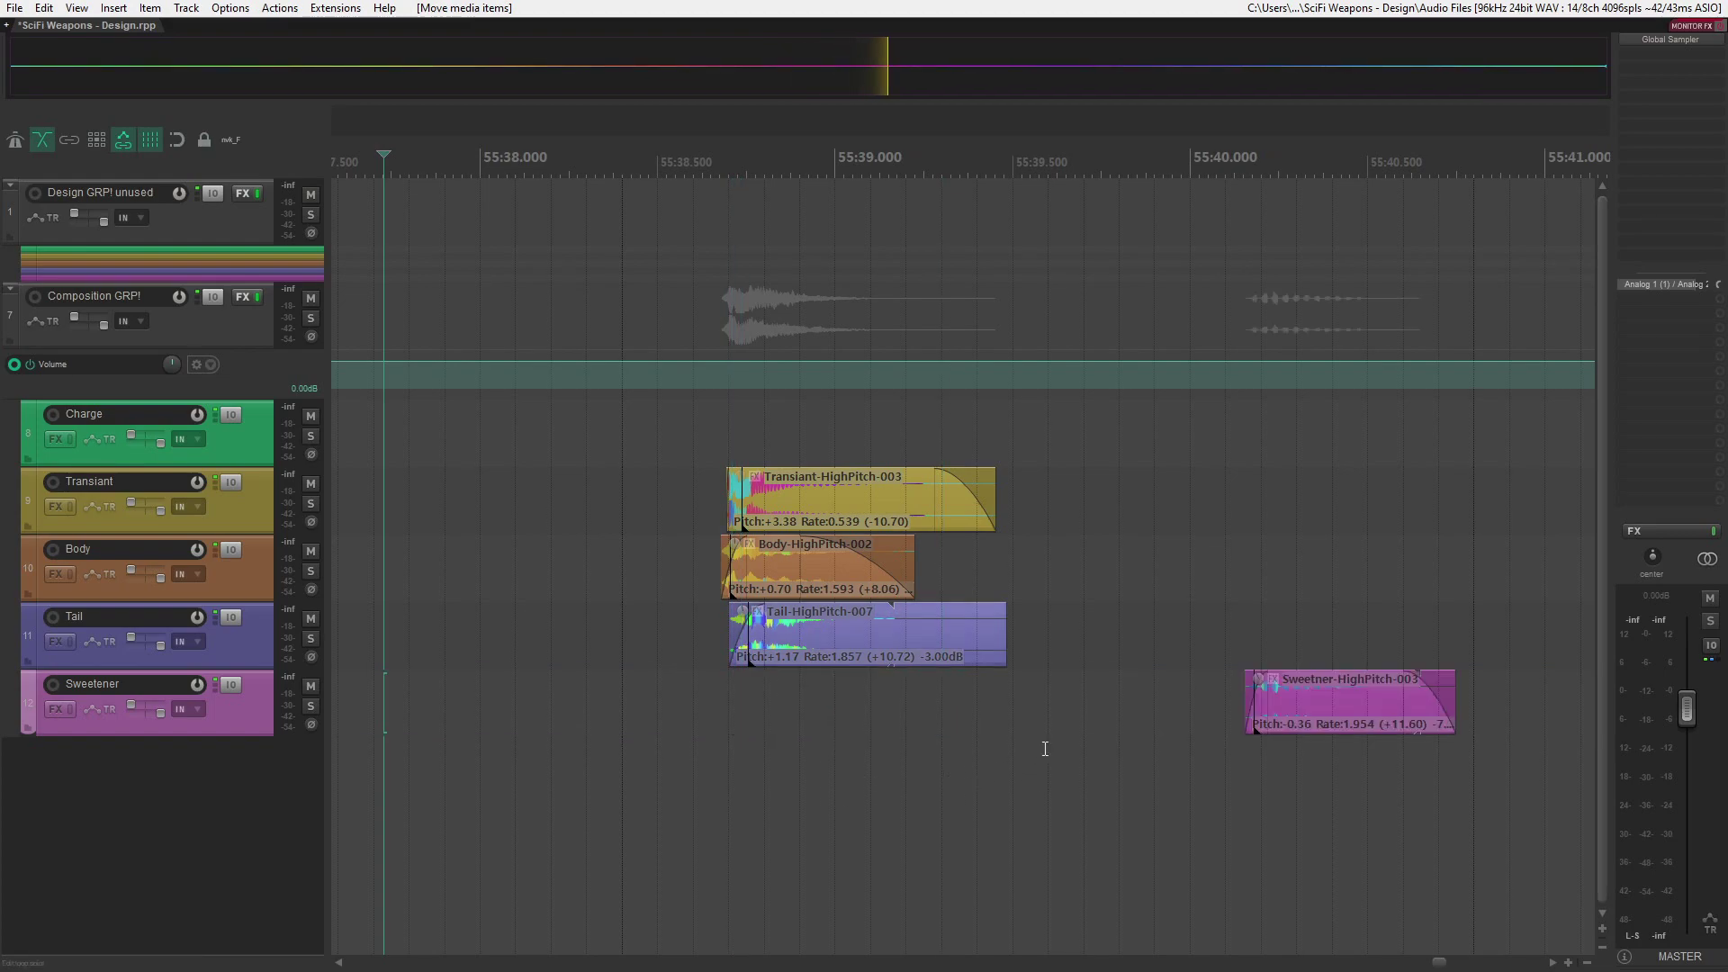
pyautogui.hotkey('ctrl', 'z')
pyautogui.hotkey('ctrl', 'z')
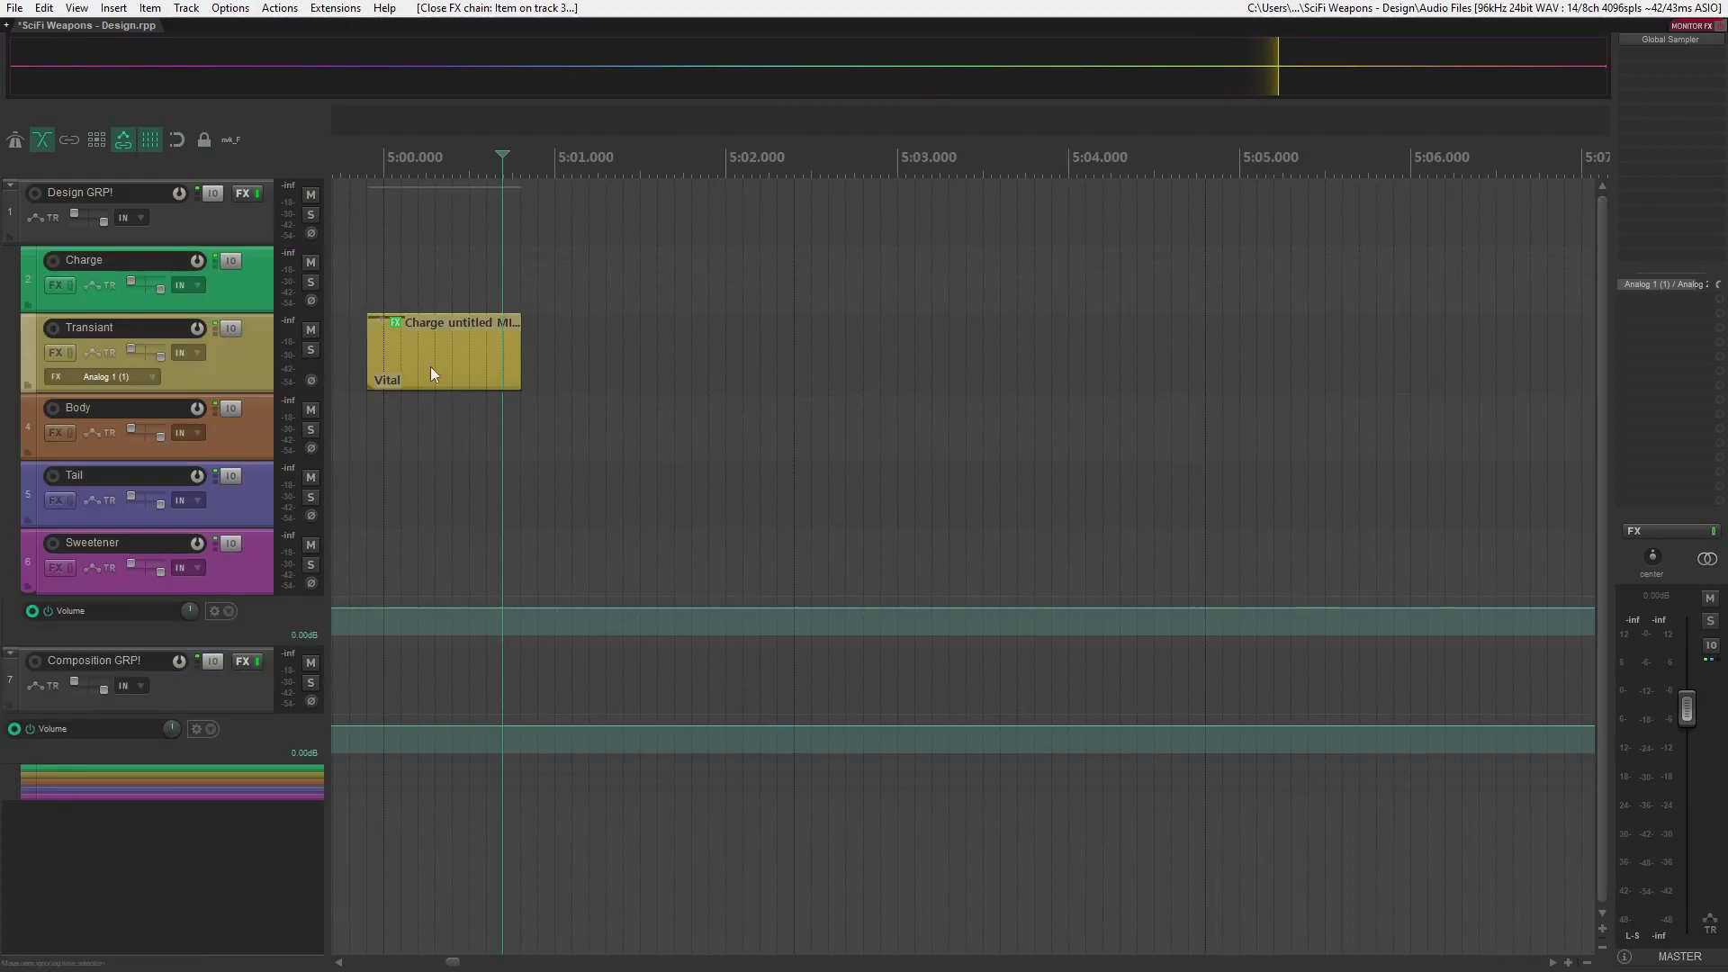
# - Show the Vital effects chain of the MIDI item on the Transiant track and reposition its window
pyautogui.click(431, 373)
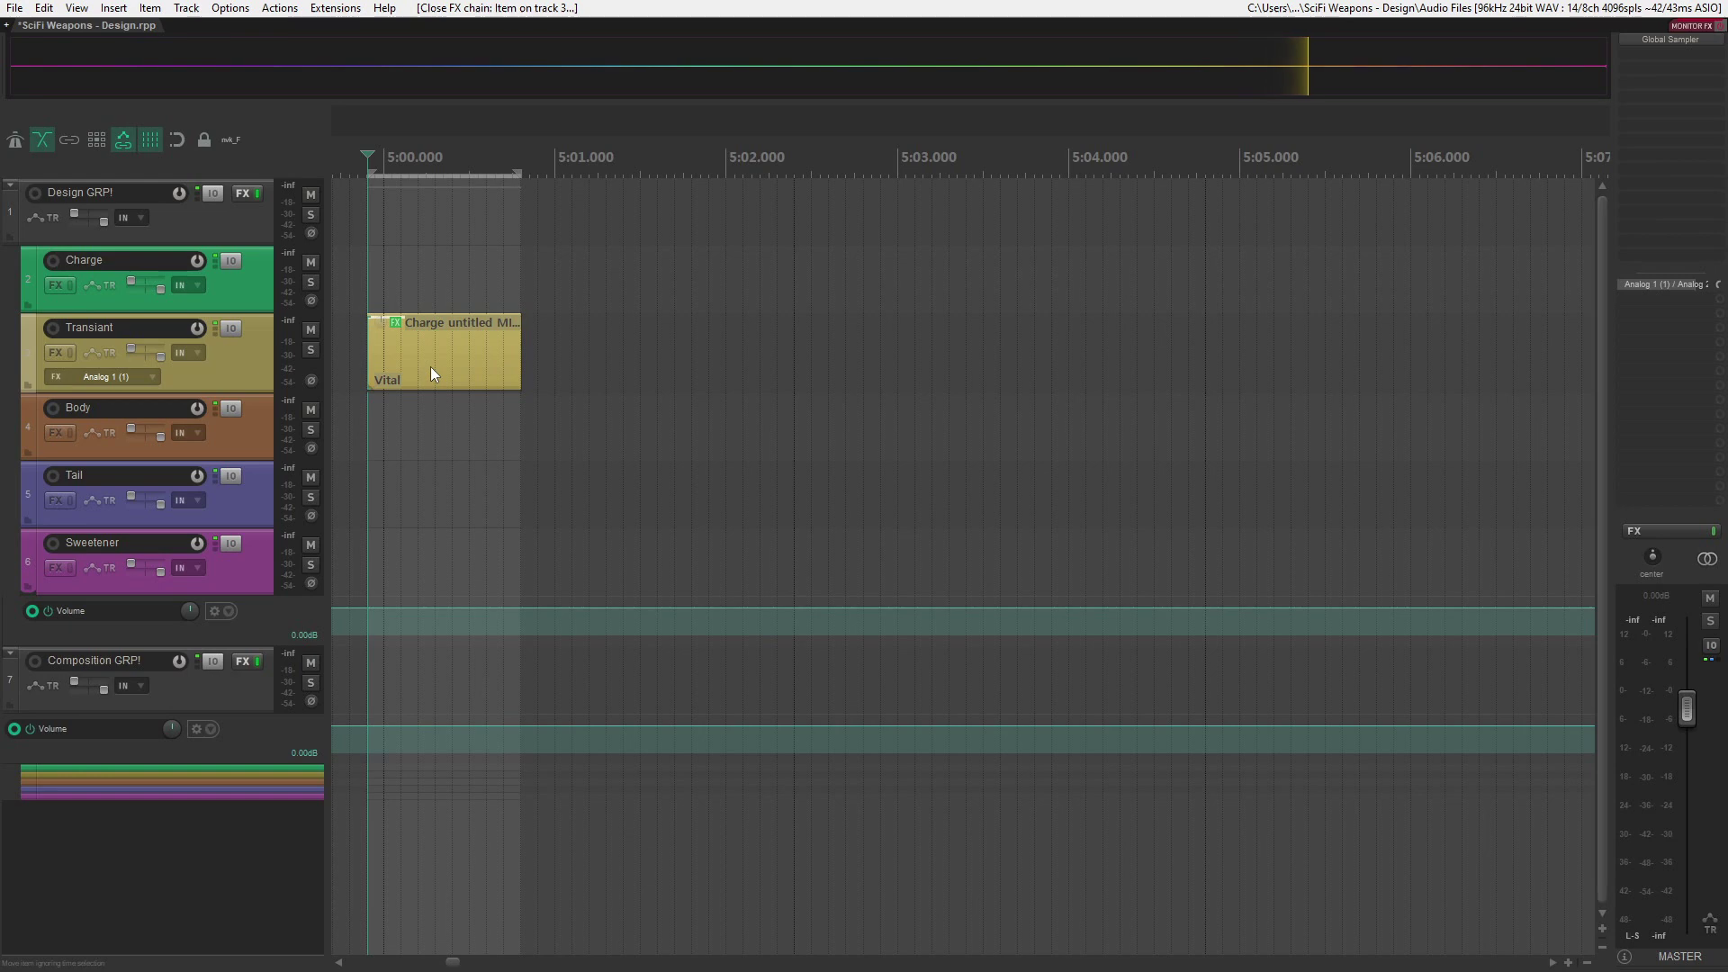
pyautogui.hotkey('shift', 'e')
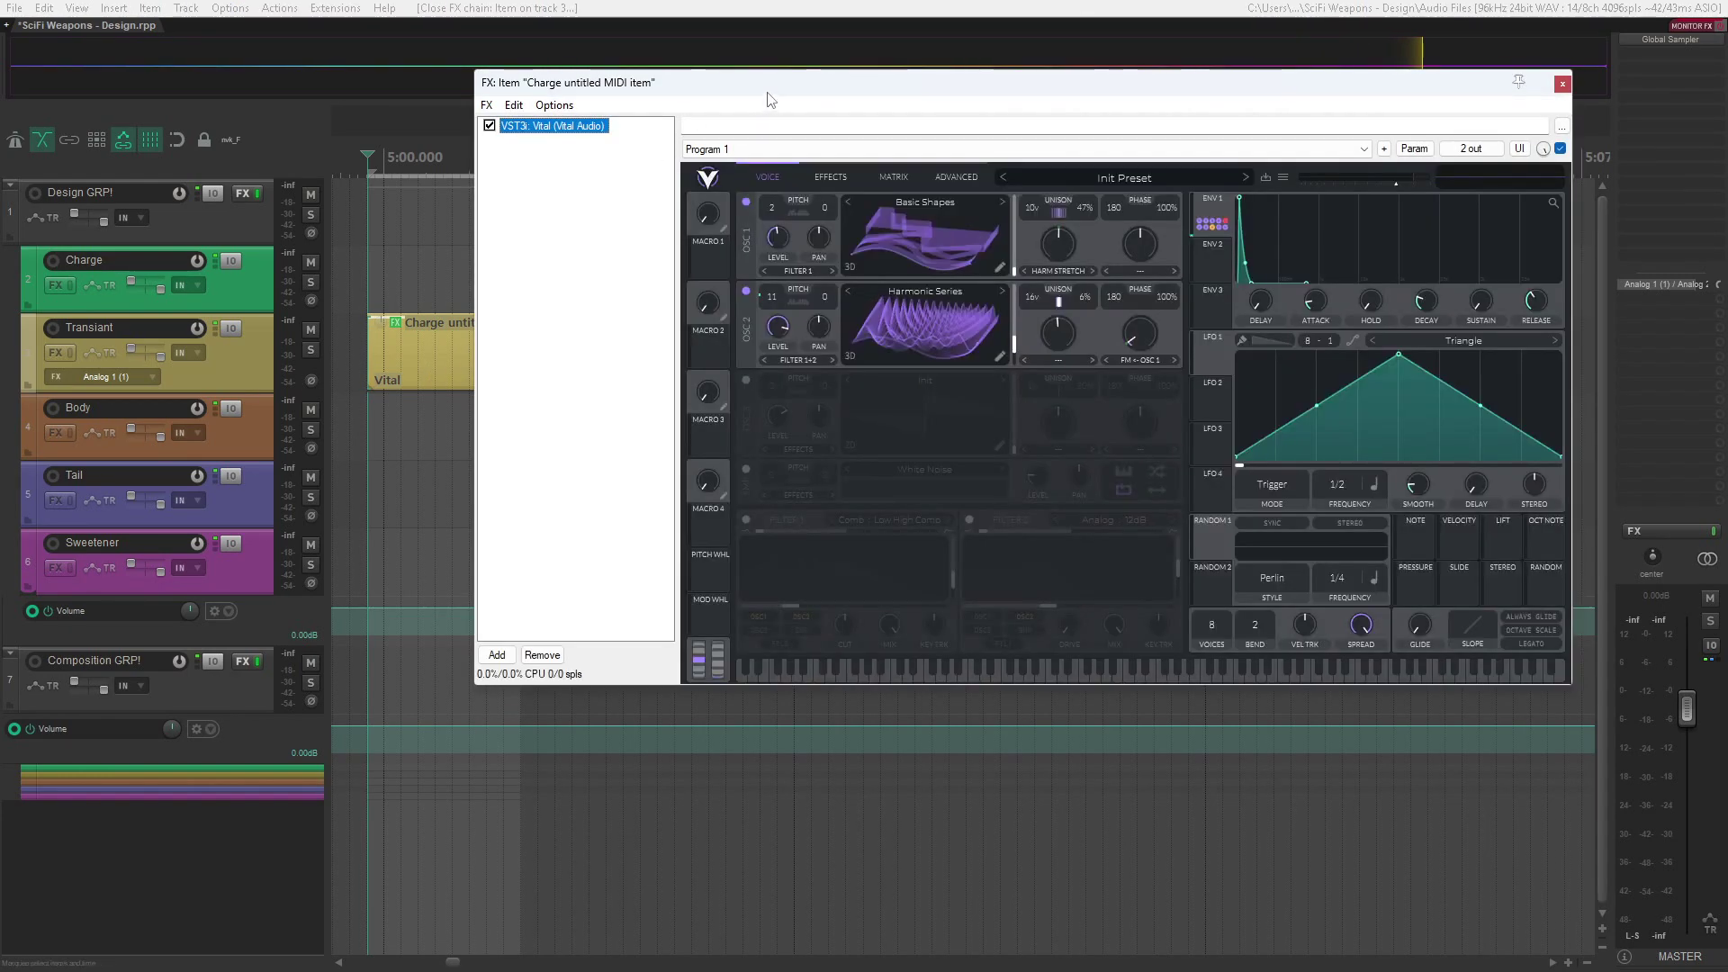
pyautogui.moveTo(771, 99); pyautogui.dragTo(833, 89)
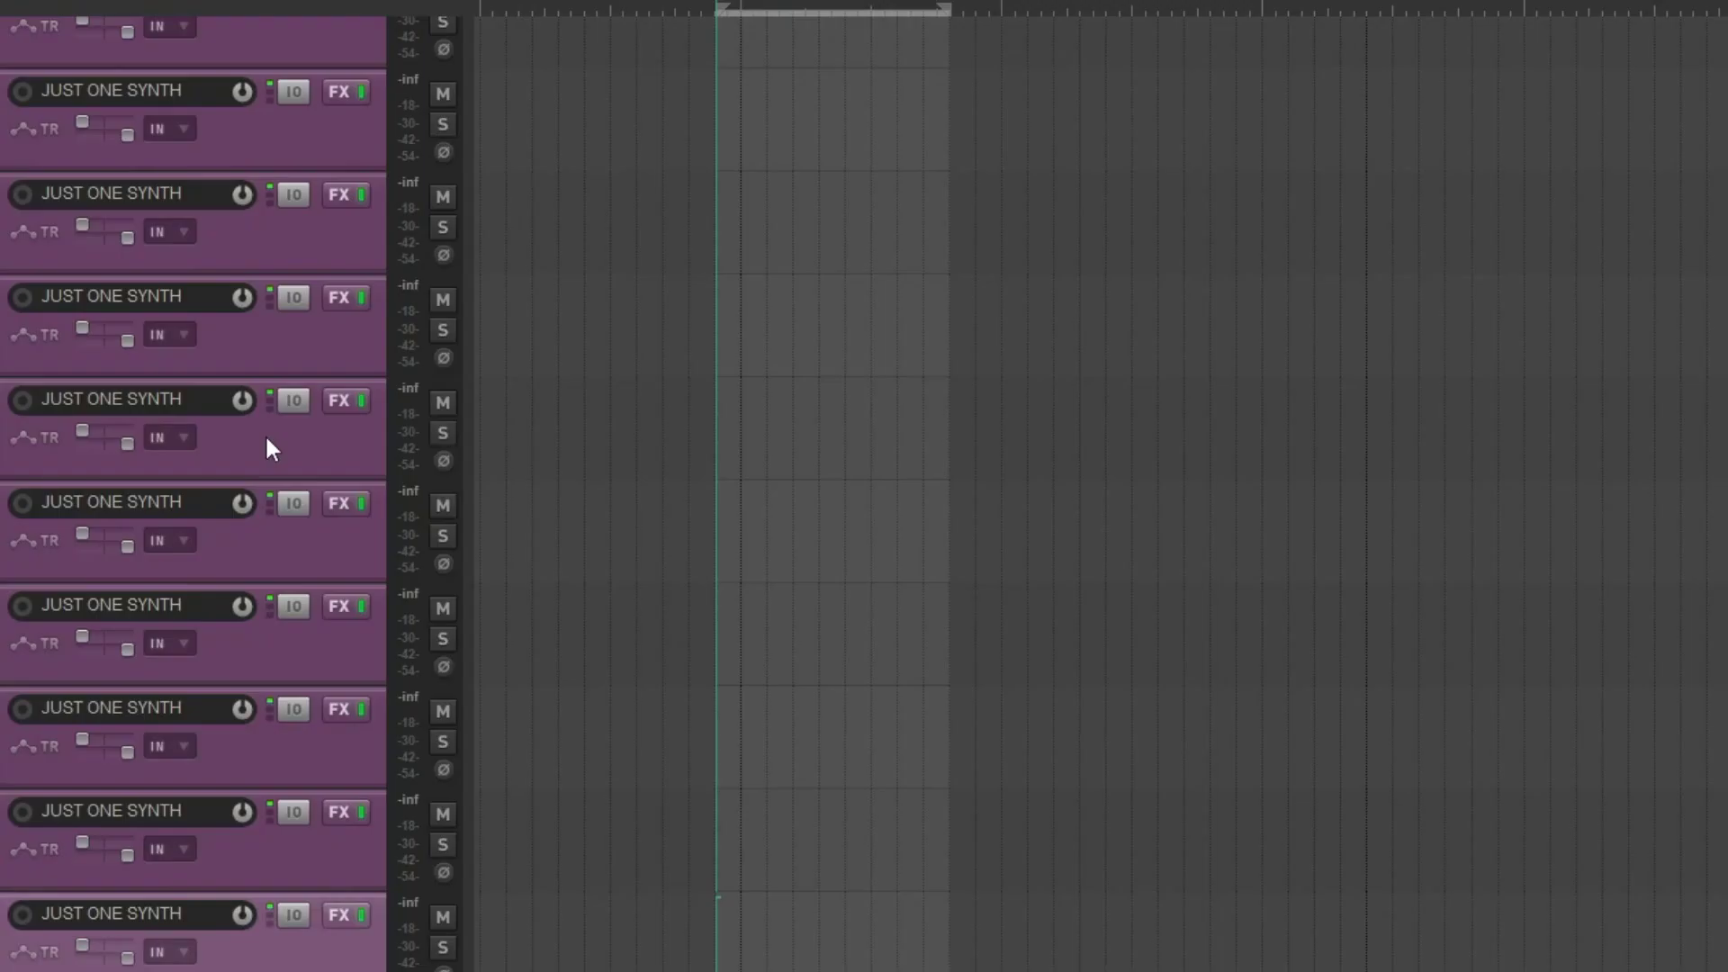
# - Undo the last duplications of the JUST ONE SYNTH track
pyautogui.hotkey('ctrl', 'z')
pyautogui.hotkey('ctrl', 'z')
pyautogui.hotkey('ctrl', 'z')
pyautogui.hotkey('ctrl', 'z')
pyautogui.hotkey('ctrl', 'z')
pyautogui.hotkey('ctrl', 'z')
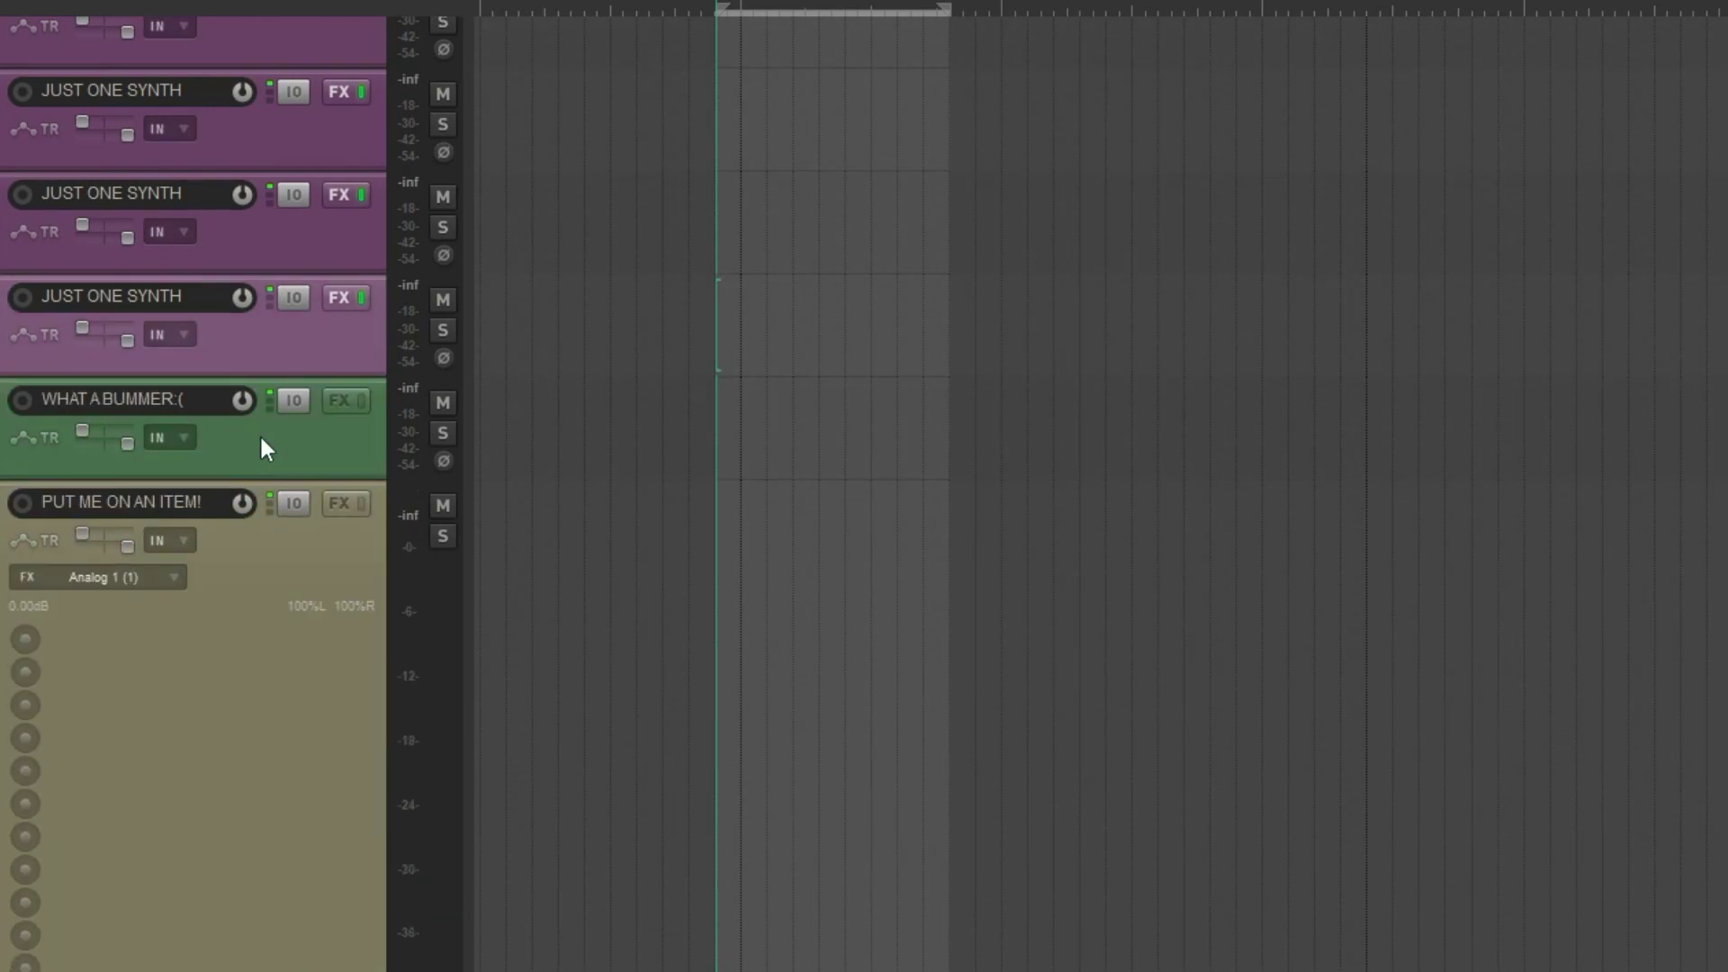
pyautogui.hotkey('ctrl', 'z')
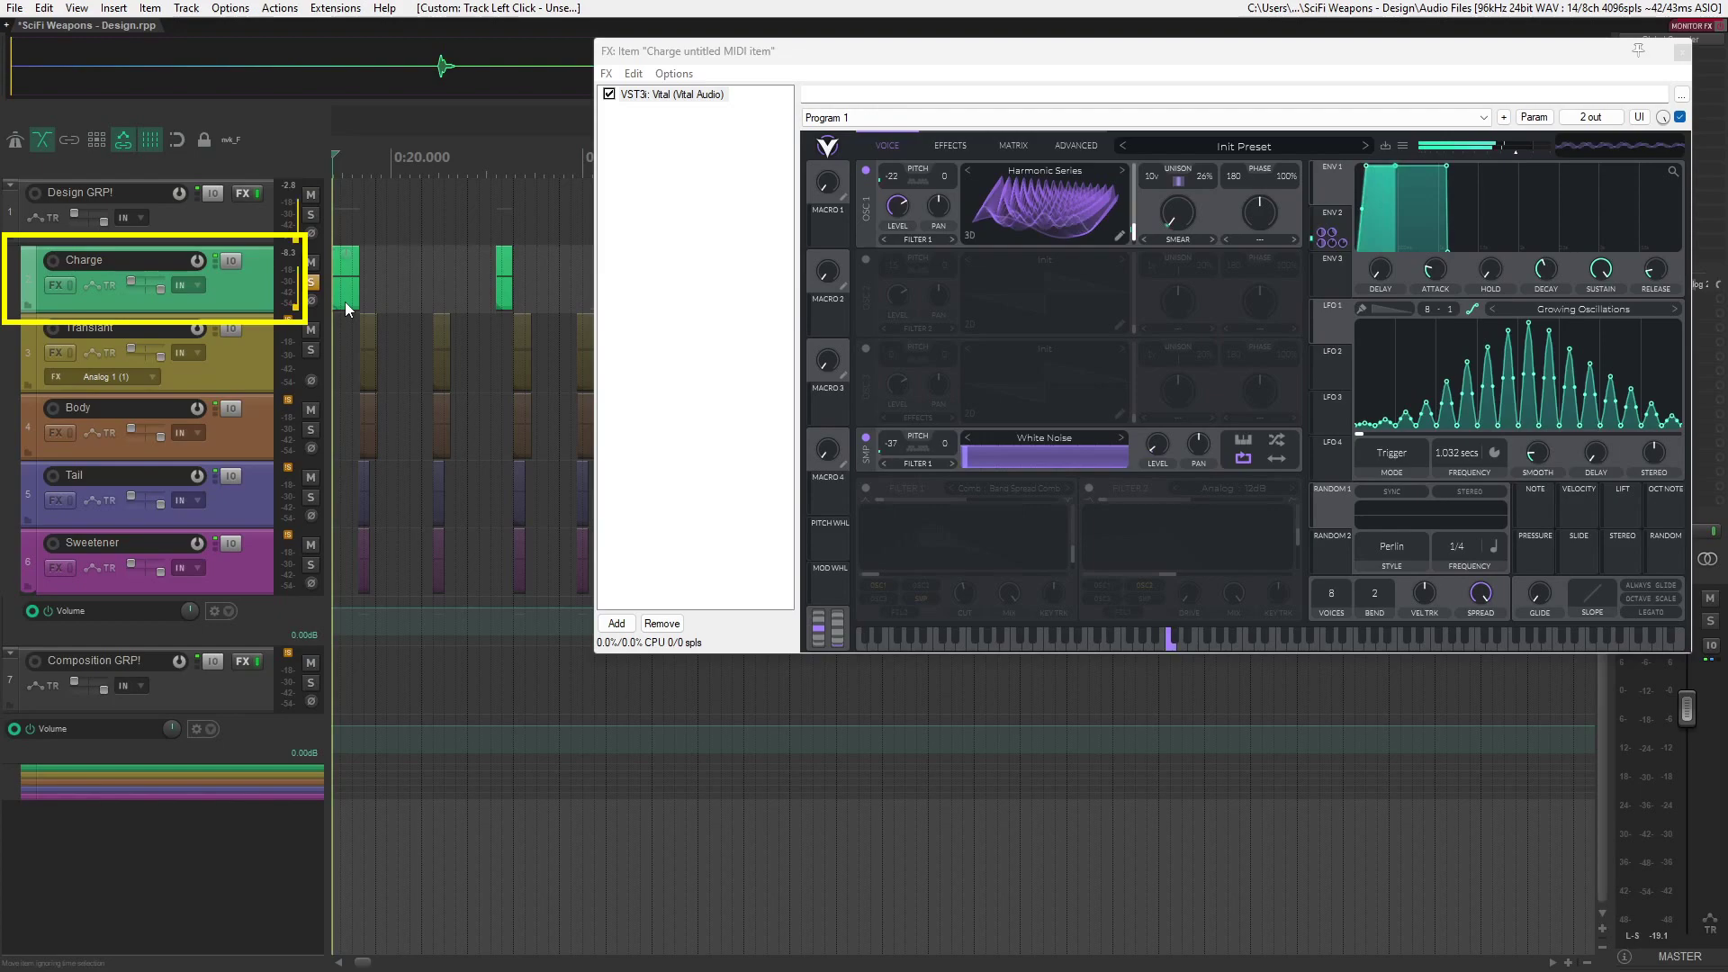
# - Audition the soloed Charge items and the soloed Sweetener items with their Vital patches
pyautogui.press('space')
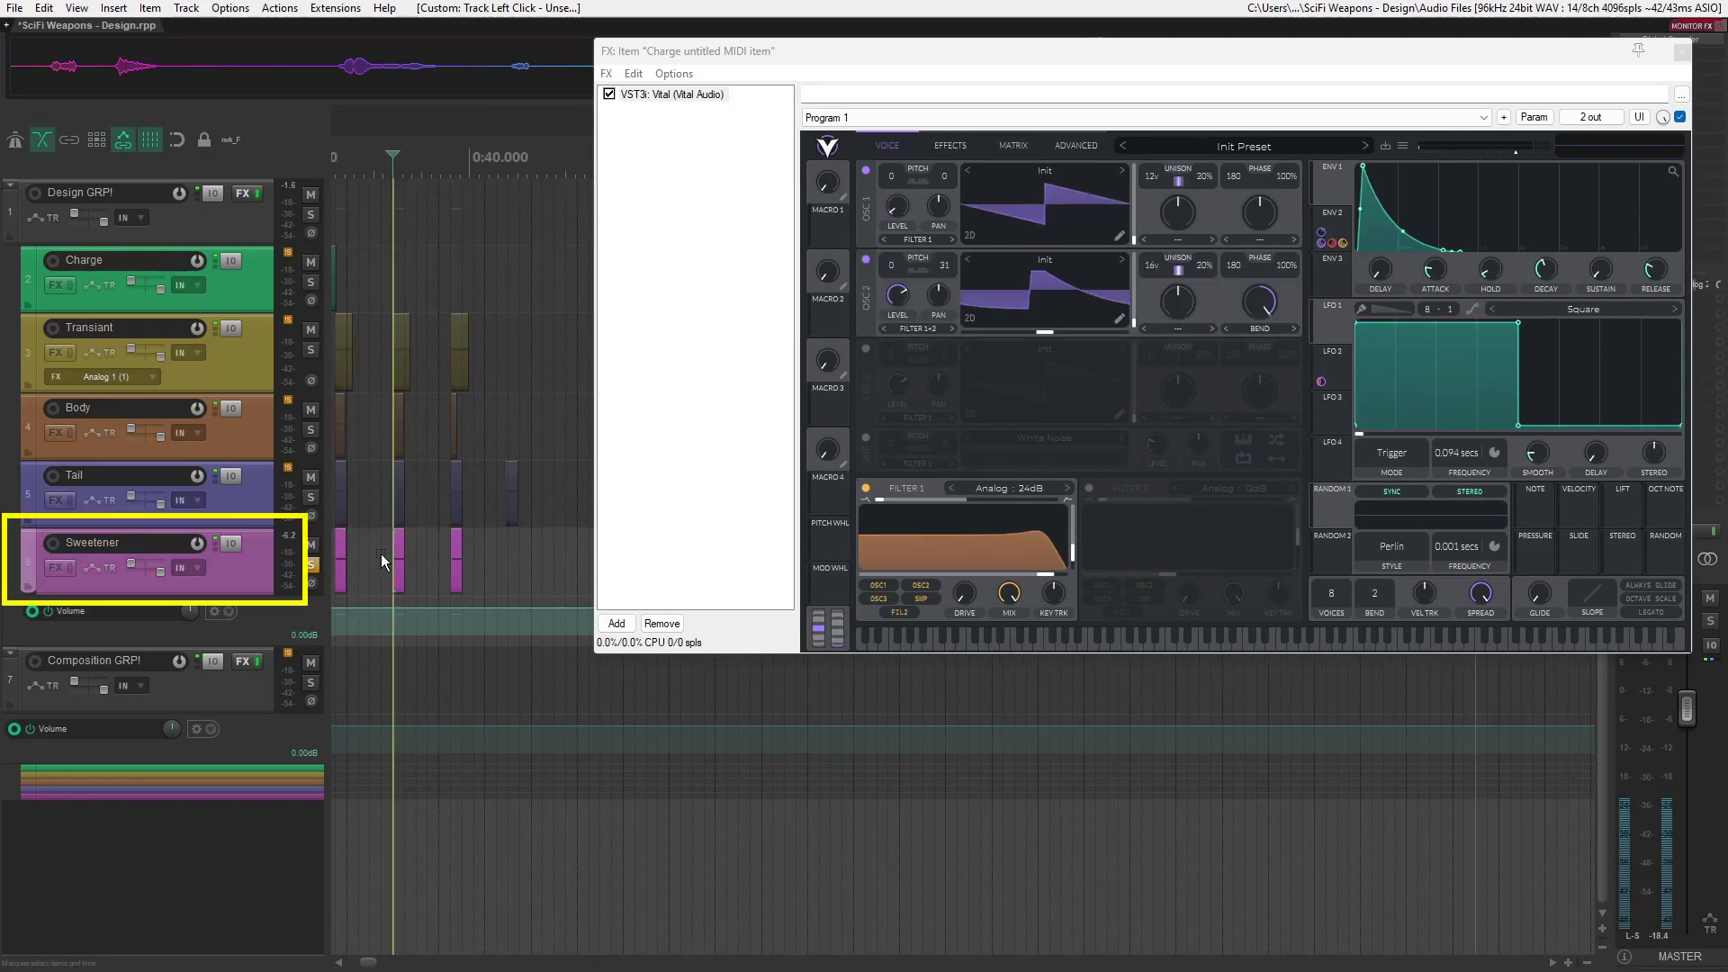
pyautogui.press('space')
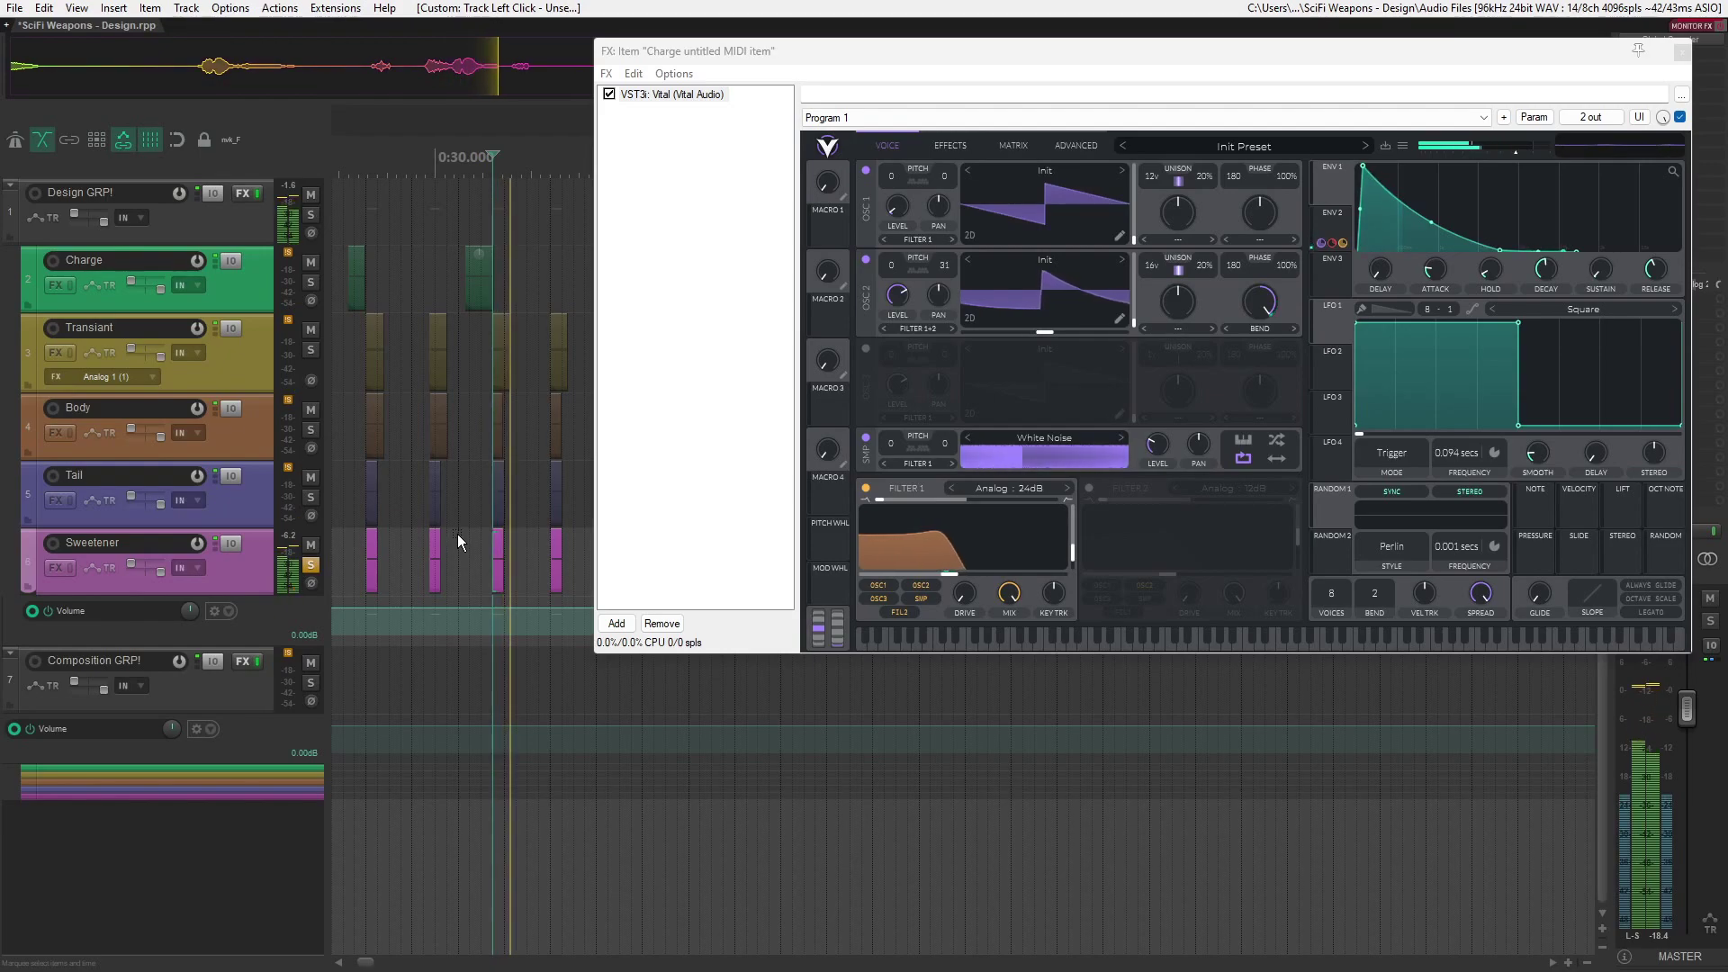
pyautogui.press('space')
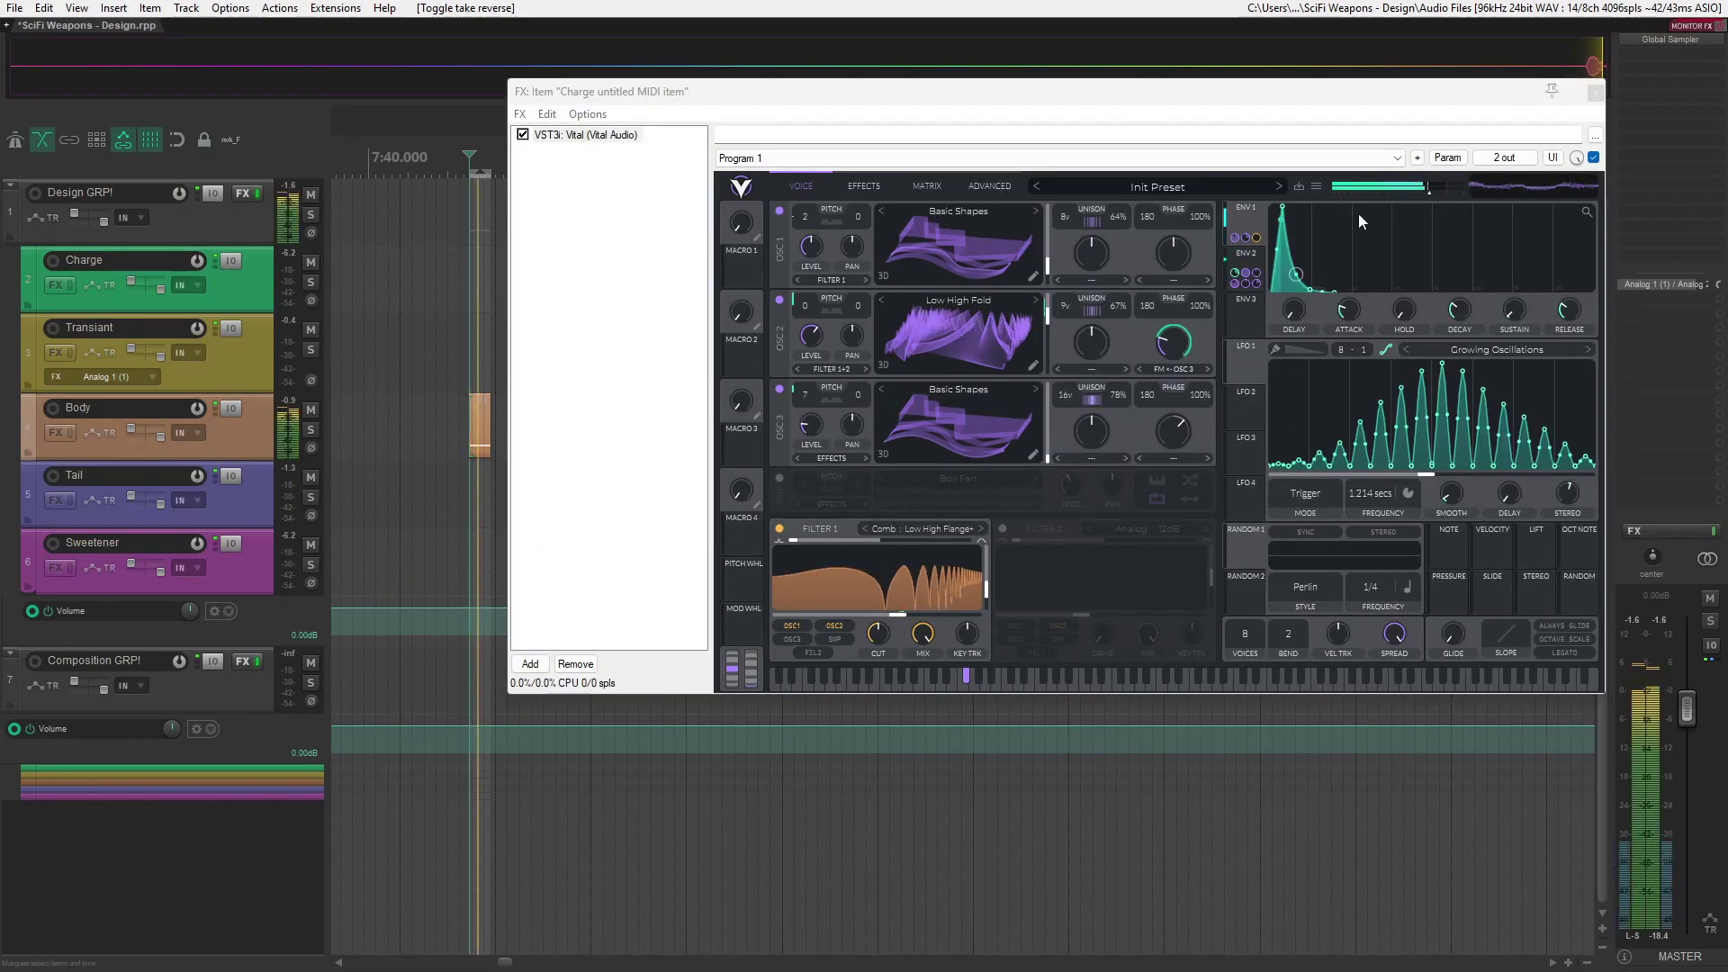
# - Adjust oscillator 2's FM amount from oscillator 3 in the Body item's Vital patch
pyautogui.moveTo(1165, 339); pyautogui.dragTo(1165, 321)
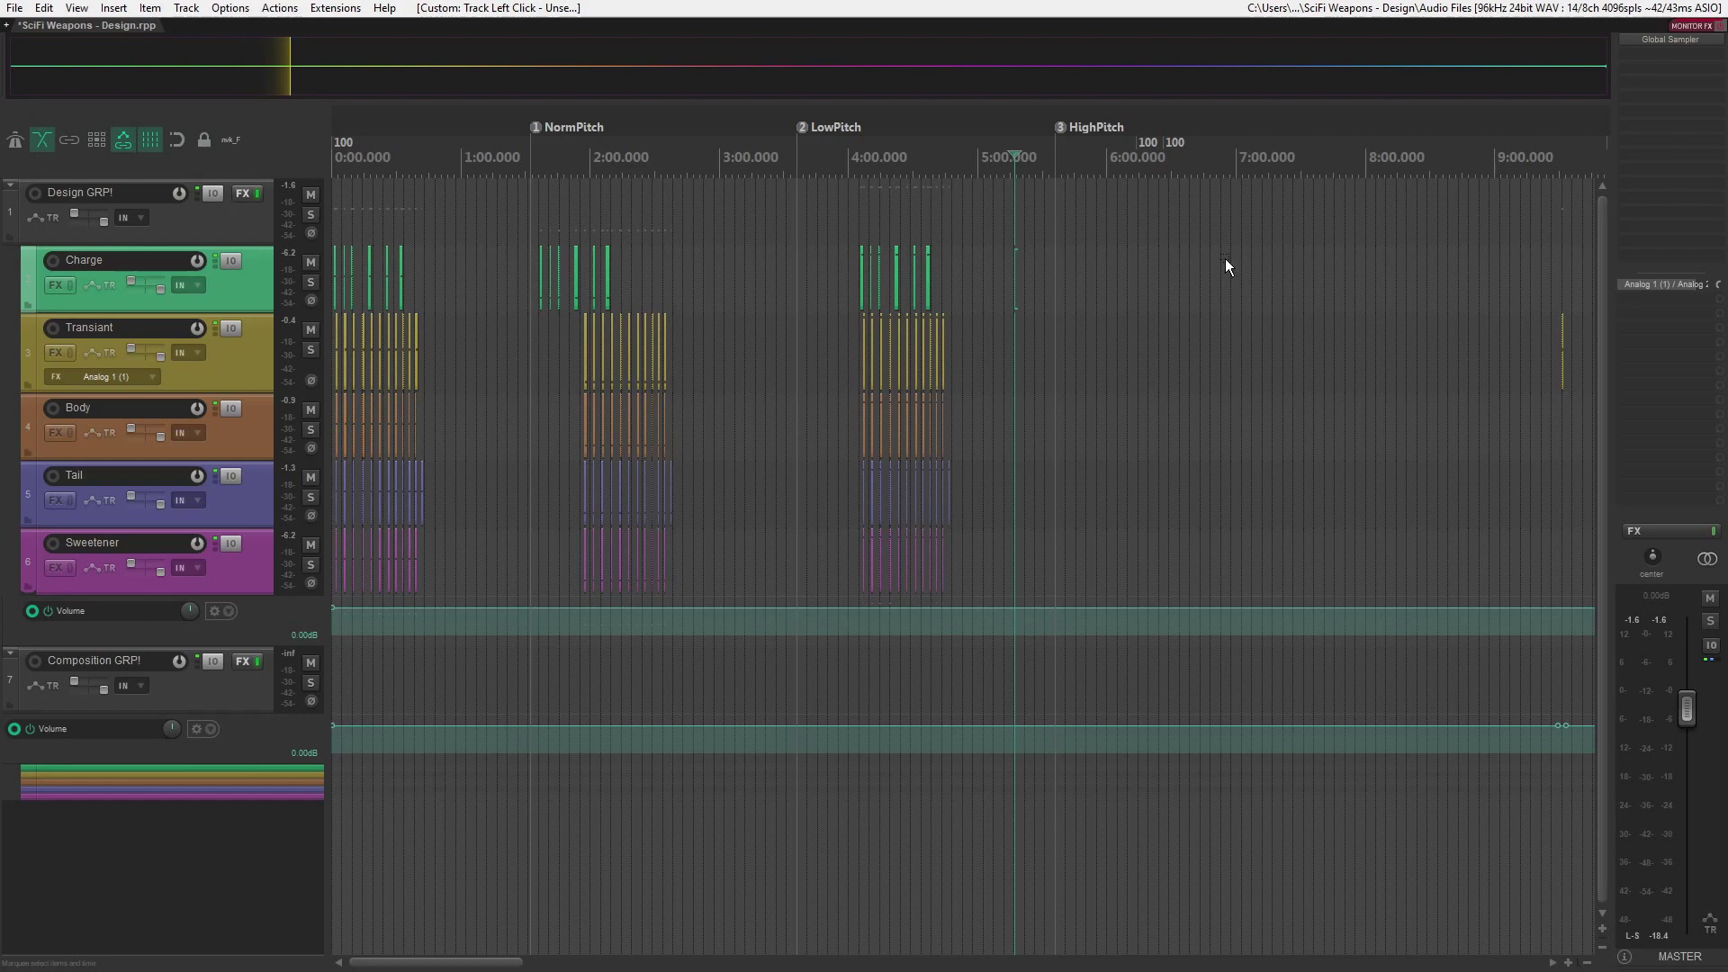
# - Render all Charge to Sweetener media items via master as 96000 Hz, 24 bit PCM WAV files named Design Exports/$Track/$track - $marker
pyautogui.moveTo(1104, 270); pyautogui.dragTo(240, 594)
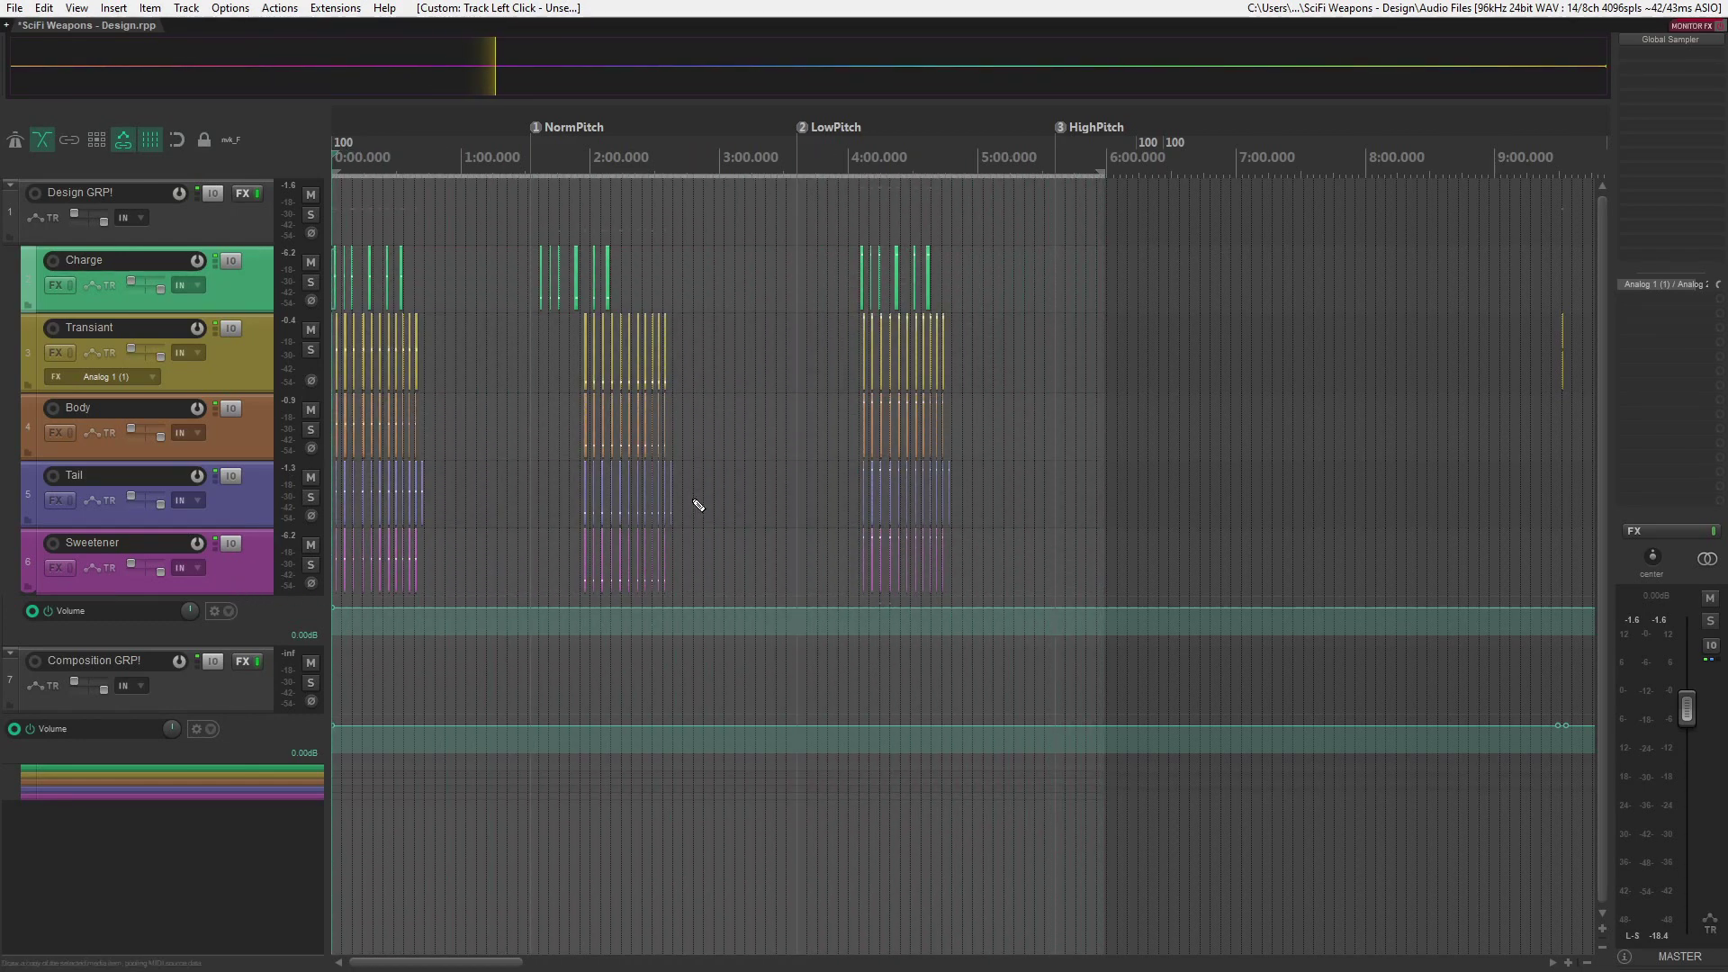
pyautogui.hotkey('ctrl', 'alt', 'r')
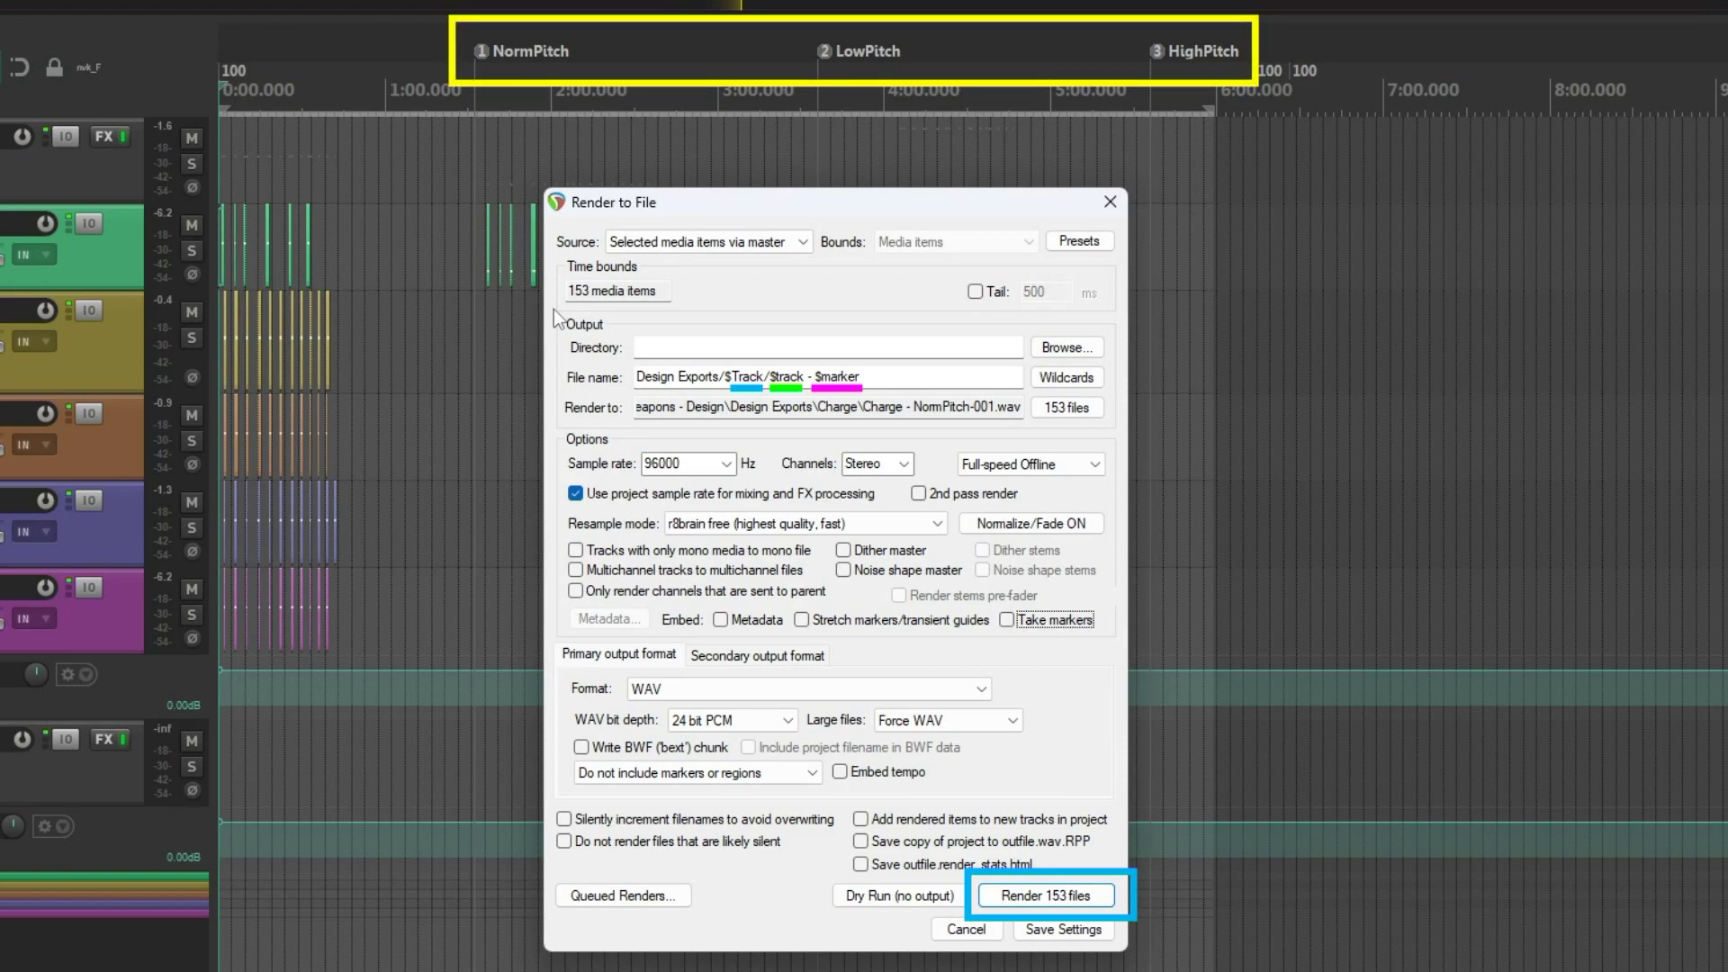
pyautogui.click(1046, 895)
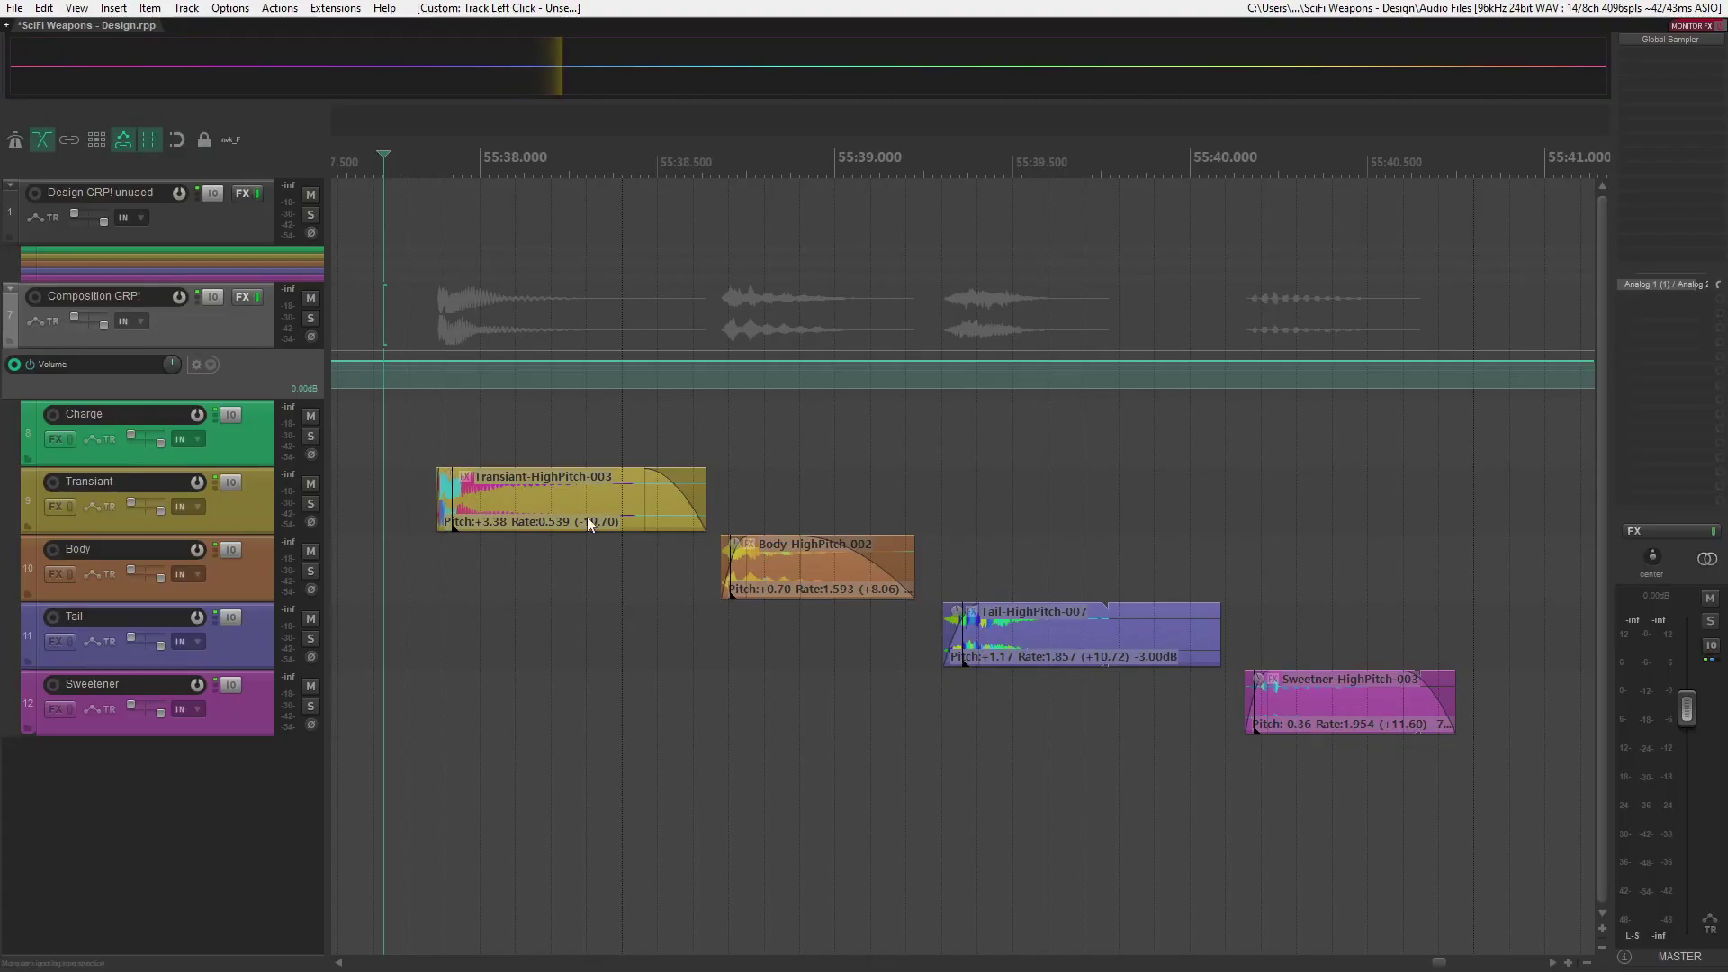
# - Stack the Transiant, Tail and Sweetener items at the same time position as the Body item
pyautogui.moveTo(587, 517); pyautogui.dragTo(832, 505)
pyautogui.moveTo(945, 644); pyautogui.dragTo(727, 644)
pyautogui.moveTo(1321, 721); pyautogui.dragTo(804, 704)
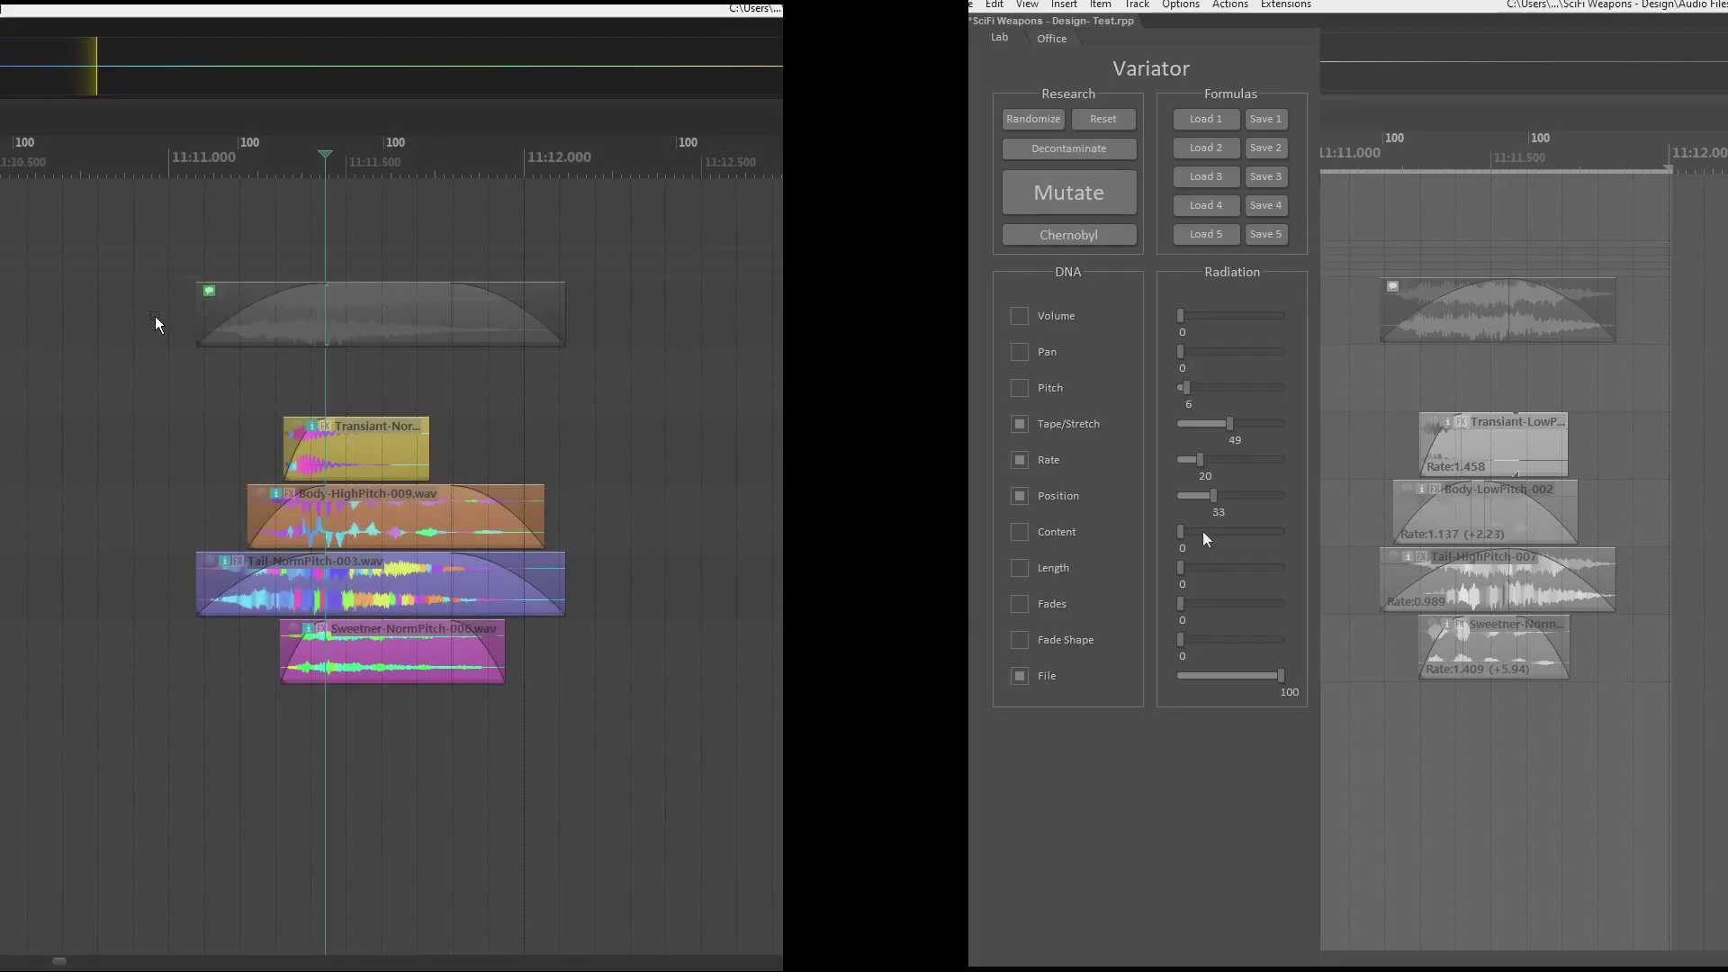
# - Reposition the layered folder item on the timeline, and mutate the other layered item with Position radiation set to 72
pyautogui.click(124, 319)
pyautogui.moveTo(357, 328); pyautogui.dragTo(576, 337)
pyautogui.moveTo(1219, 495); pyautogui.dragTo(1257, 500)
pyautogui.moveTo(598, 331); pyautogui.dragTo(415, 329)
pyautogui.click(1091, 199)
# - Trim the layered folder item at the edit cursor, and mutate the other layered item with Tape/Stretch radiation set to 19
pyautogui.click(464, 289)
pyautogui.press('s')
pyautogui.moveTo(1229, 425); pyautogui.dragTo(1197, 423)
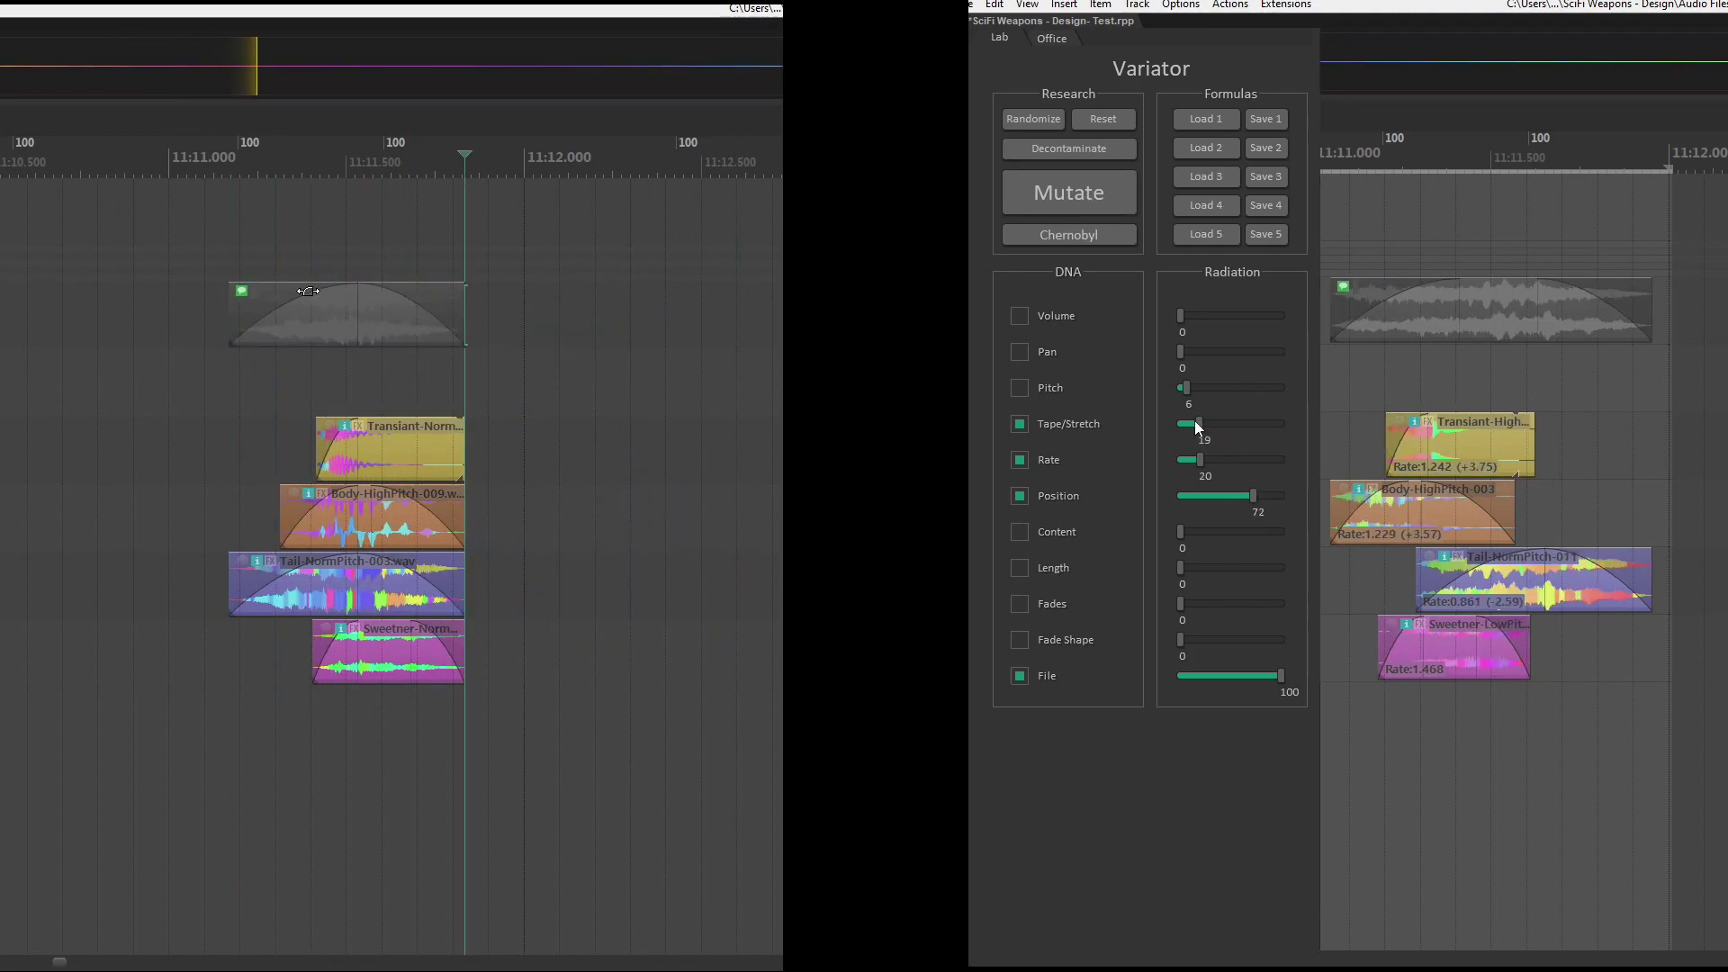
pyautogui.click(298, 288)
pyautogui.press('a')
pyautogui.click(1087, 200)
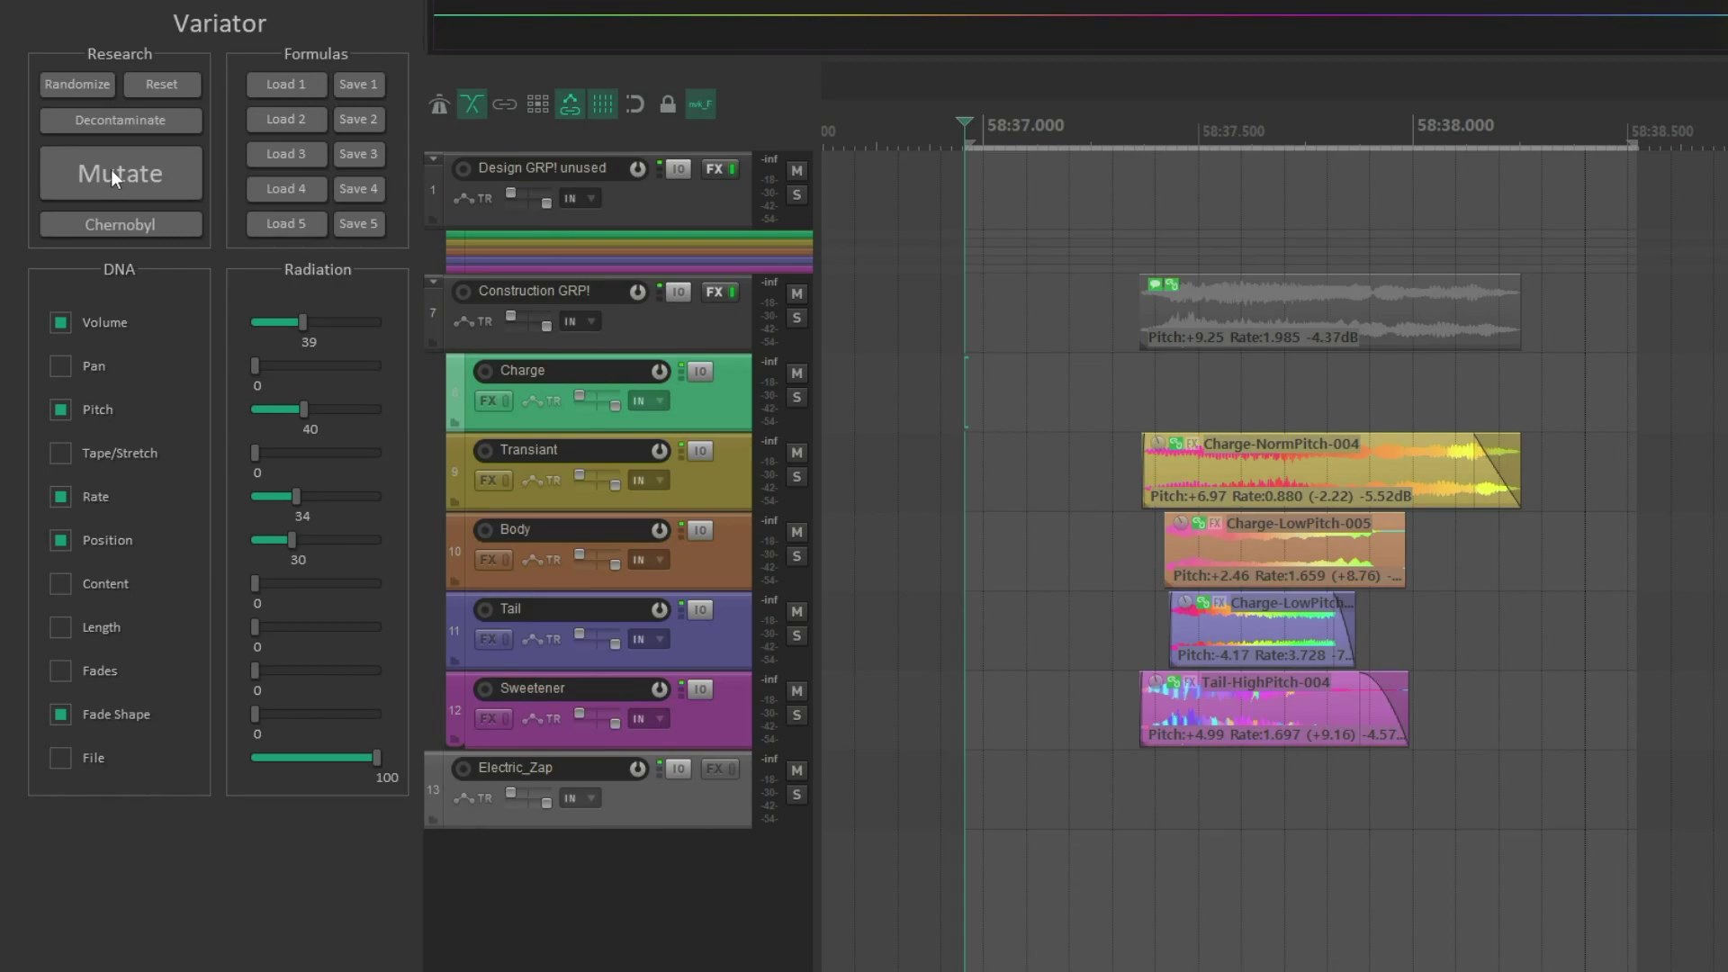
# - Mutate the layered Charge-NormPitch-004 item twice in Variator and raise the Volume radiation to 66
pyautogui.click(112, 171)
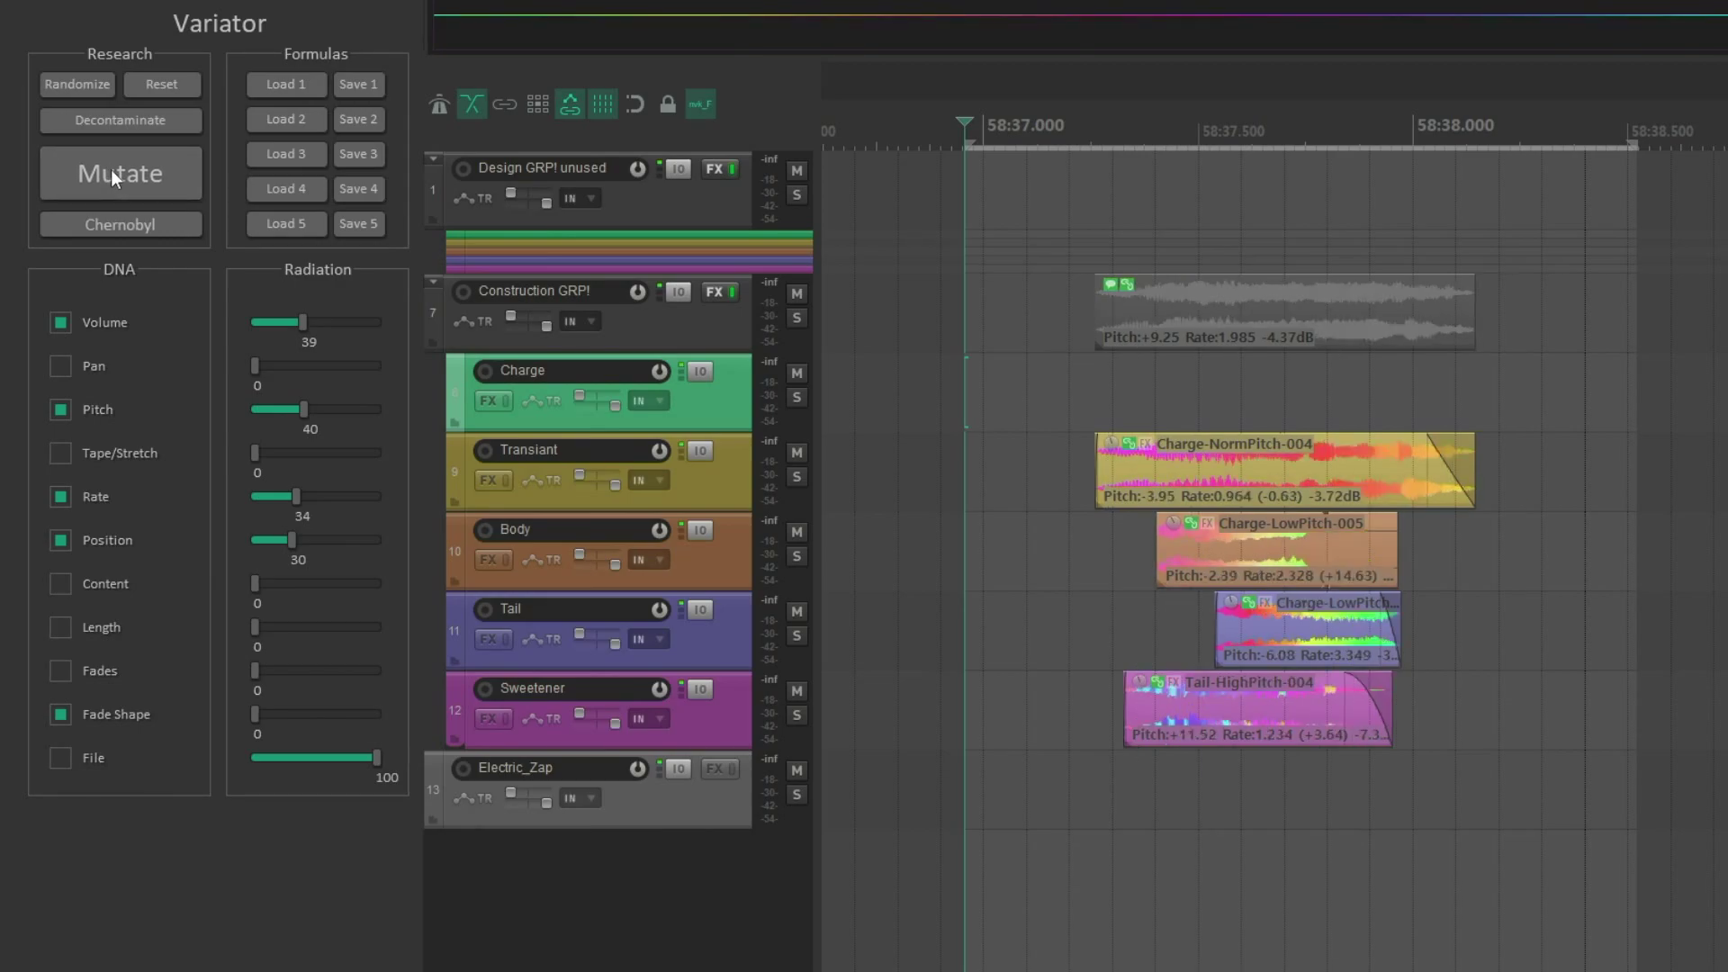
pyautogui.click(111, 169)
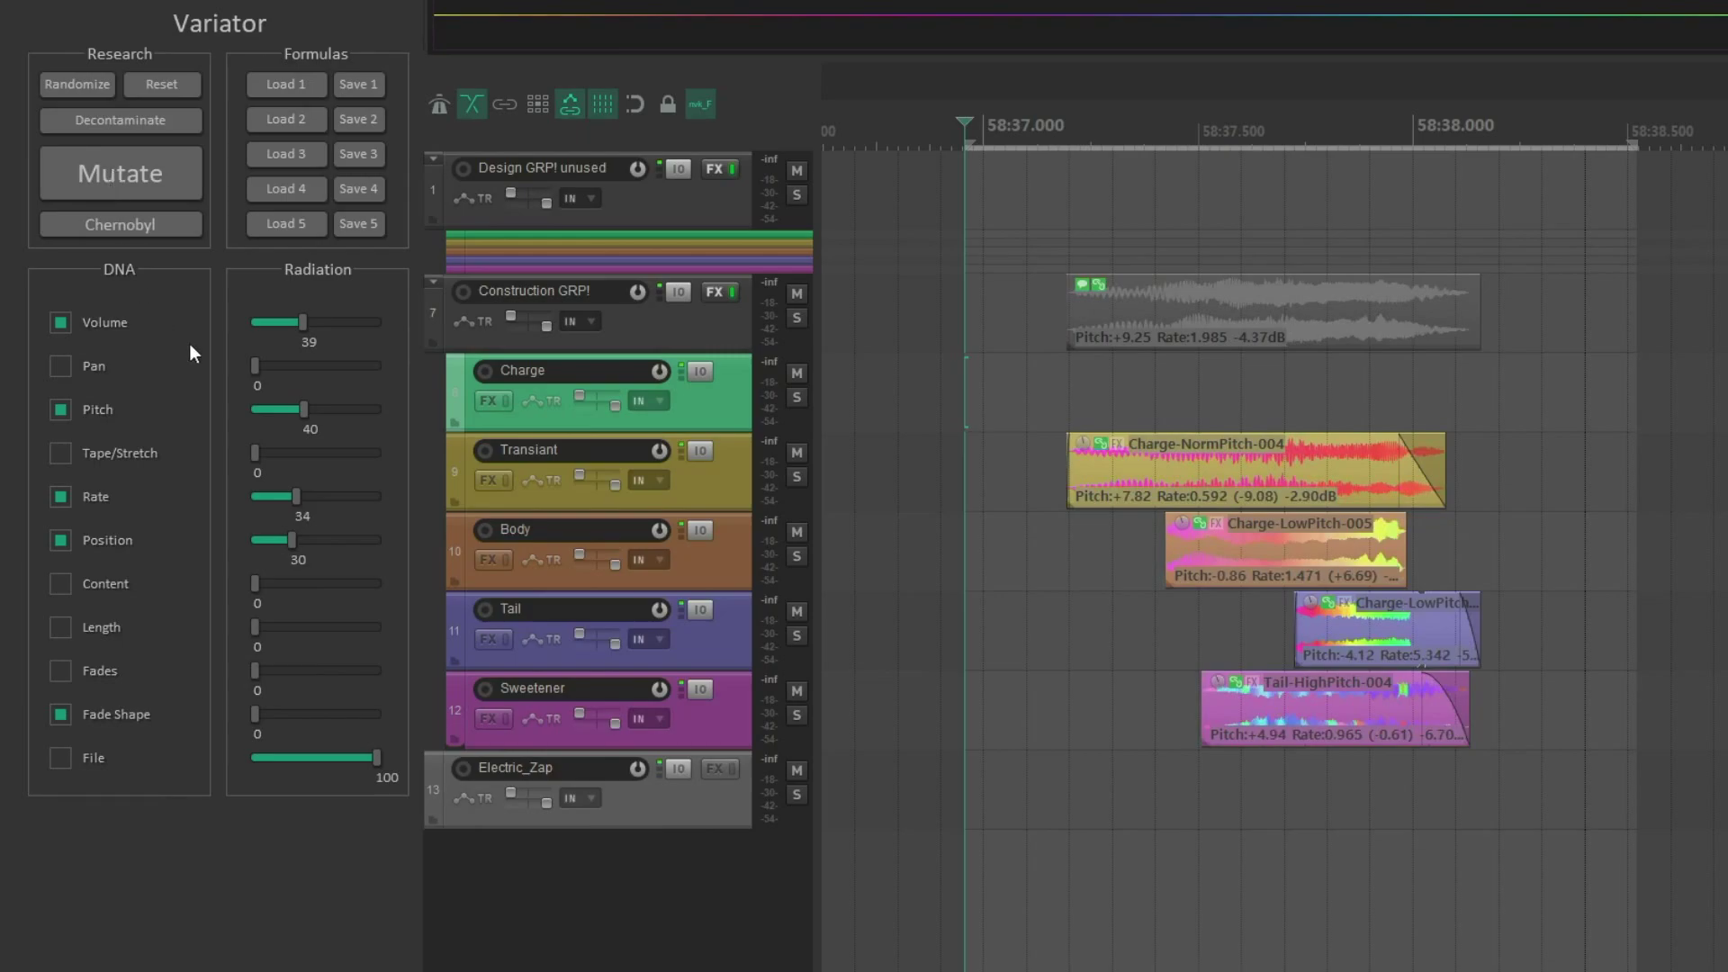
pyautogui.moveTo(305, 329); pyautogui.dragTo(328, 327)
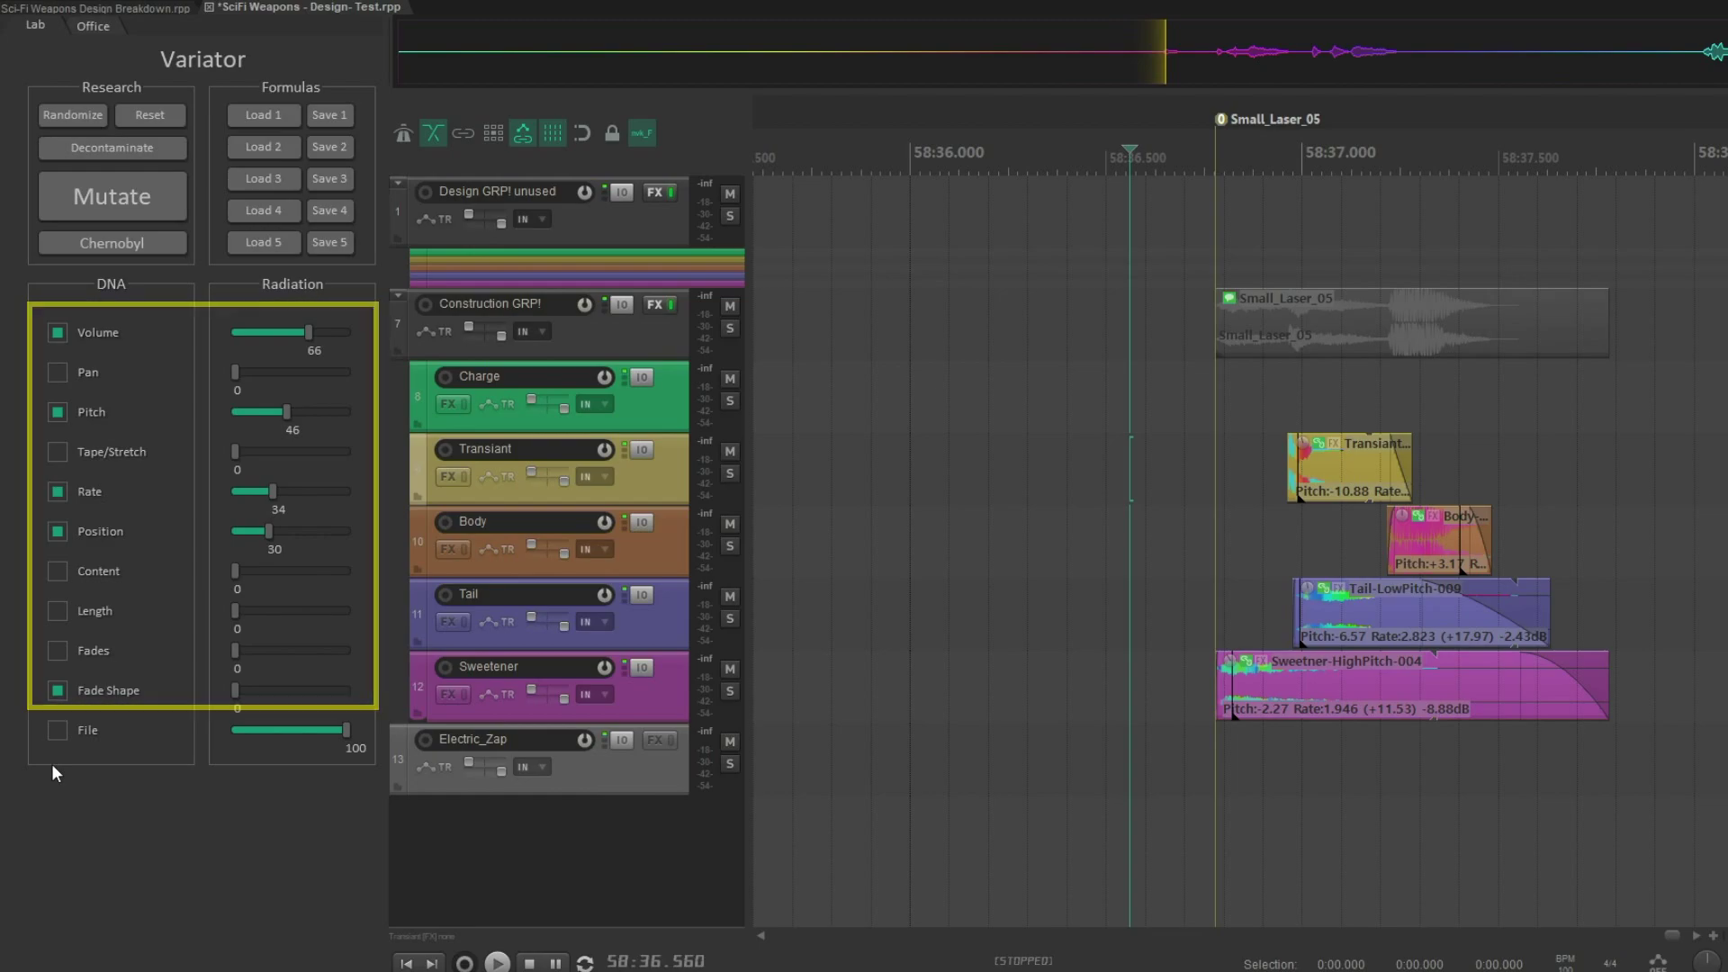
# - Enable the File gene at radiation 100, mutate the Small_Laser_05 layers and play the result
pyautogui.click(54, 732)
pyautogui.moveTo(312, 732); pyautogui.dragTo(355, 732)
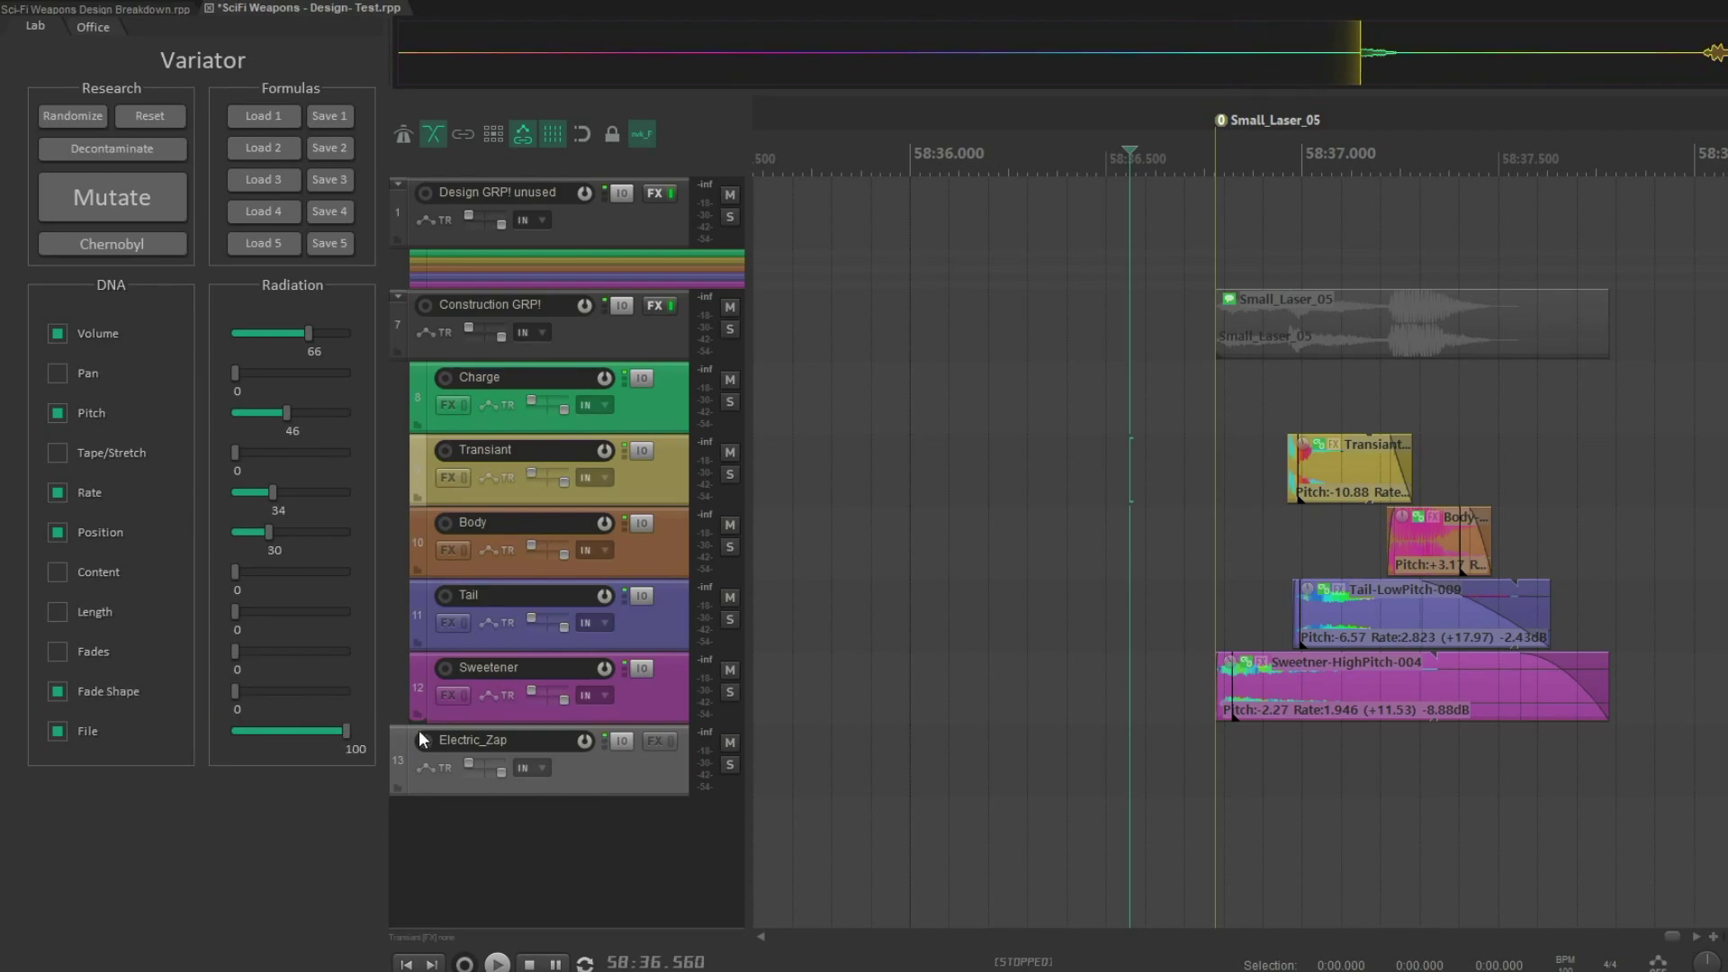
pyautogui.moveTo(1168, 454); pyautogui.dragTo(1653, 455)
pyautogui.click(126, 197)
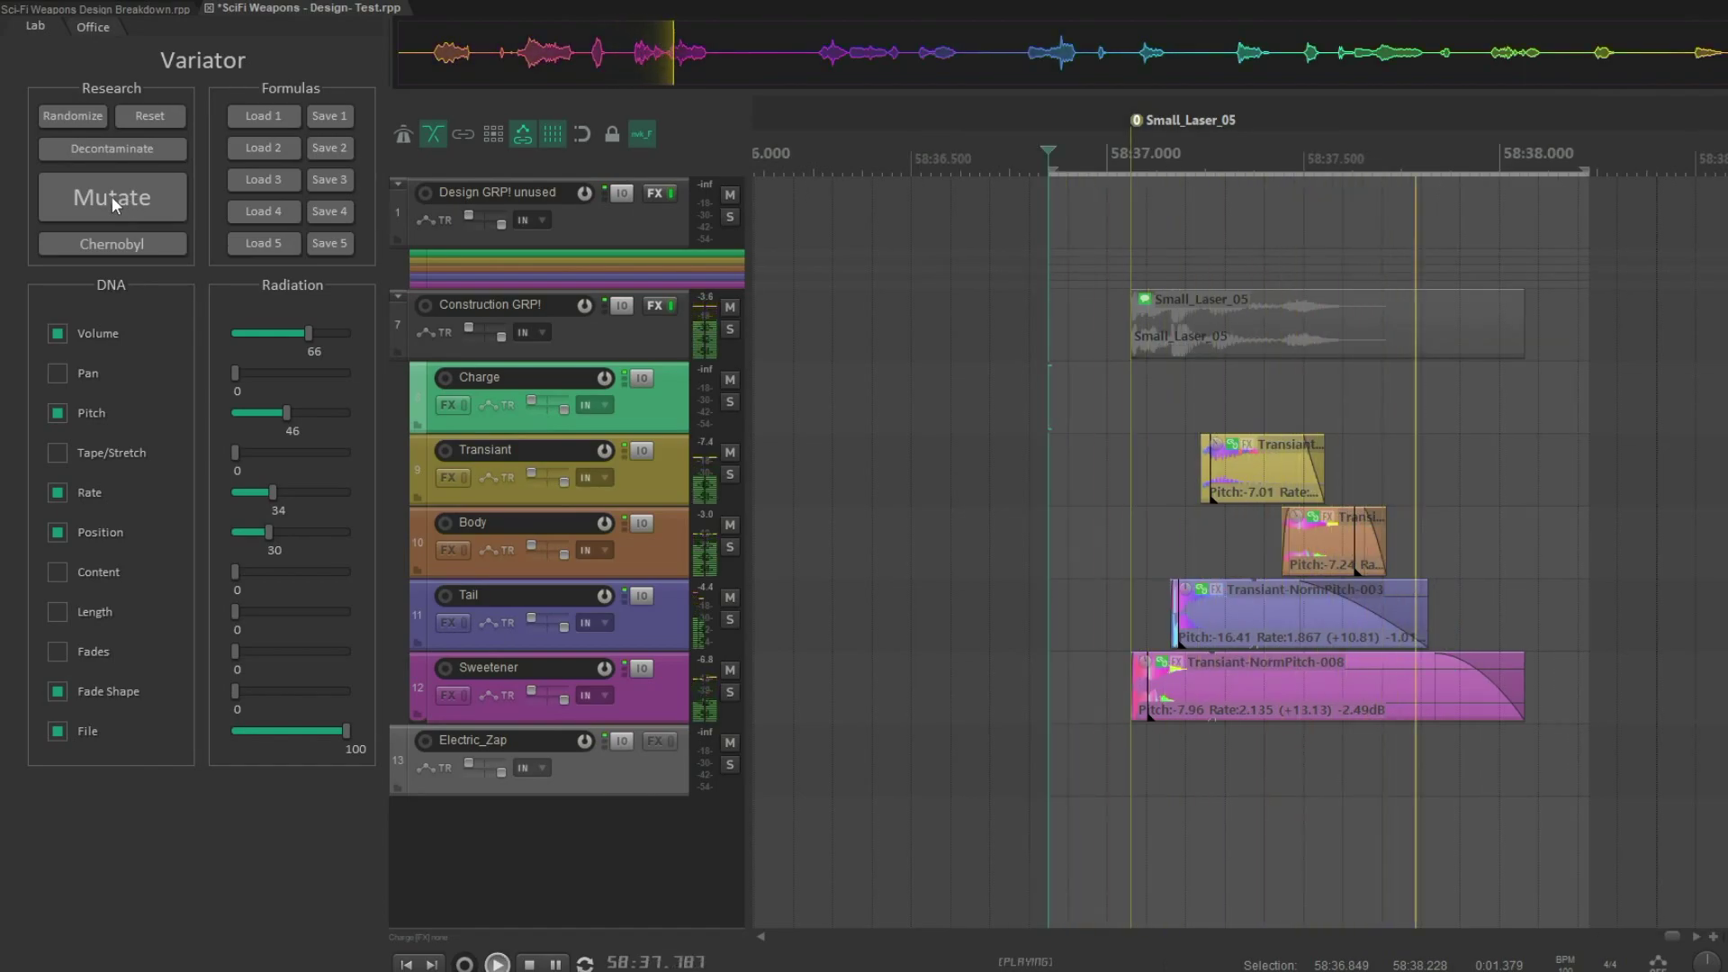
pyautogui.click(1033, 646)
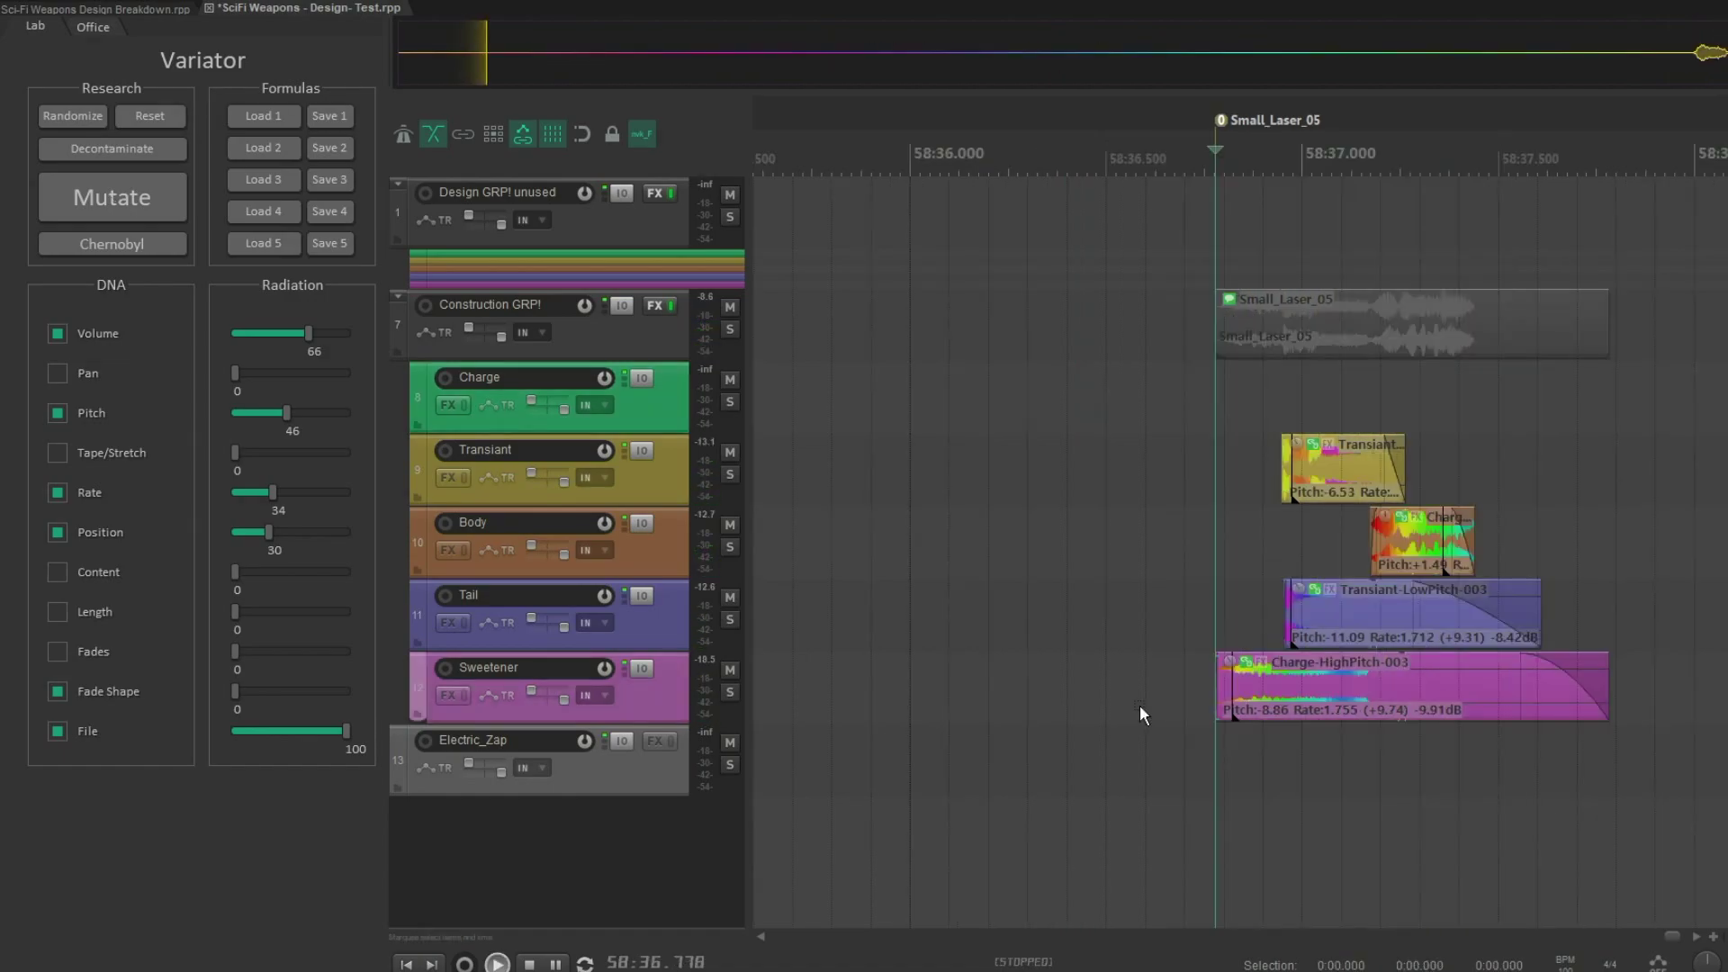
pyautogui.press('space')
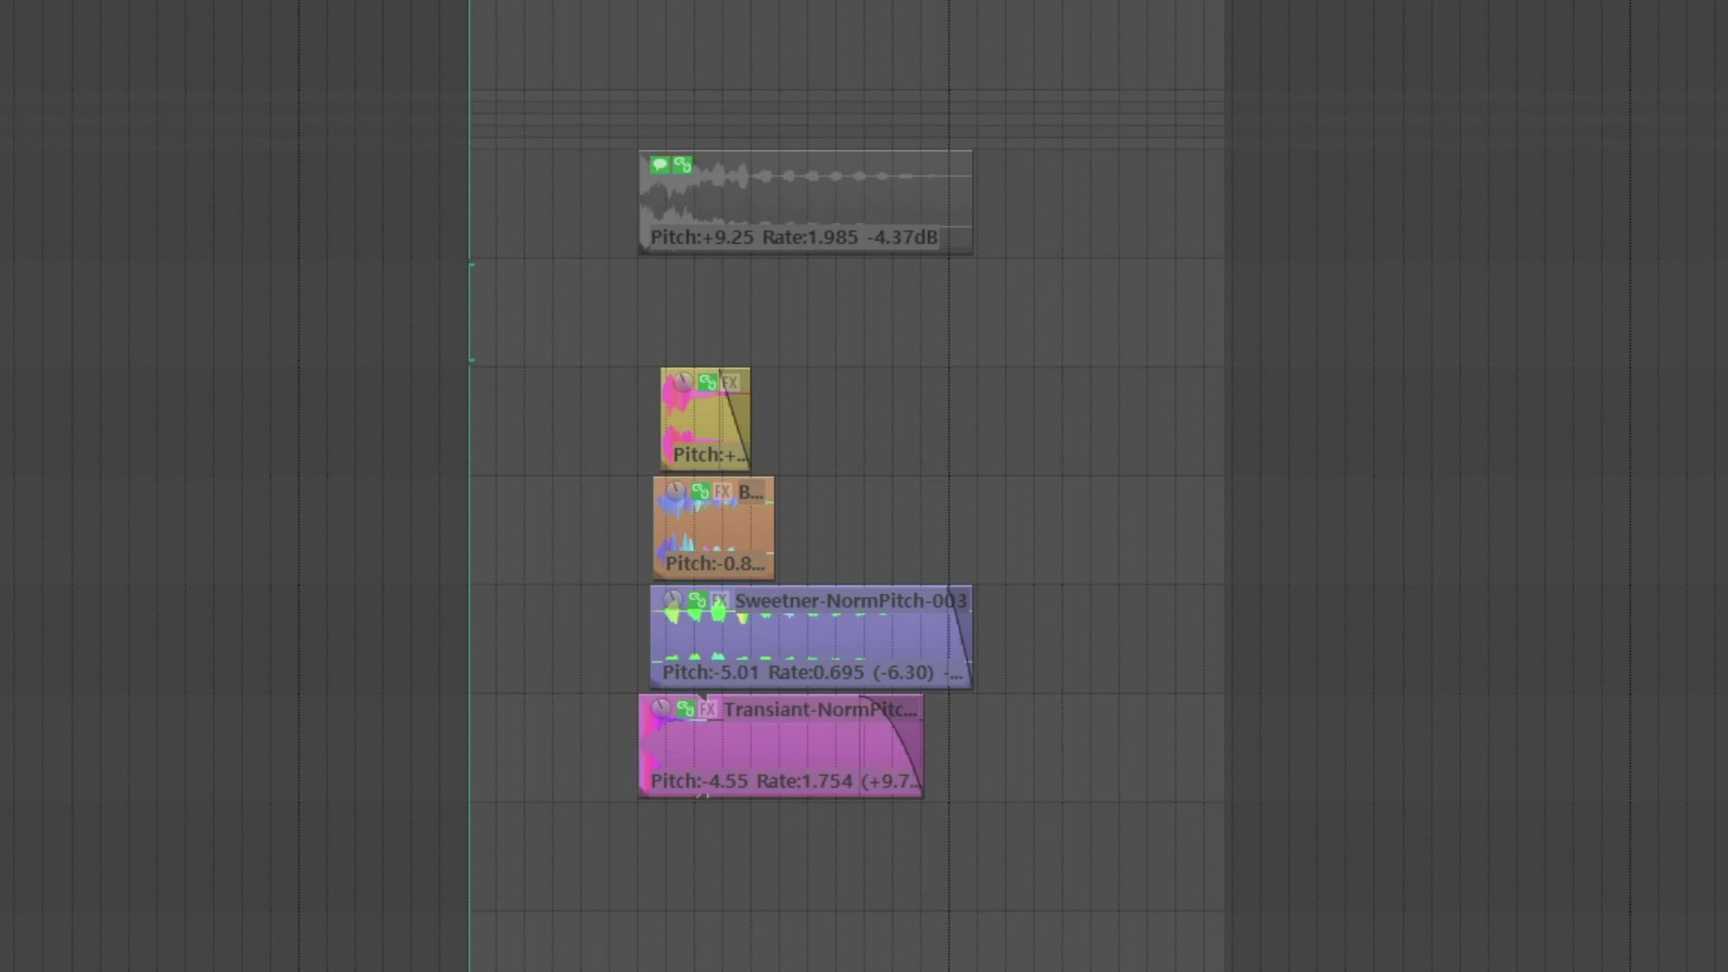
# - Undo the last mutation and run the custom action that replaces the layers and aligns their snap offsets
pyautogui.hotkey('ctrl', 'z')
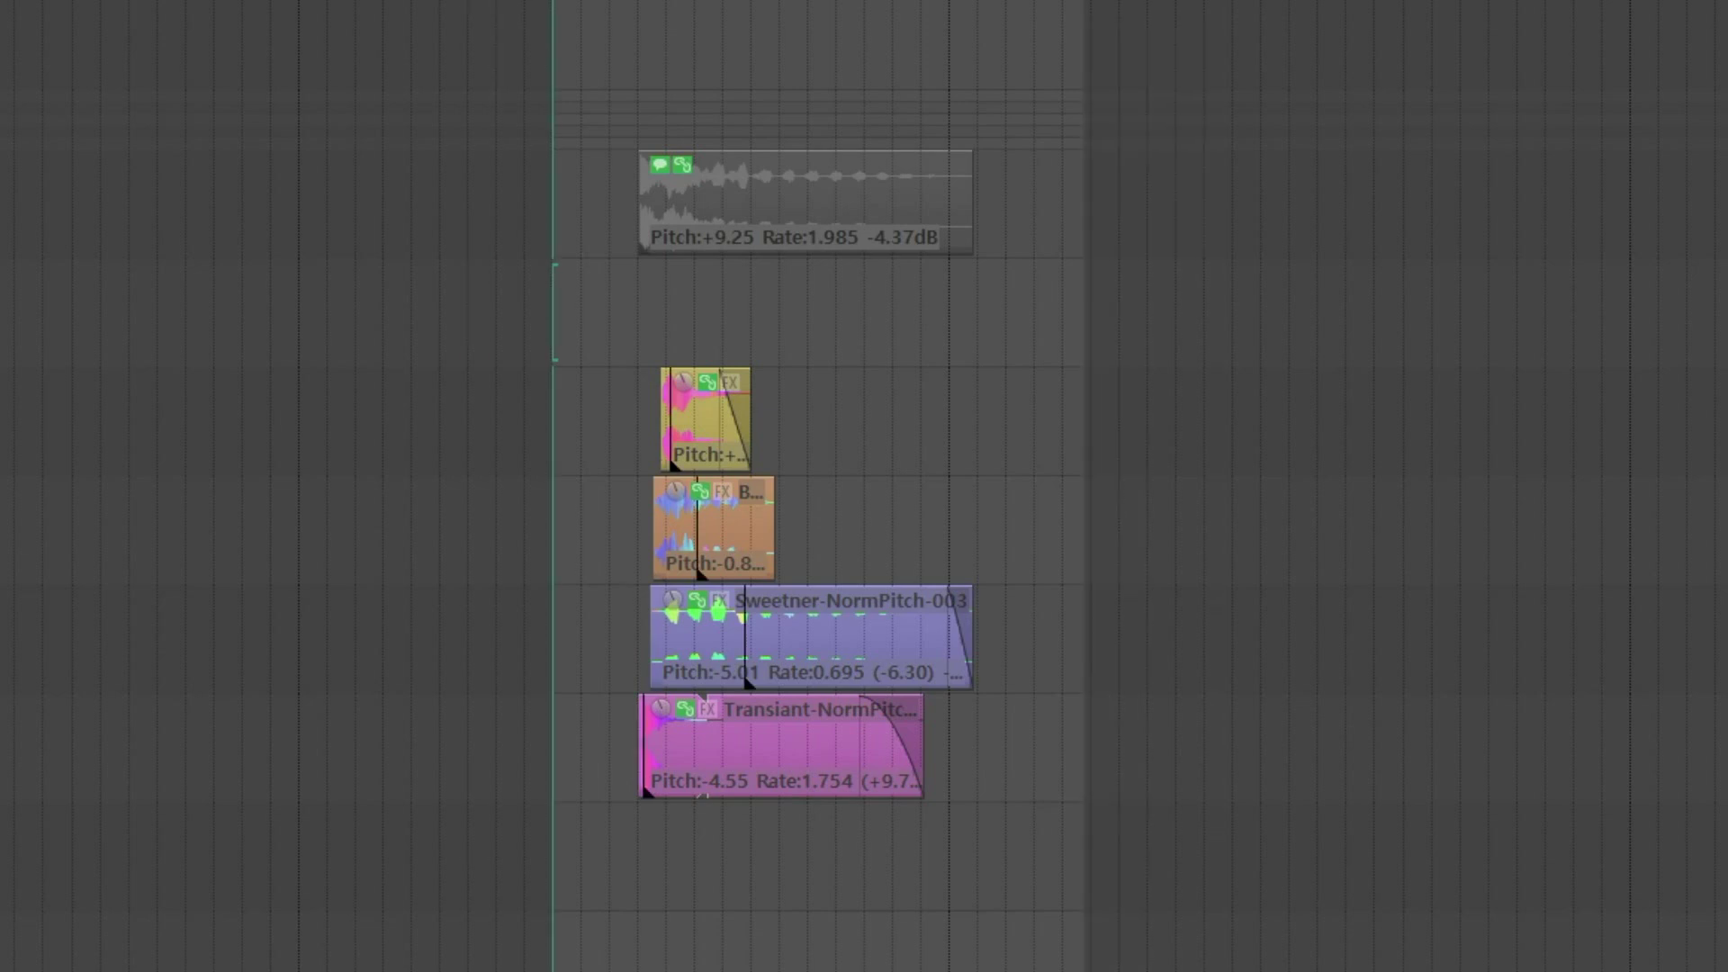
pyautogui.press('a')
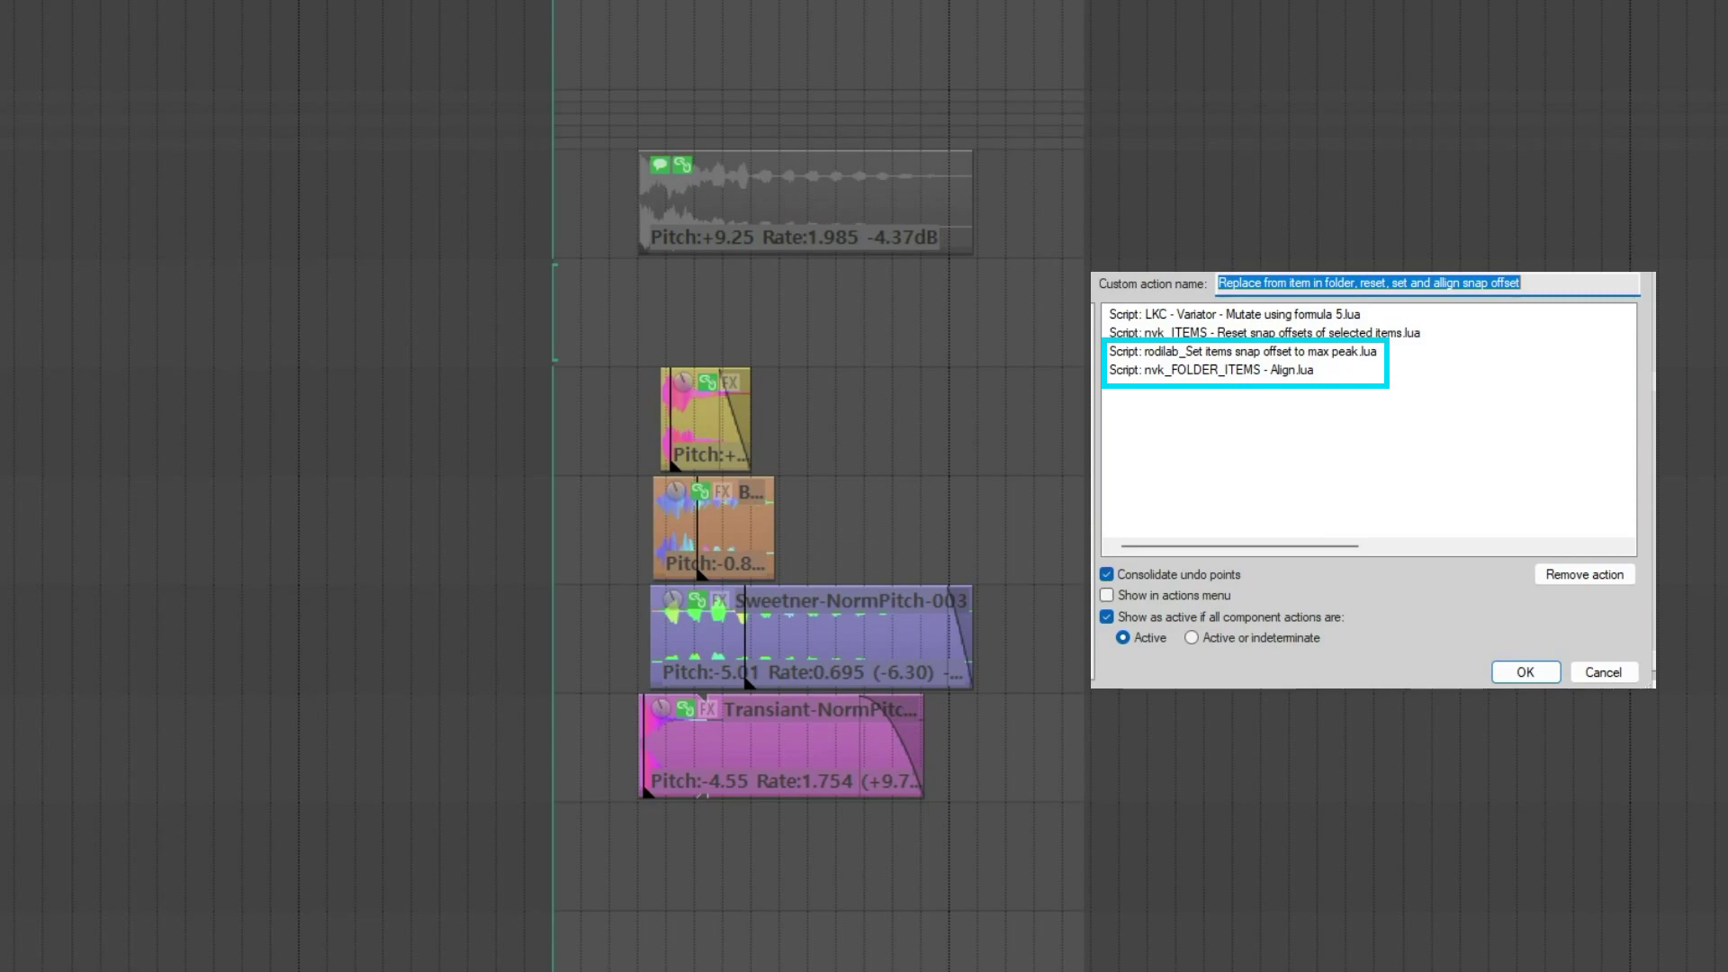
pyautogui.hotkey('shift', 'a')
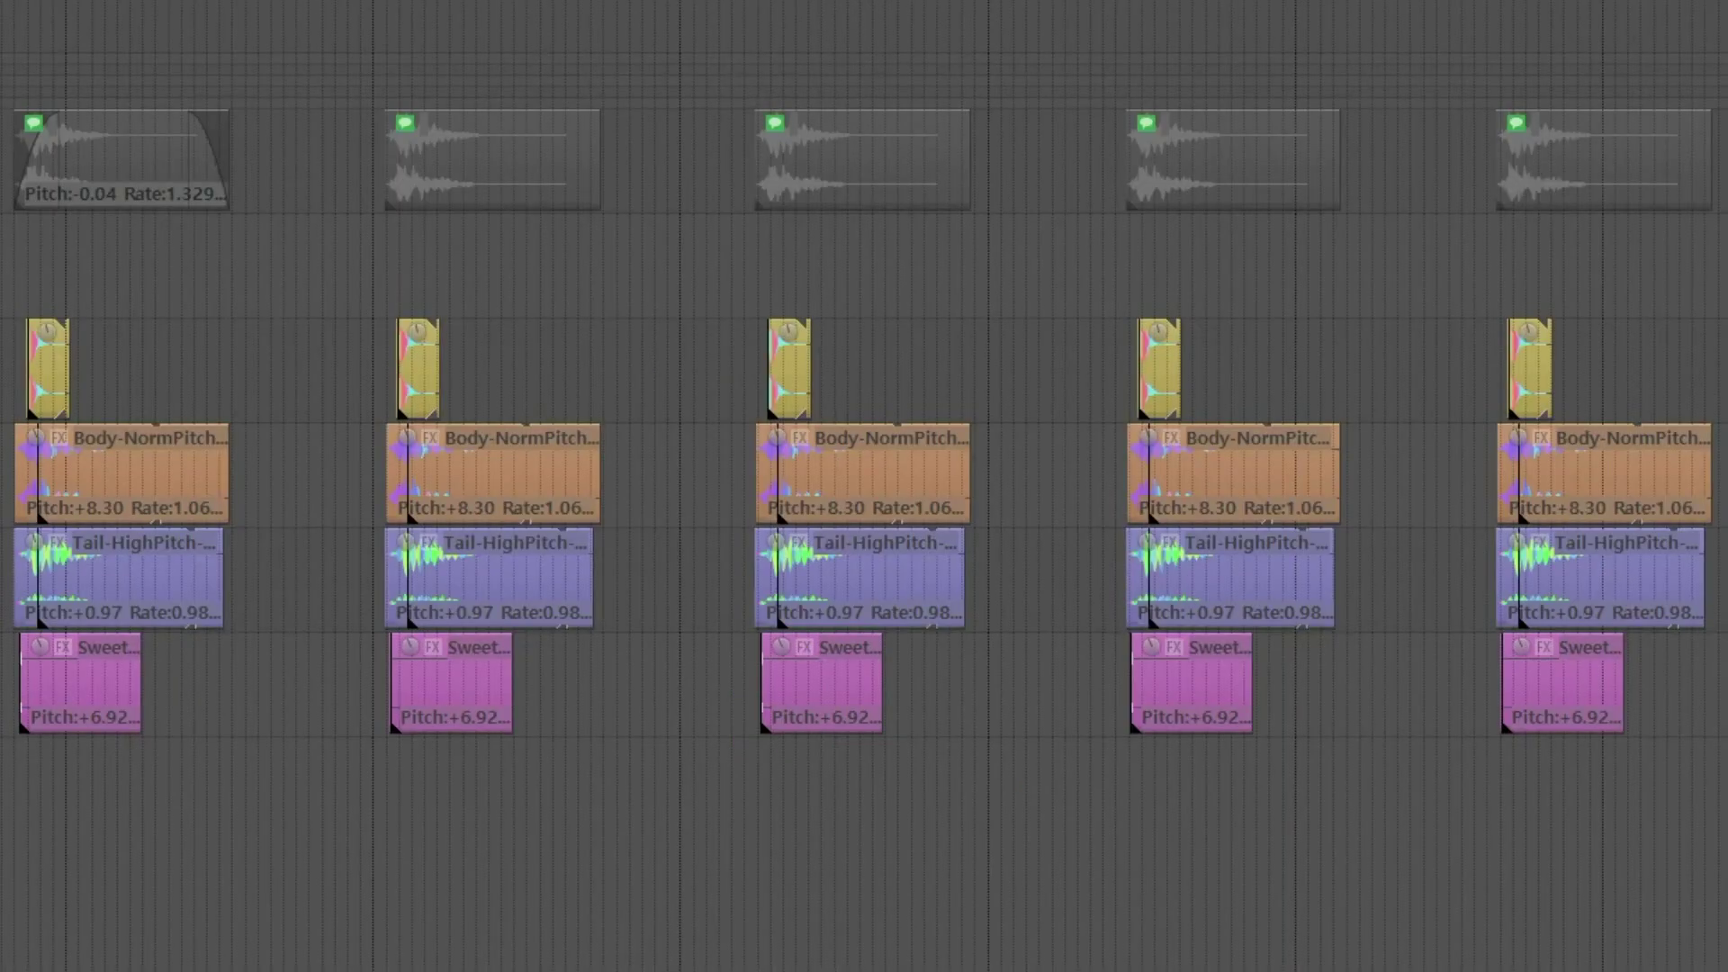
# - Apply the custom replace-and-align action to the row of identical layered items and play the variations
pyautogui.hotkey('shift', 'a')
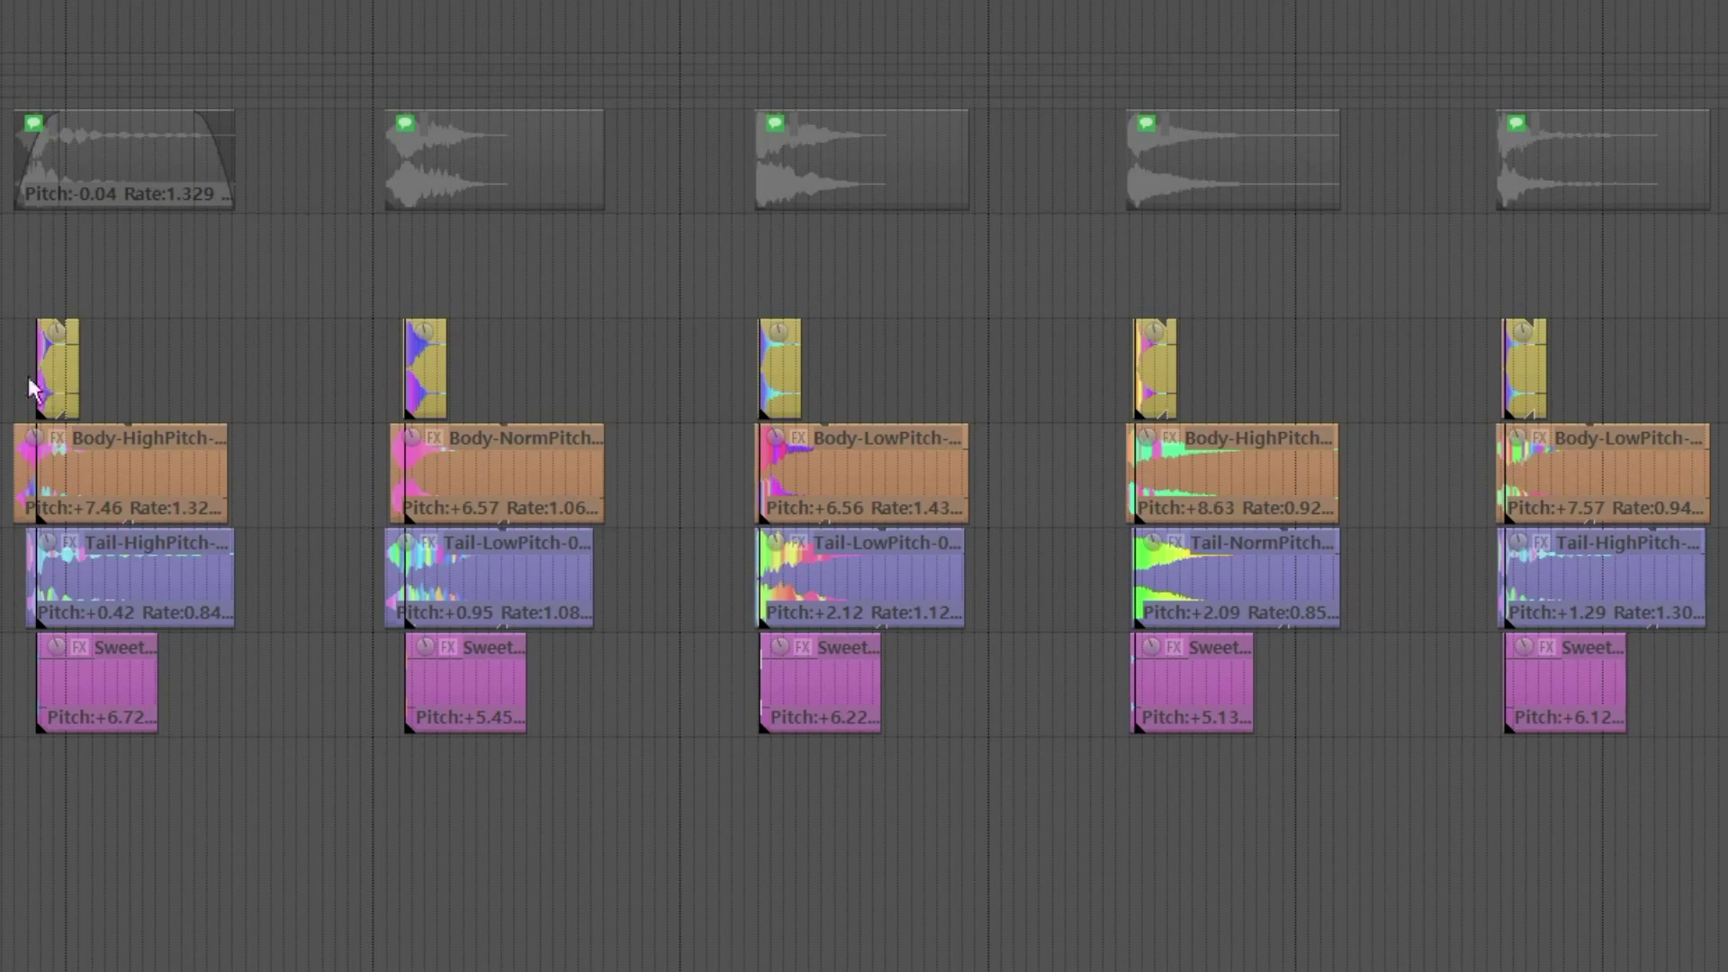
pyautogui.press('space')
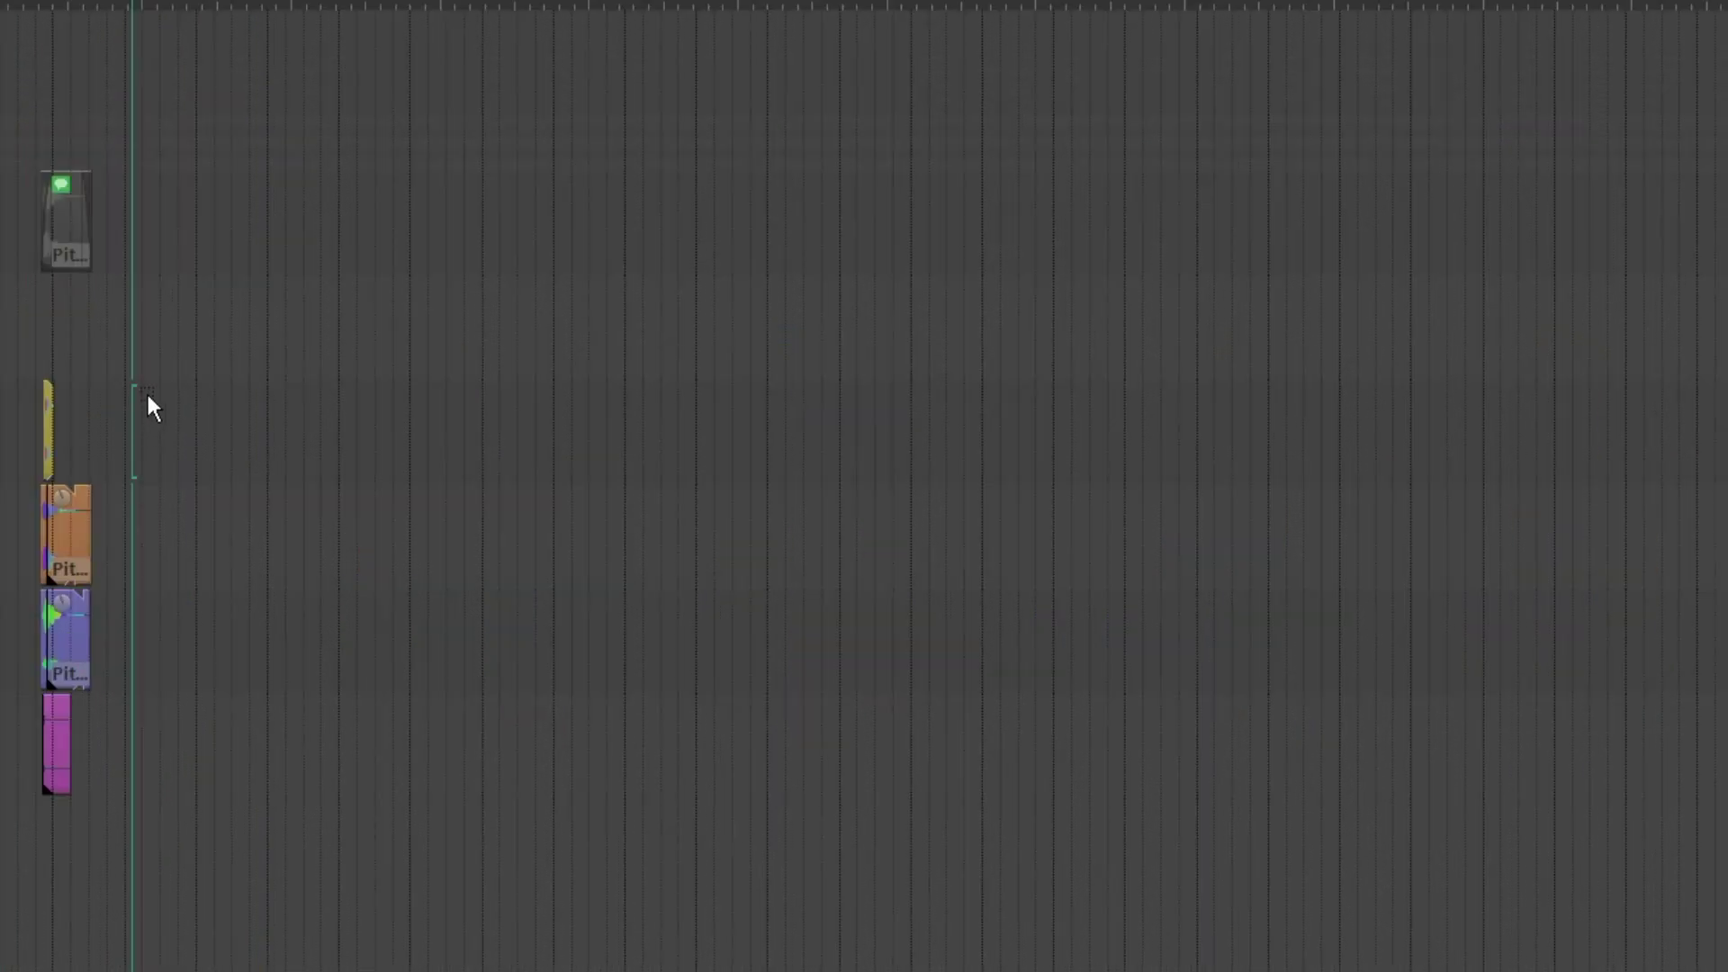
# - Duplicate the layered item stack repeatedly to make a row of twelve evenly spaced copies
pyautogui.moveTo(146, 400); pyautogui.dragTo(7, 744)
pyautogui.hotkey('ctrl', 'd')
pyautogui.hotkey('ctrl', 'd')
pyautogui.hotkey('ctrl', 'd')
pyautogui.hotkey('ctrl', 'd')
pyautogui.hotkey('ctrl', 'd')
pyautogui.hotkey('ctrl', 'd')
pyautogui.hotkey('ctrl', 'd')
pyautogui.hotkey('ctrl', 'd')
pyautogui.hotkey('ctrl', 'd')
pyautogui.hotkey('ctrl', 'd')
pyautogui.hotkey('ctrl', 'd')
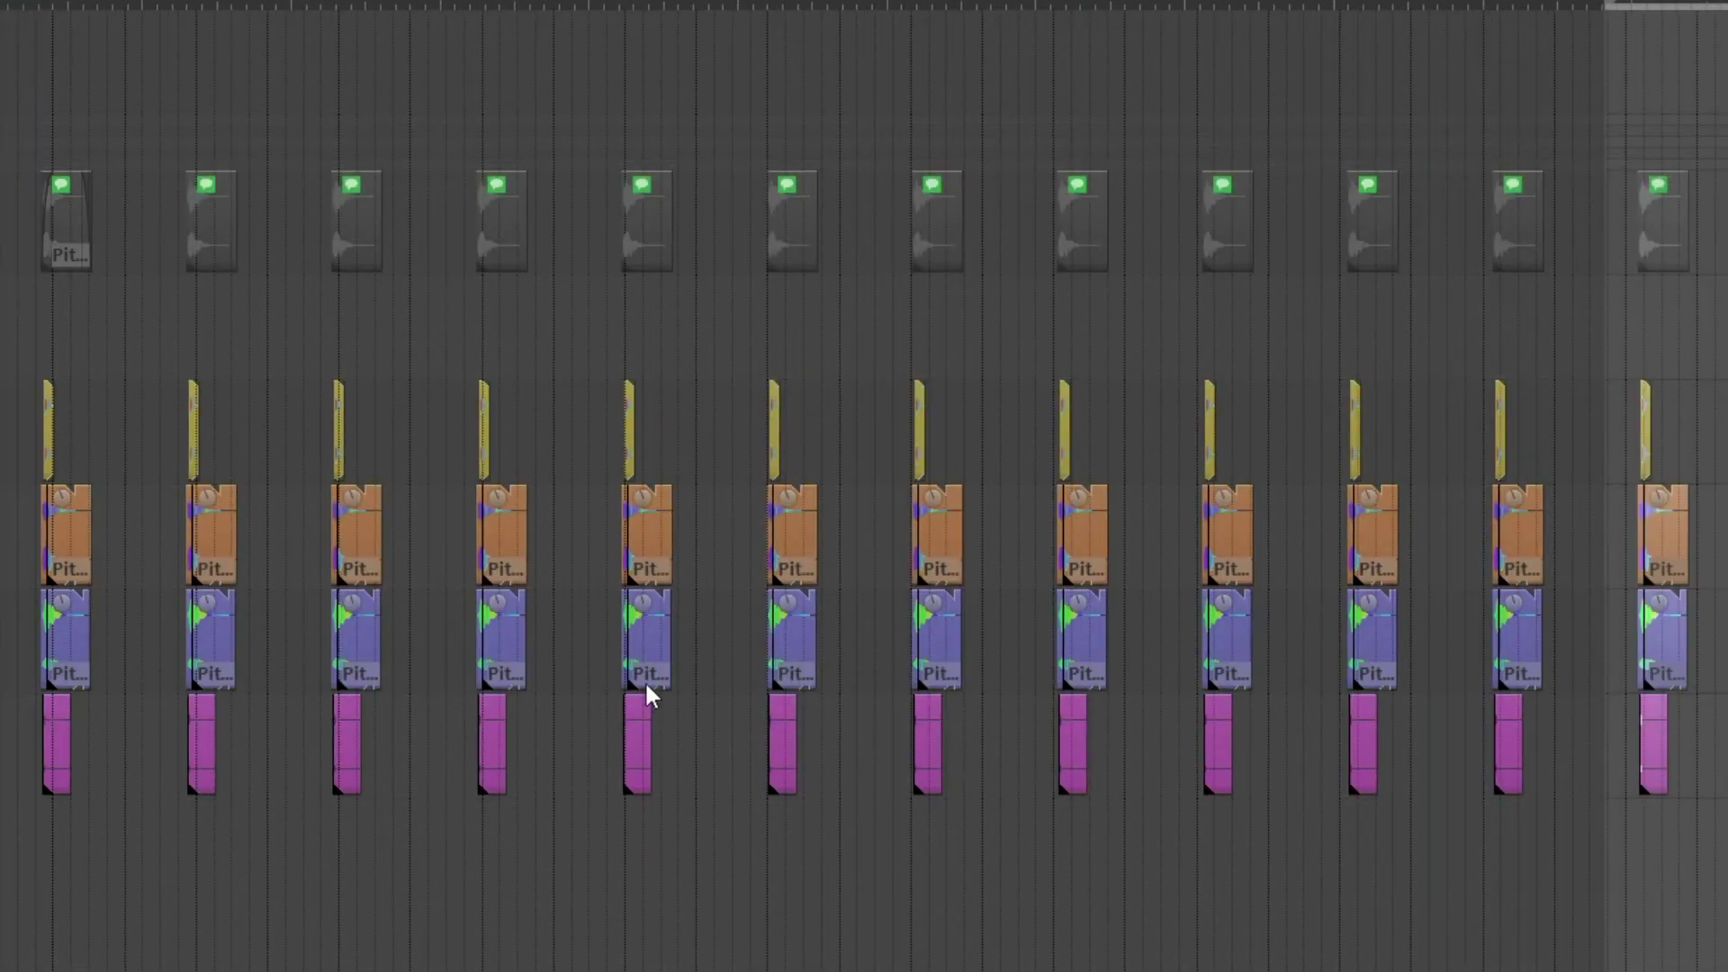
# - Select all twelve layered copies and mutate them into different variations with aligned snap offsets
pyautogui.moveTo(2, 387); pyautogui.dragTo(1722, 772)
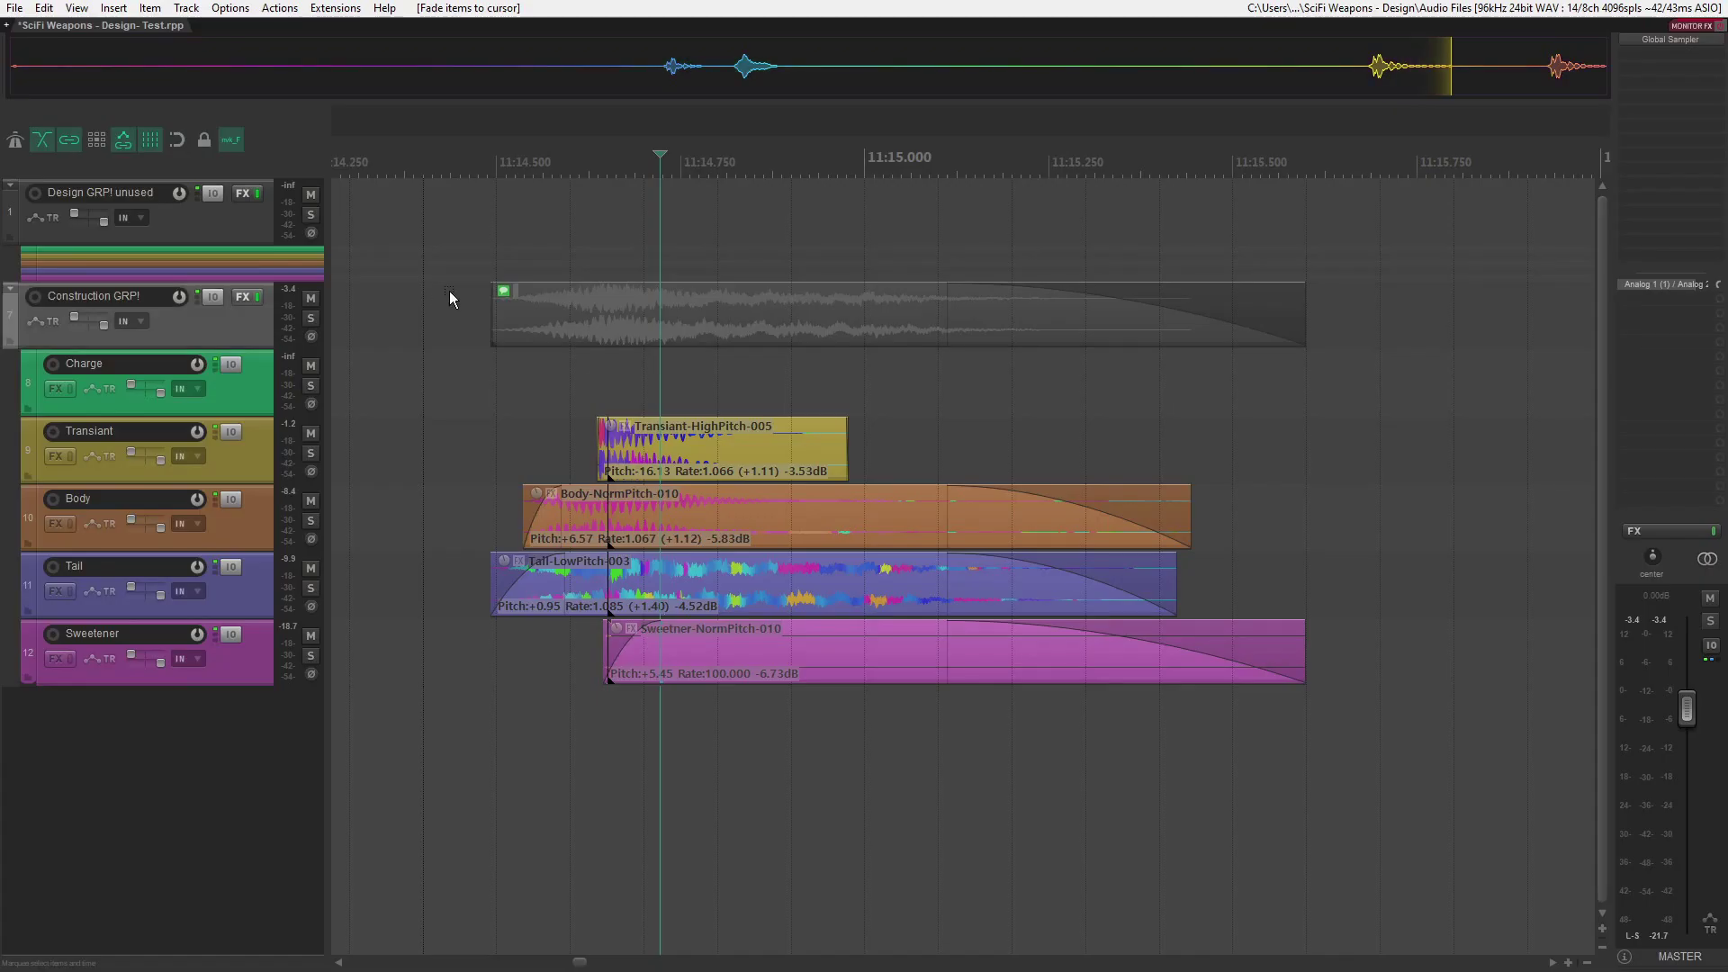
pyautogui.scroll(-2, 943, 530)
pyautogui.scroll(2, 1032, 511)
# - Fade out the Sweetener and Transiant layers of the variation near 11:20 from the cursor, and shorten its folder item
pyautogui.click(792, 653)
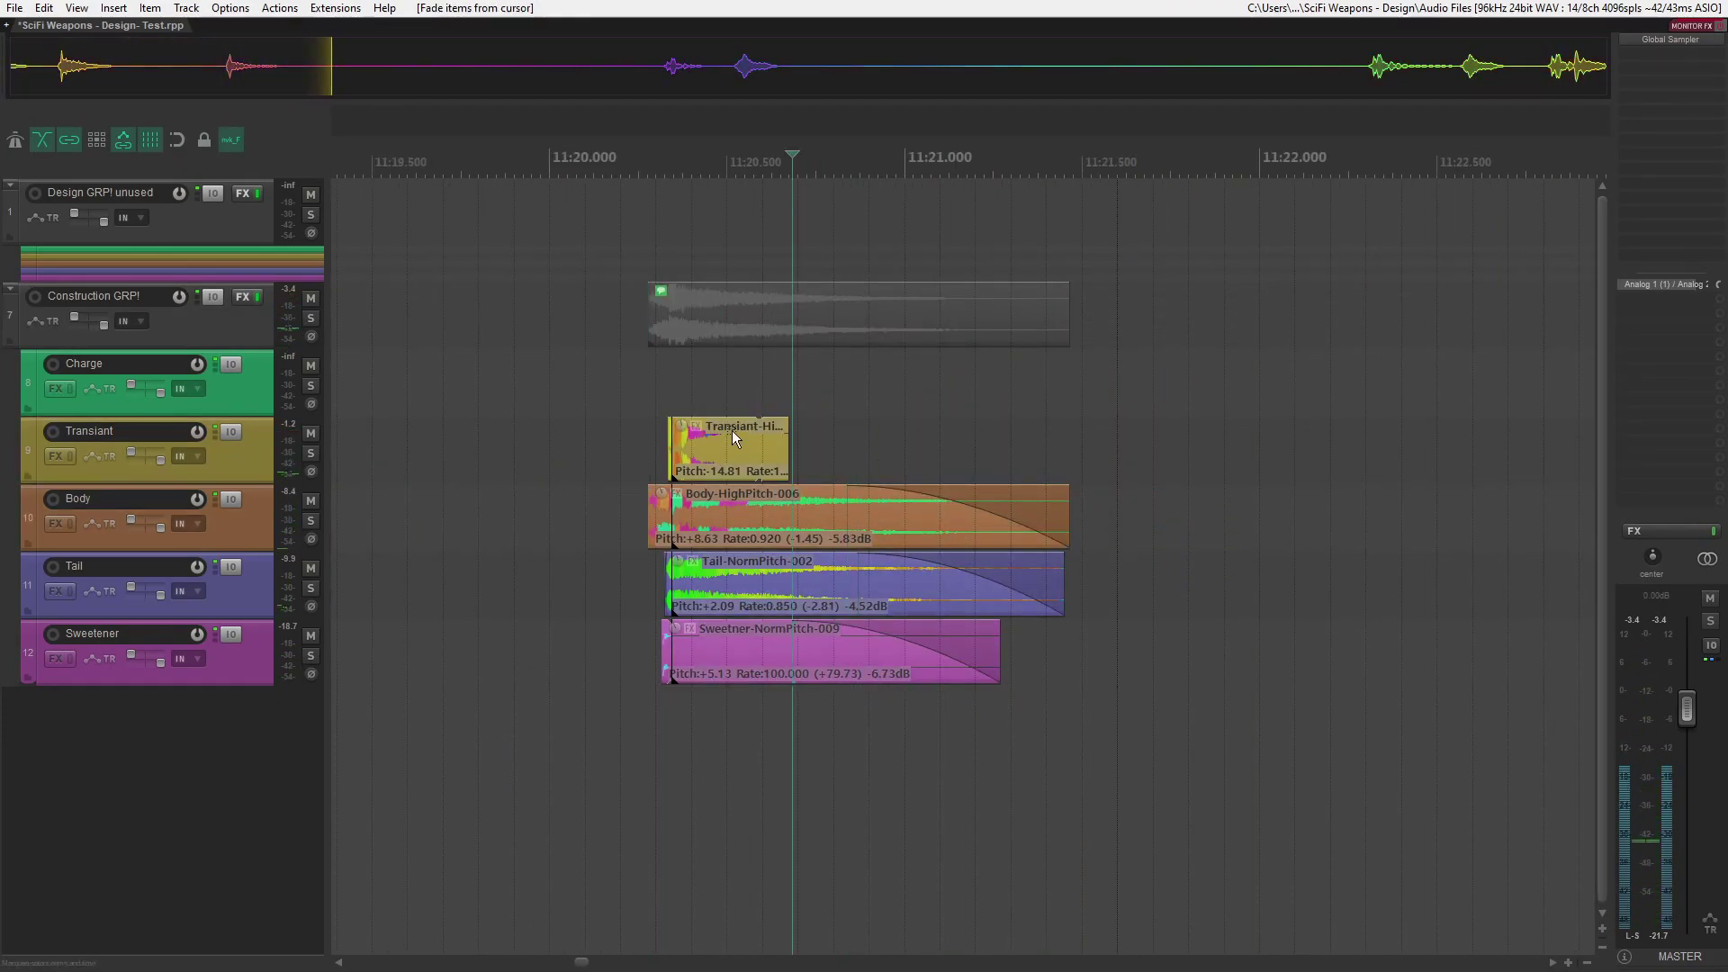
pyautogui.click(731, 436)
pyautogui.moveTo(1061, 306); pyautogui.dragTo(964, 306)
pyautogui.press('space')
# - Fade out the Transiant and Sweetener layers of the variation near 11:23 from the cursor and play it back
pyautogui.click(742, 441)
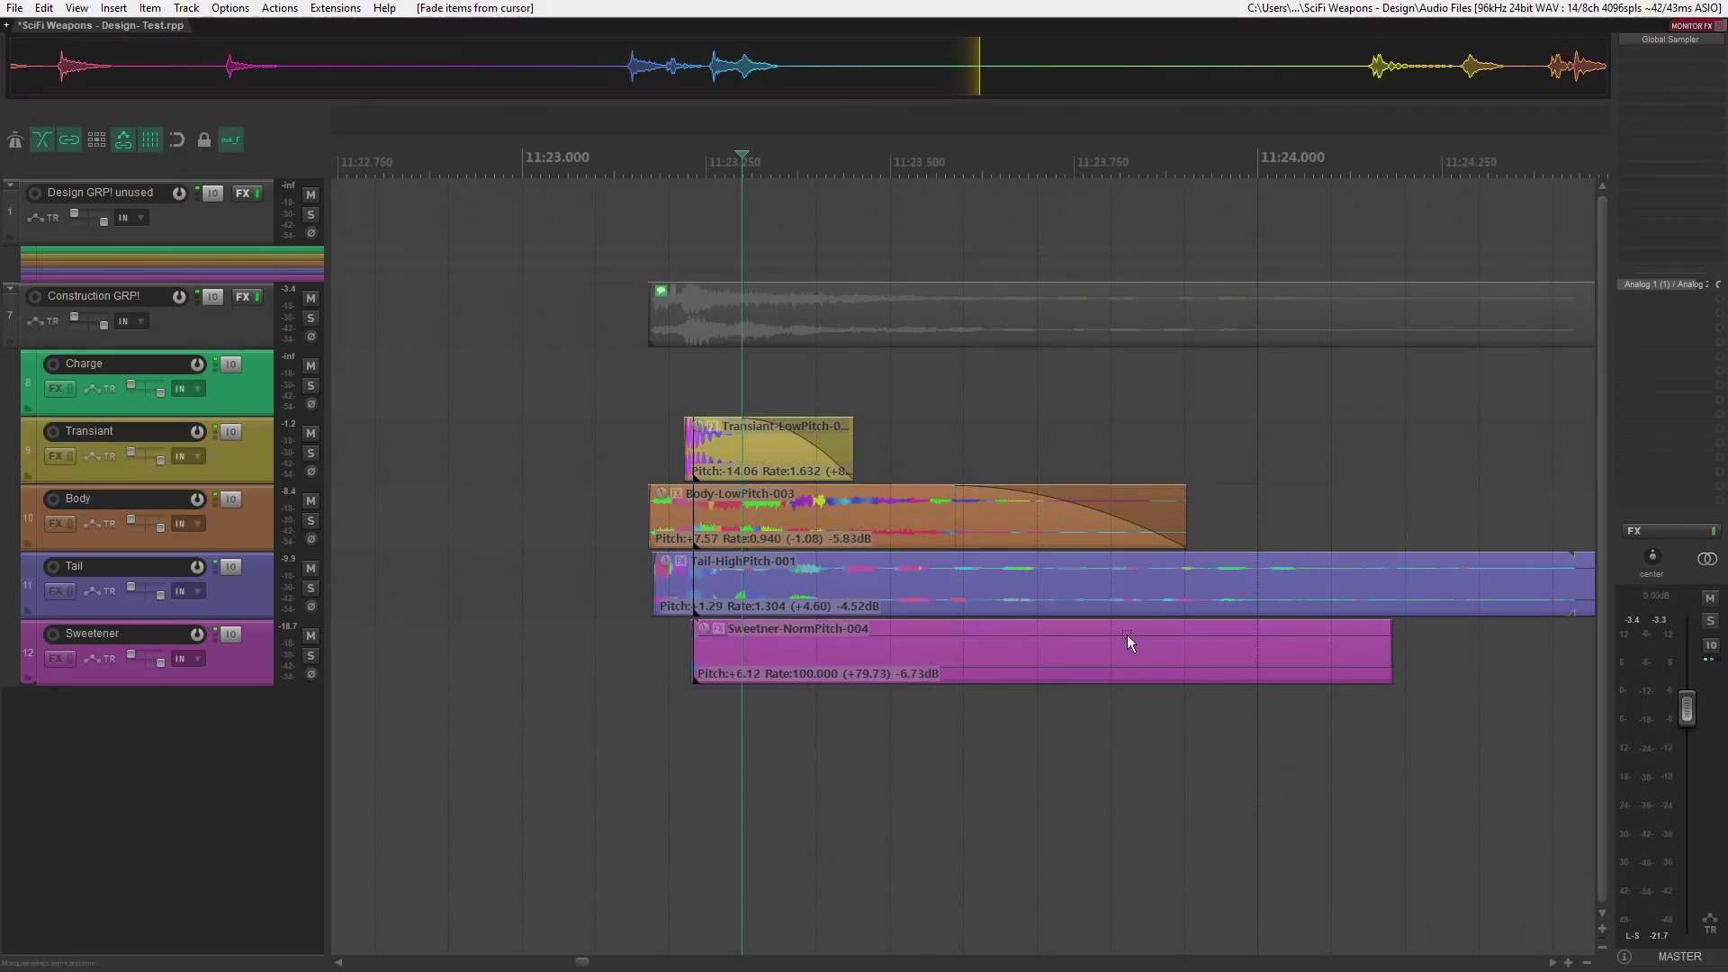
pyautogui.click(926, 652)
pyautogui.scroll(-1, 1035, 298)
pyautogui.scroll(1, 1143, 468)
pyautogui.press('space')
pyautogui.press('space')
pyautogui.scroll(-3, 1067, 503)
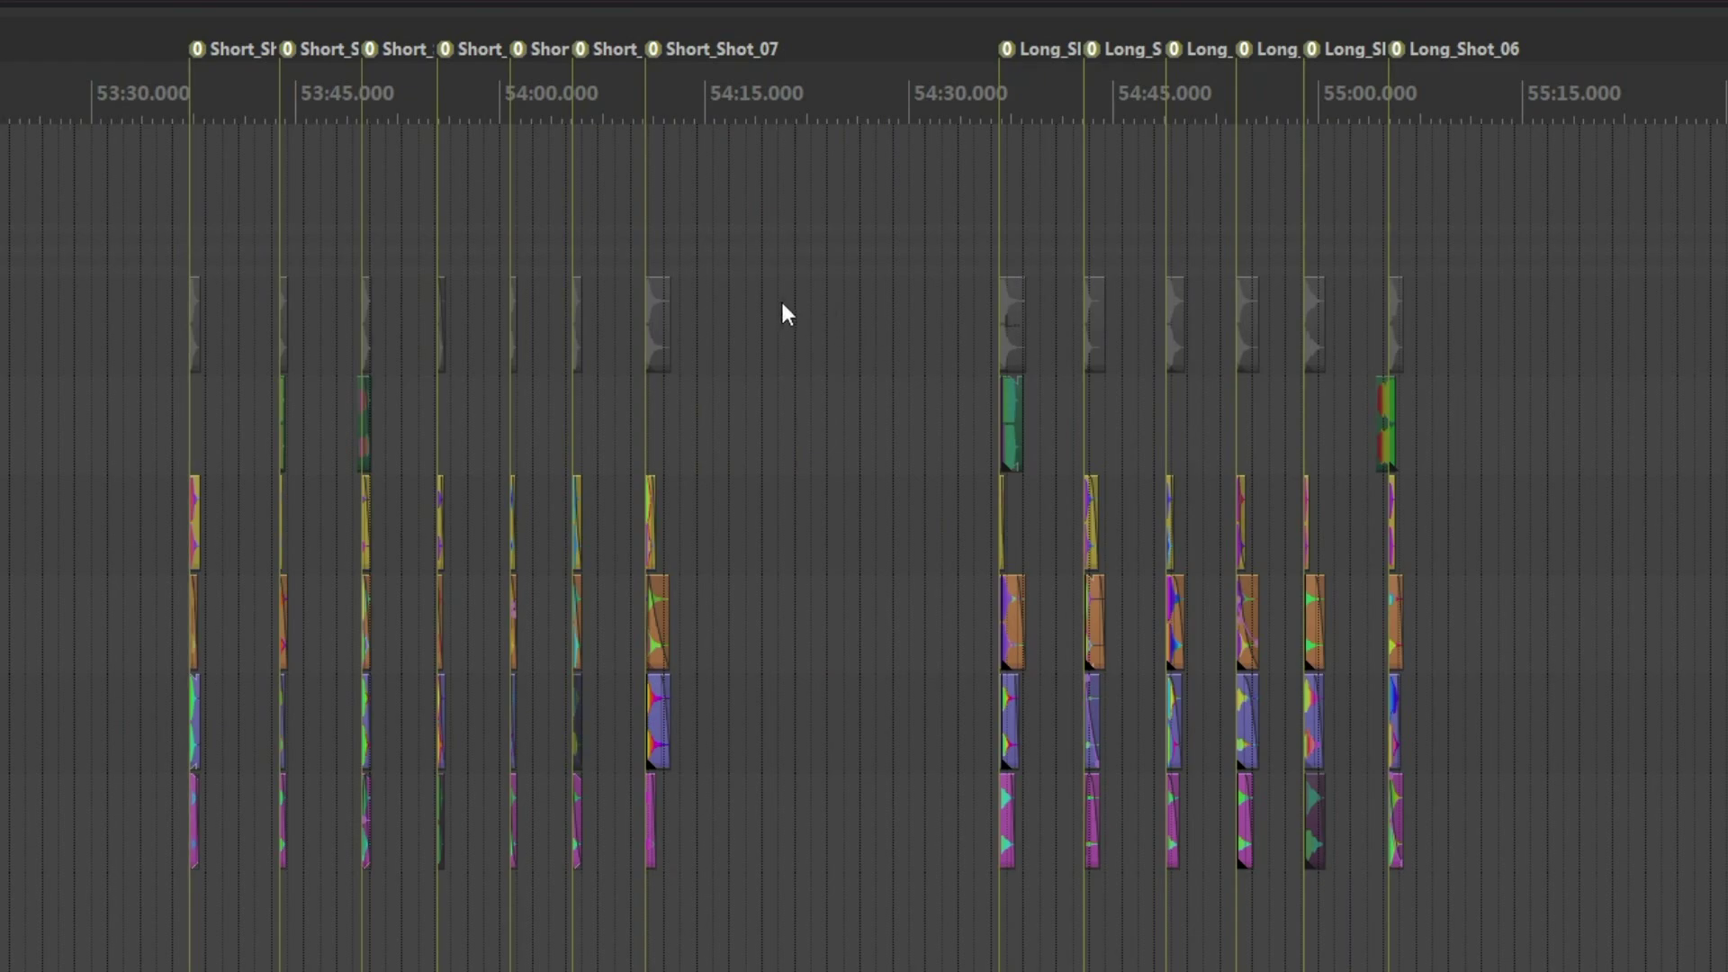
# - Look over the named Short_Shot, Long_Shot and Charge_Shot variation groups along the timeline
pyautogui.hscroll(3, 781, 313)
pyautogui.hscroll(3, 782, 306)
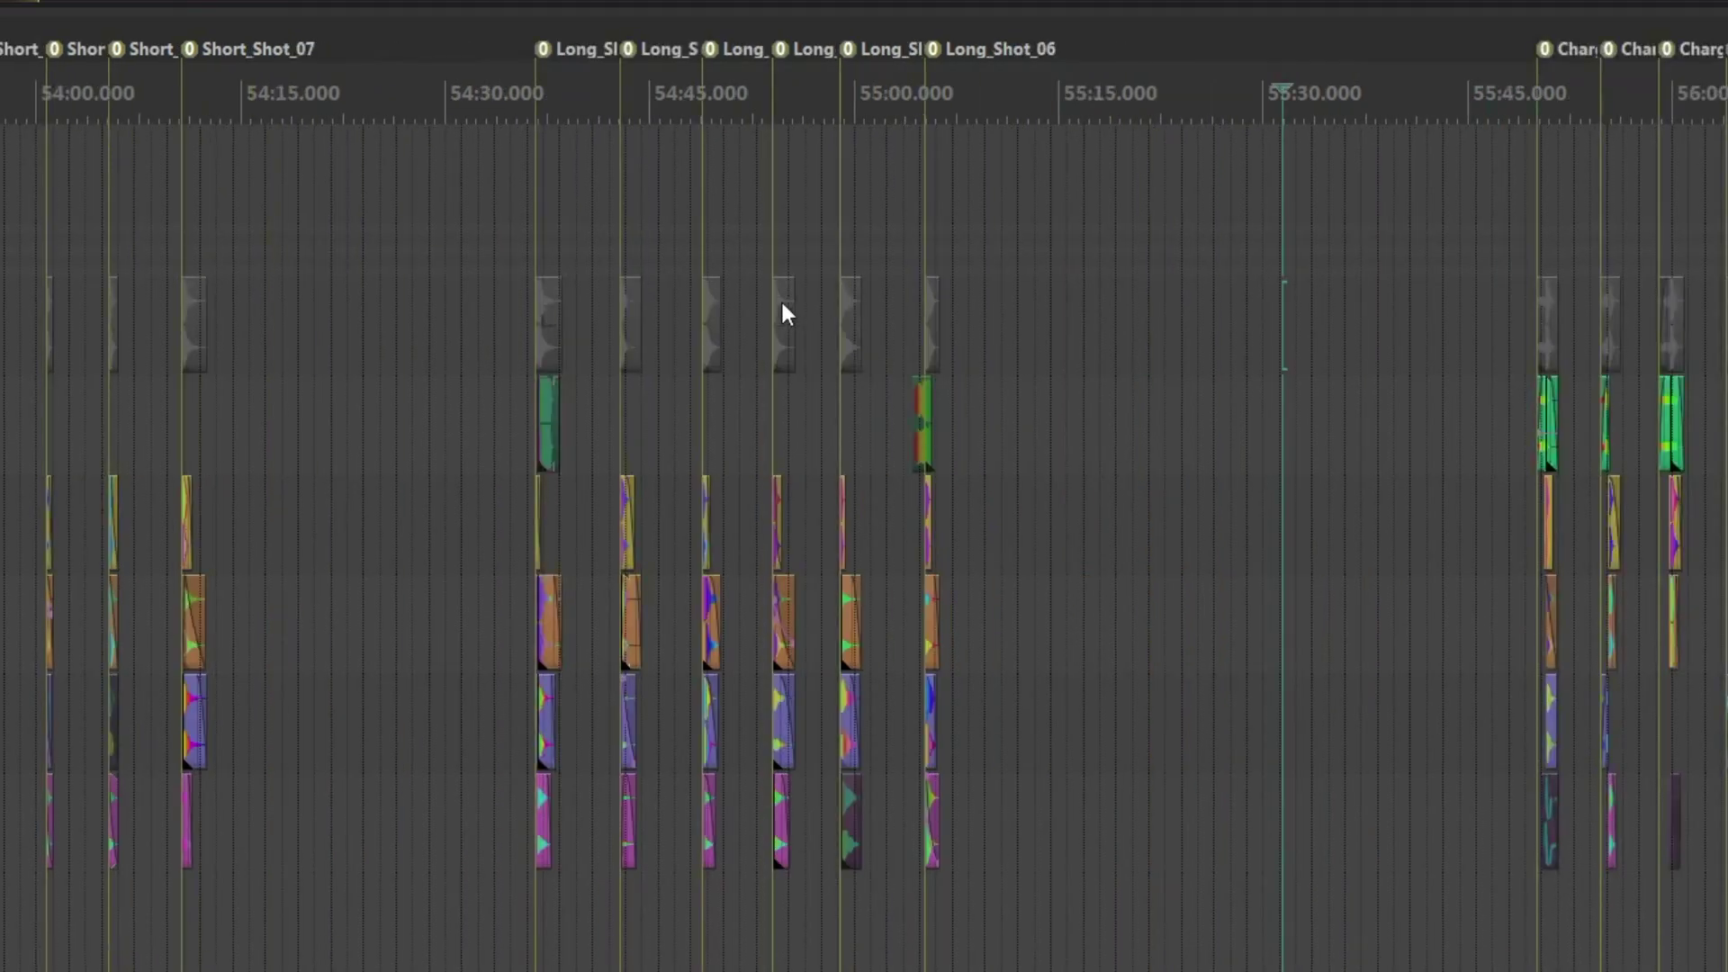
pyautogui.hscroll(6, 782, 313)
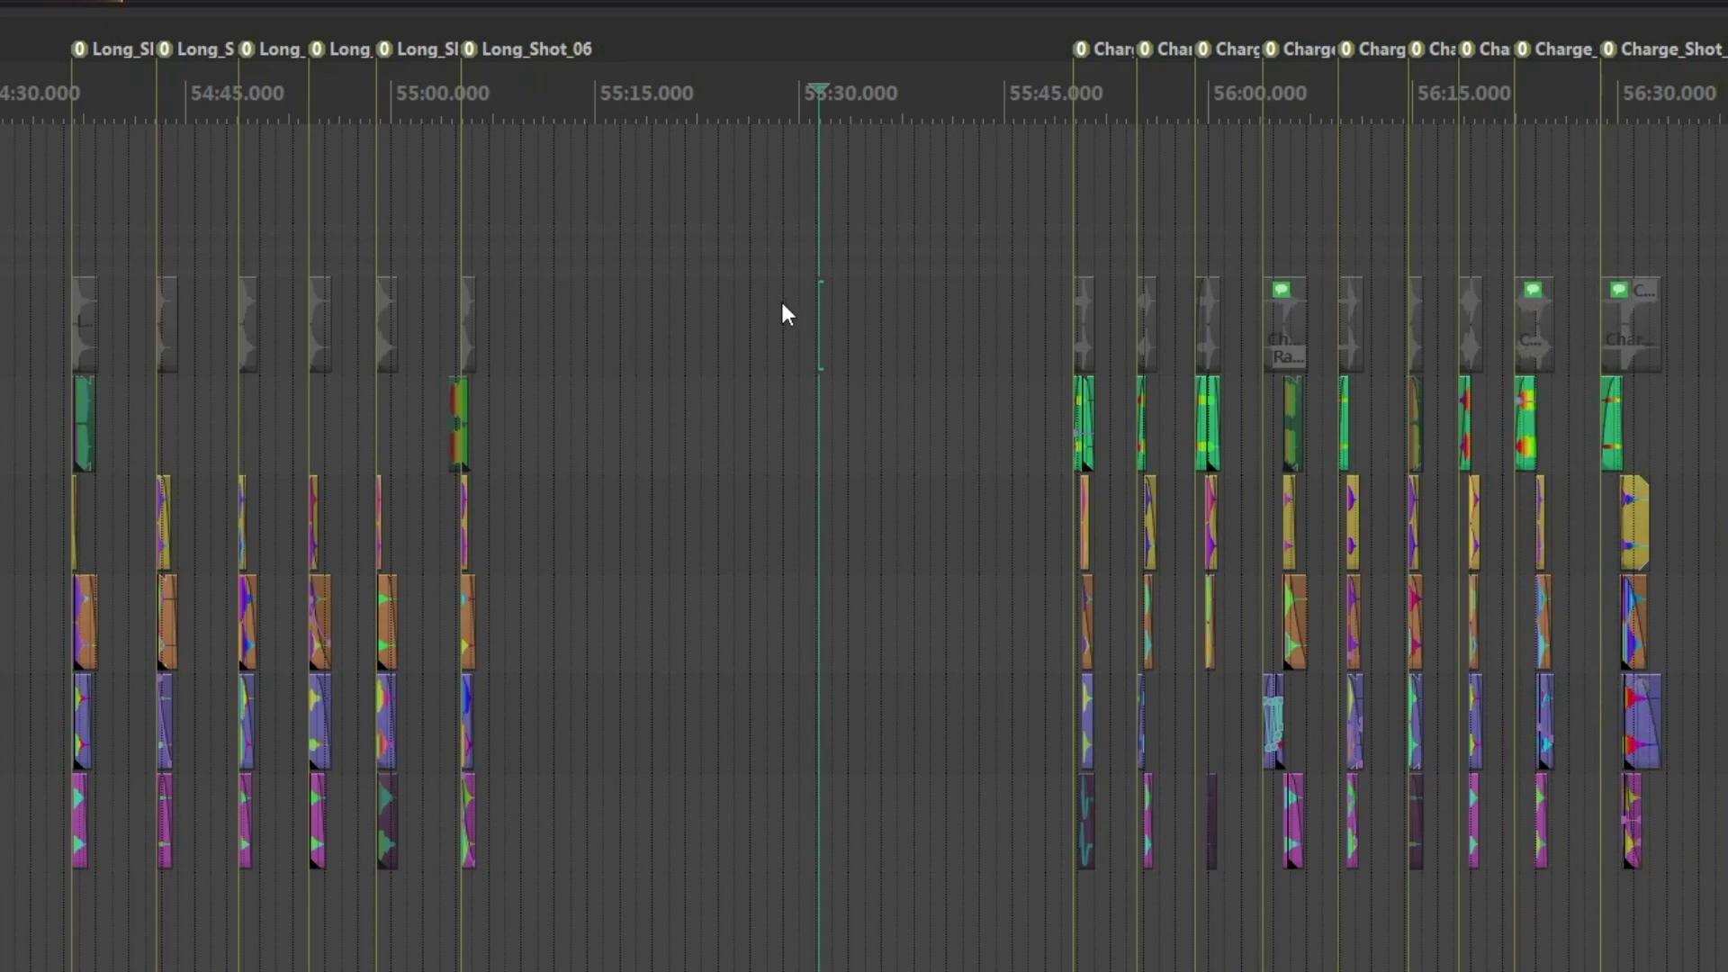
pyautogui.hscroll(3, 782, 313)
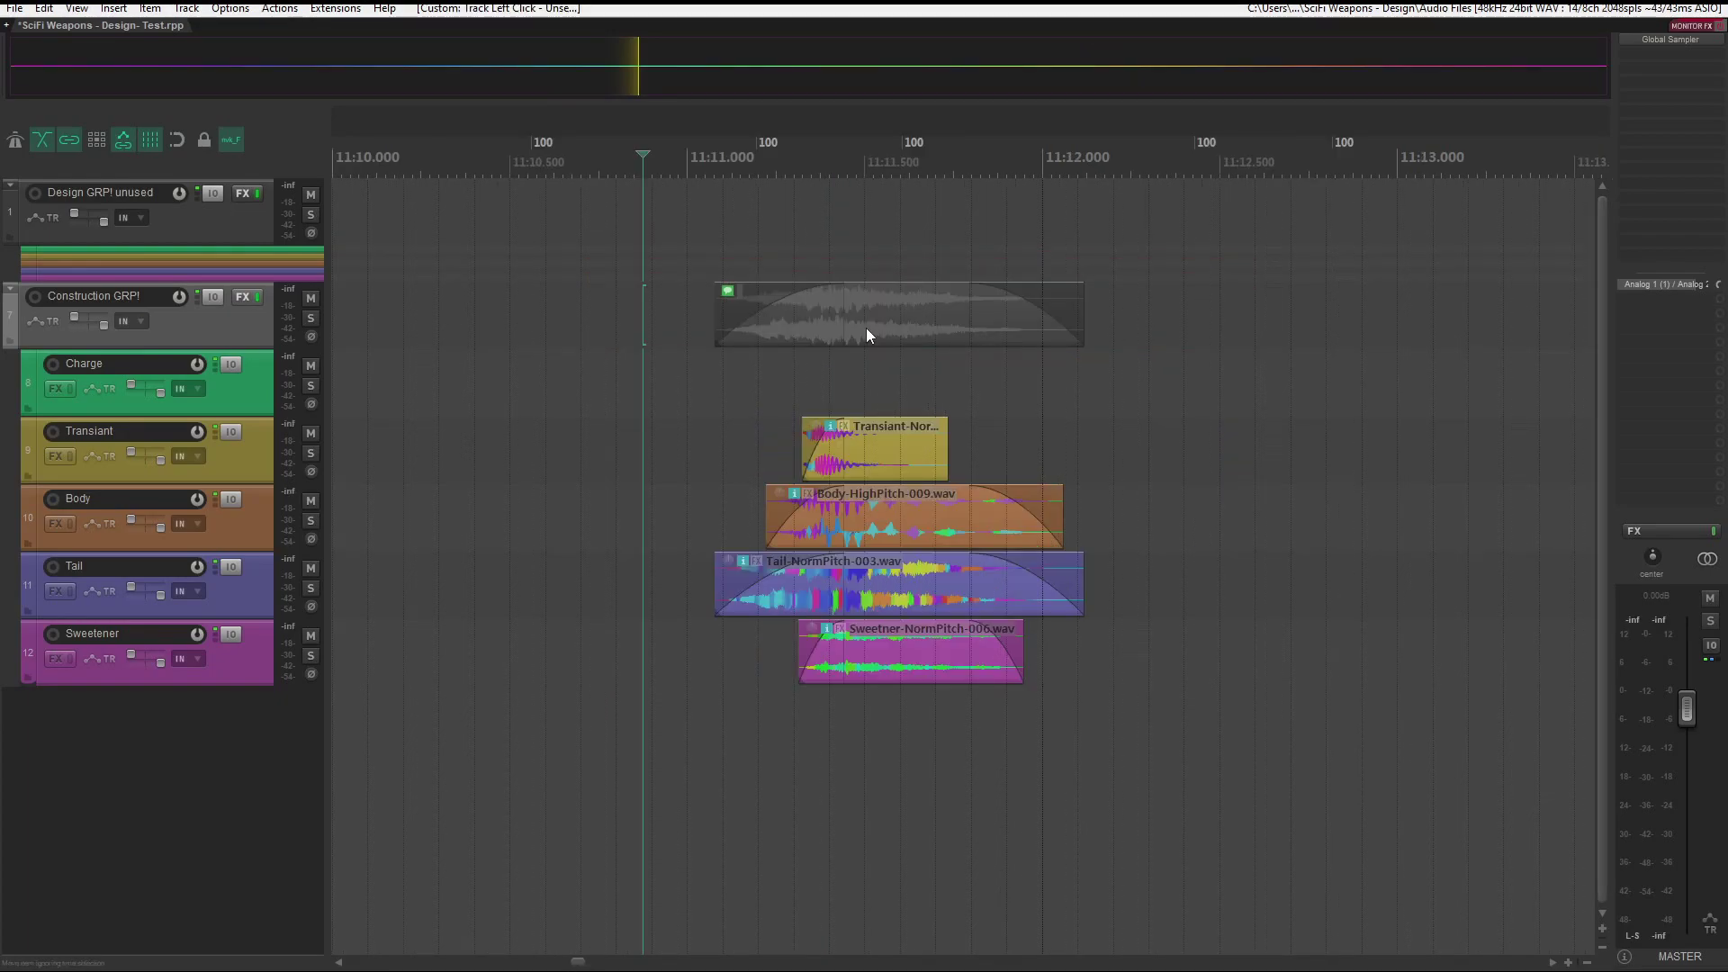
# - Move the folder item near 11:11 slightly later together with its layers, and trim its end and start
pyautogui.moveTo(867, 335); pyautogui.dragTo(927, 348)
pyautogui.press('s')
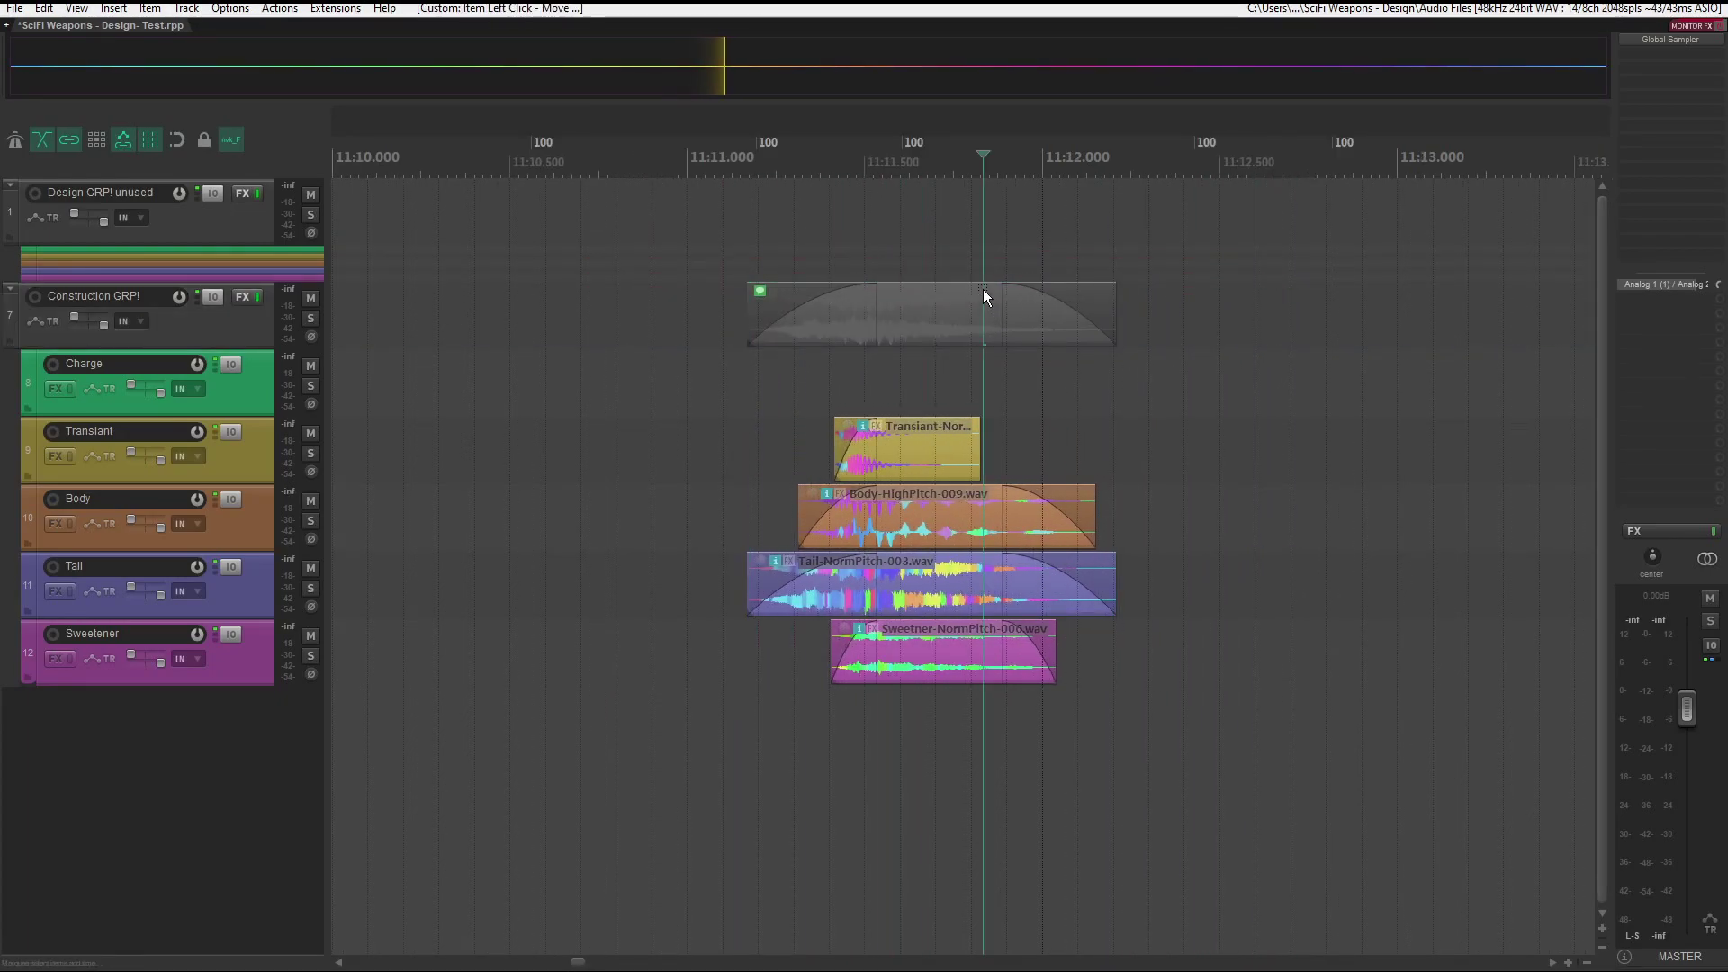
pyautogui.click(816, 288)
pyautogui.press('a')
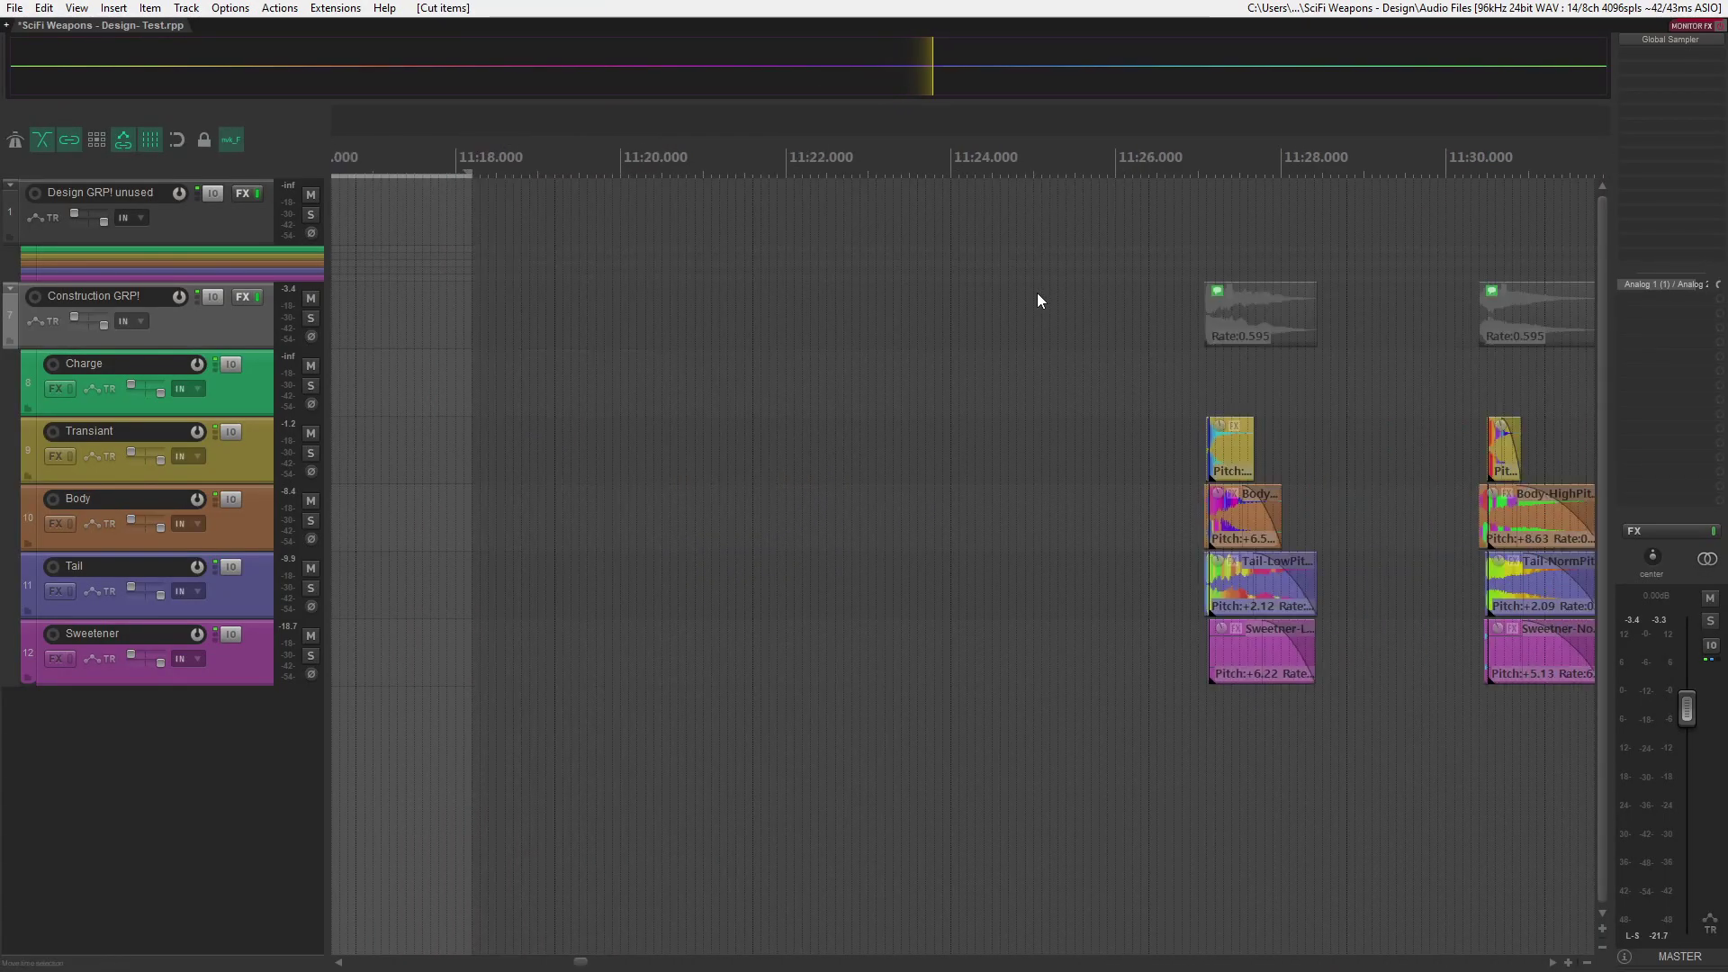
# - Paste the cut items and batch-rename the five folder items between 11:20 and 11:36 as "long shots" with underscores and two-digit numbering
pyautogui.hotkey('ctrl', 'v')
pyautogui.hscroll(2, 856, 300)
pyautogui.scroll(-3, 856, 300)
pyautogui.hscroll(2, 888, 316)
pyautogui.moveTo(491, 311); pyautogui.dragTo(1284, 318)
pyautogui.press('F2')
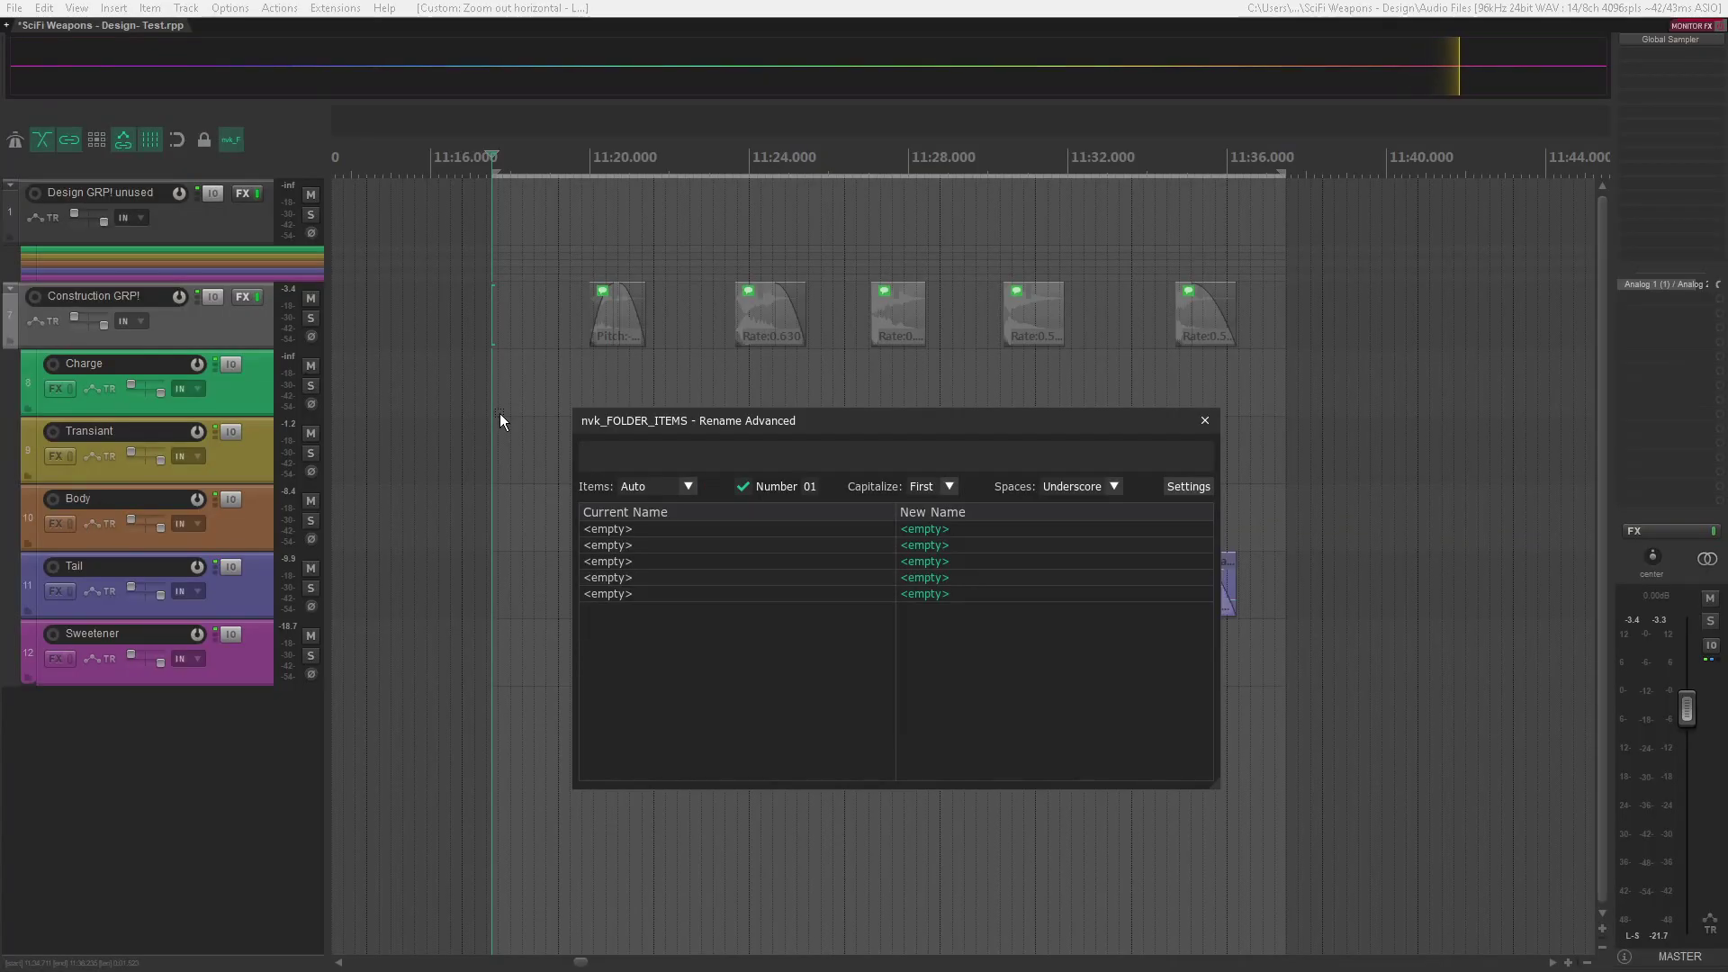
pyautogui.write('long sho')
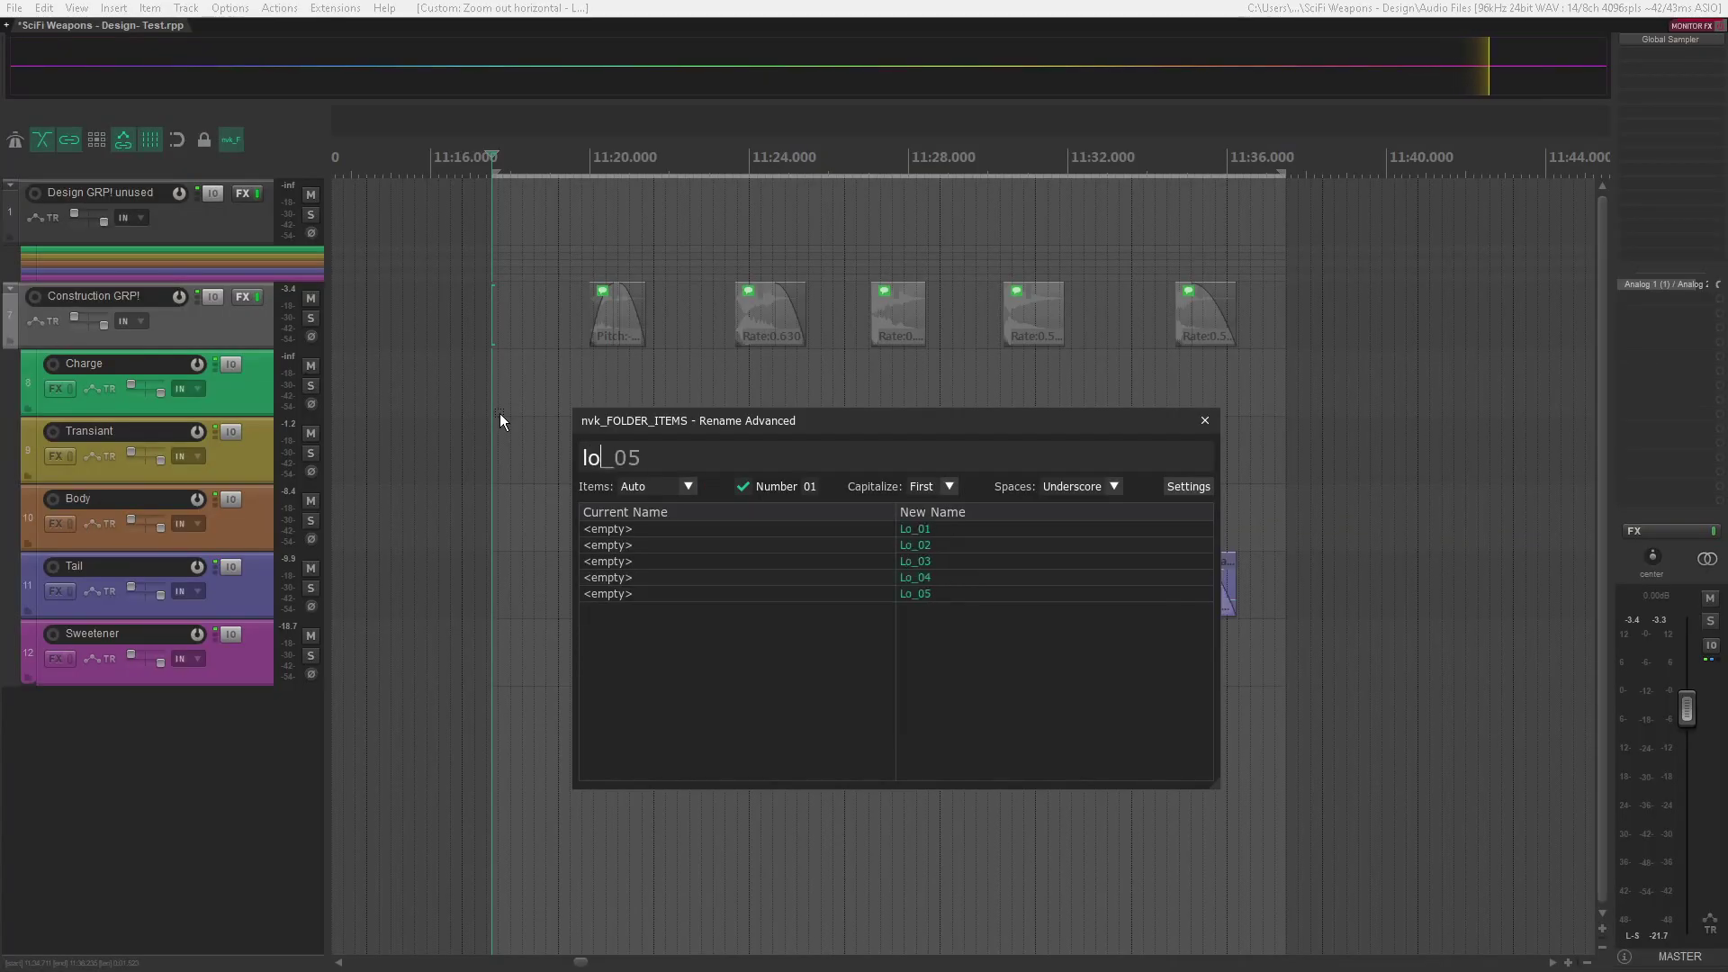
pyautogui.write('ts')
pyautogui.press('Return')
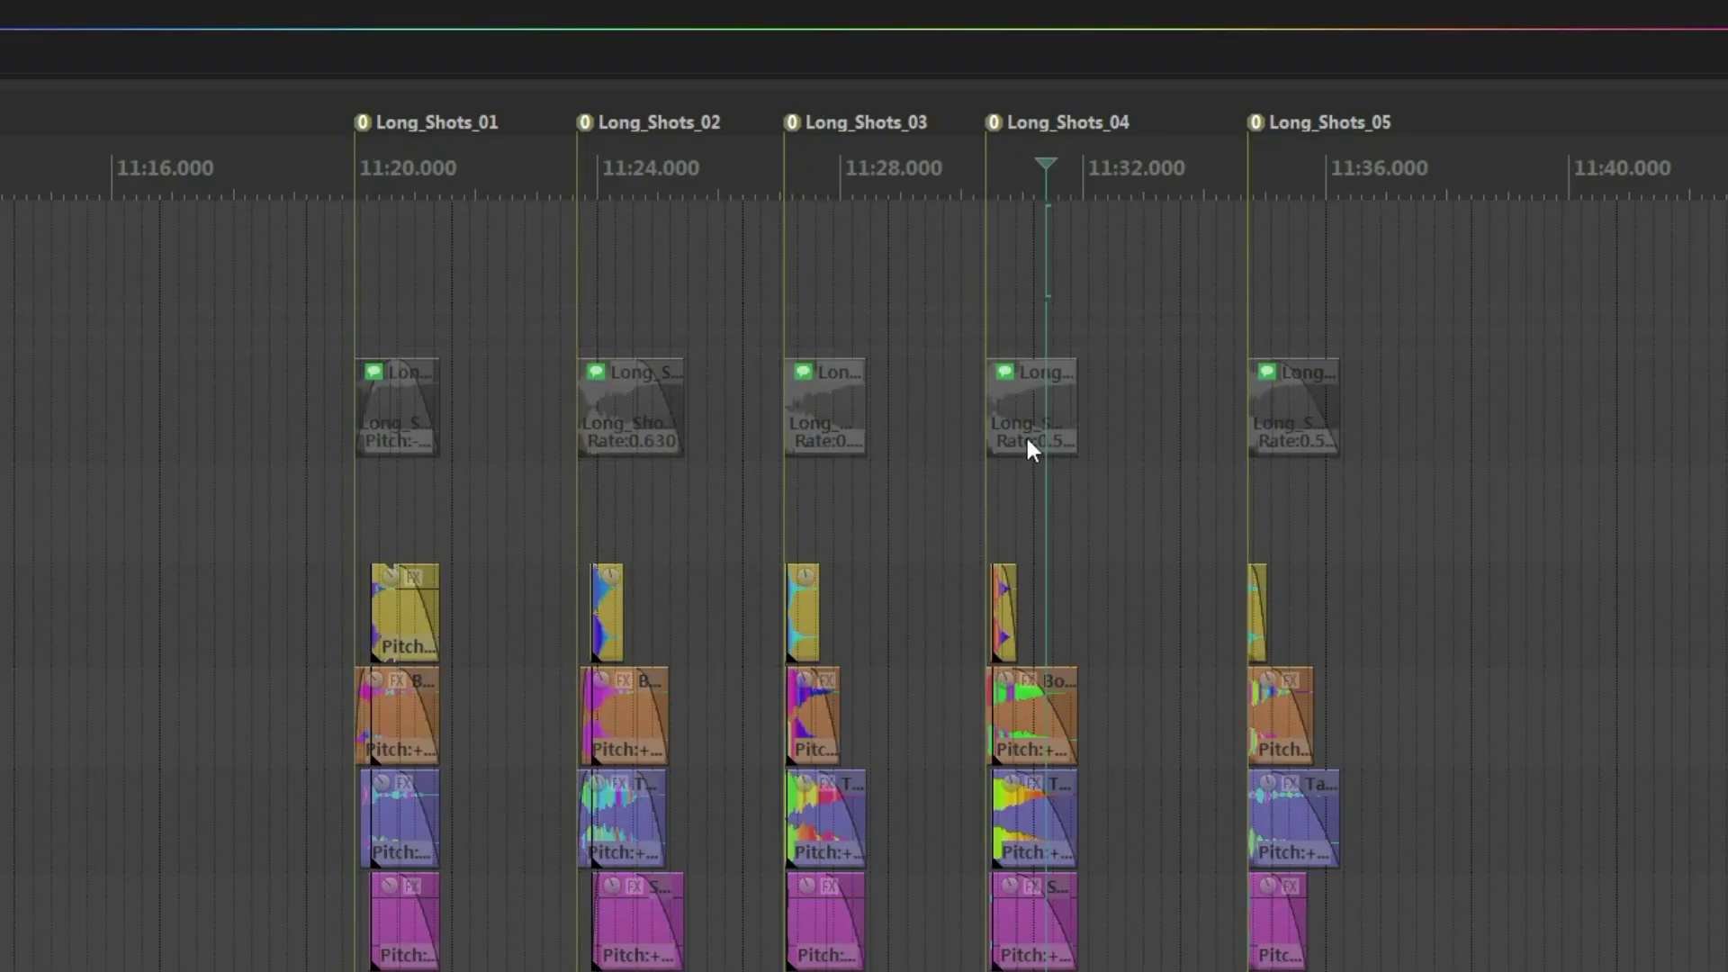
# - Reorder the last three Long_Shots folder items by moving them with their layers to about 11:27, 11:30 and 11:35
pyautogui.moveTo(1034, 339); pyautogui.dragTo(1332, 378)
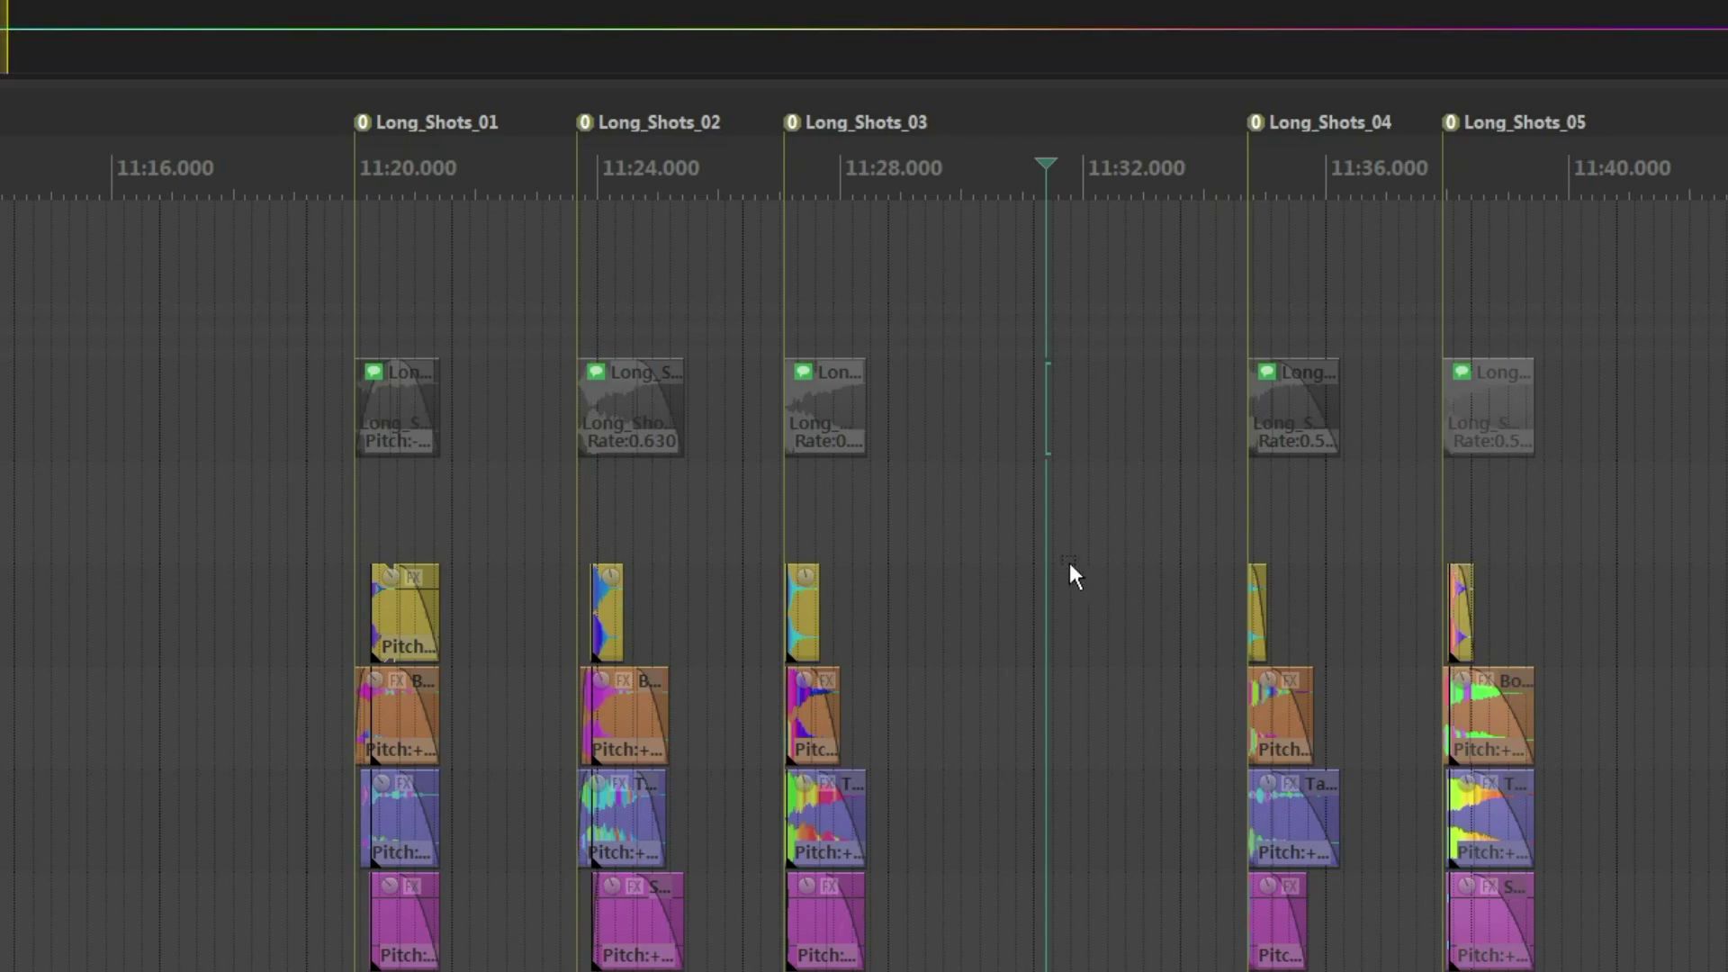
pyautogui.click(844, 434)
pyautogui.moveTo(845, 434); pyautogui.dragTo(1056, 440)
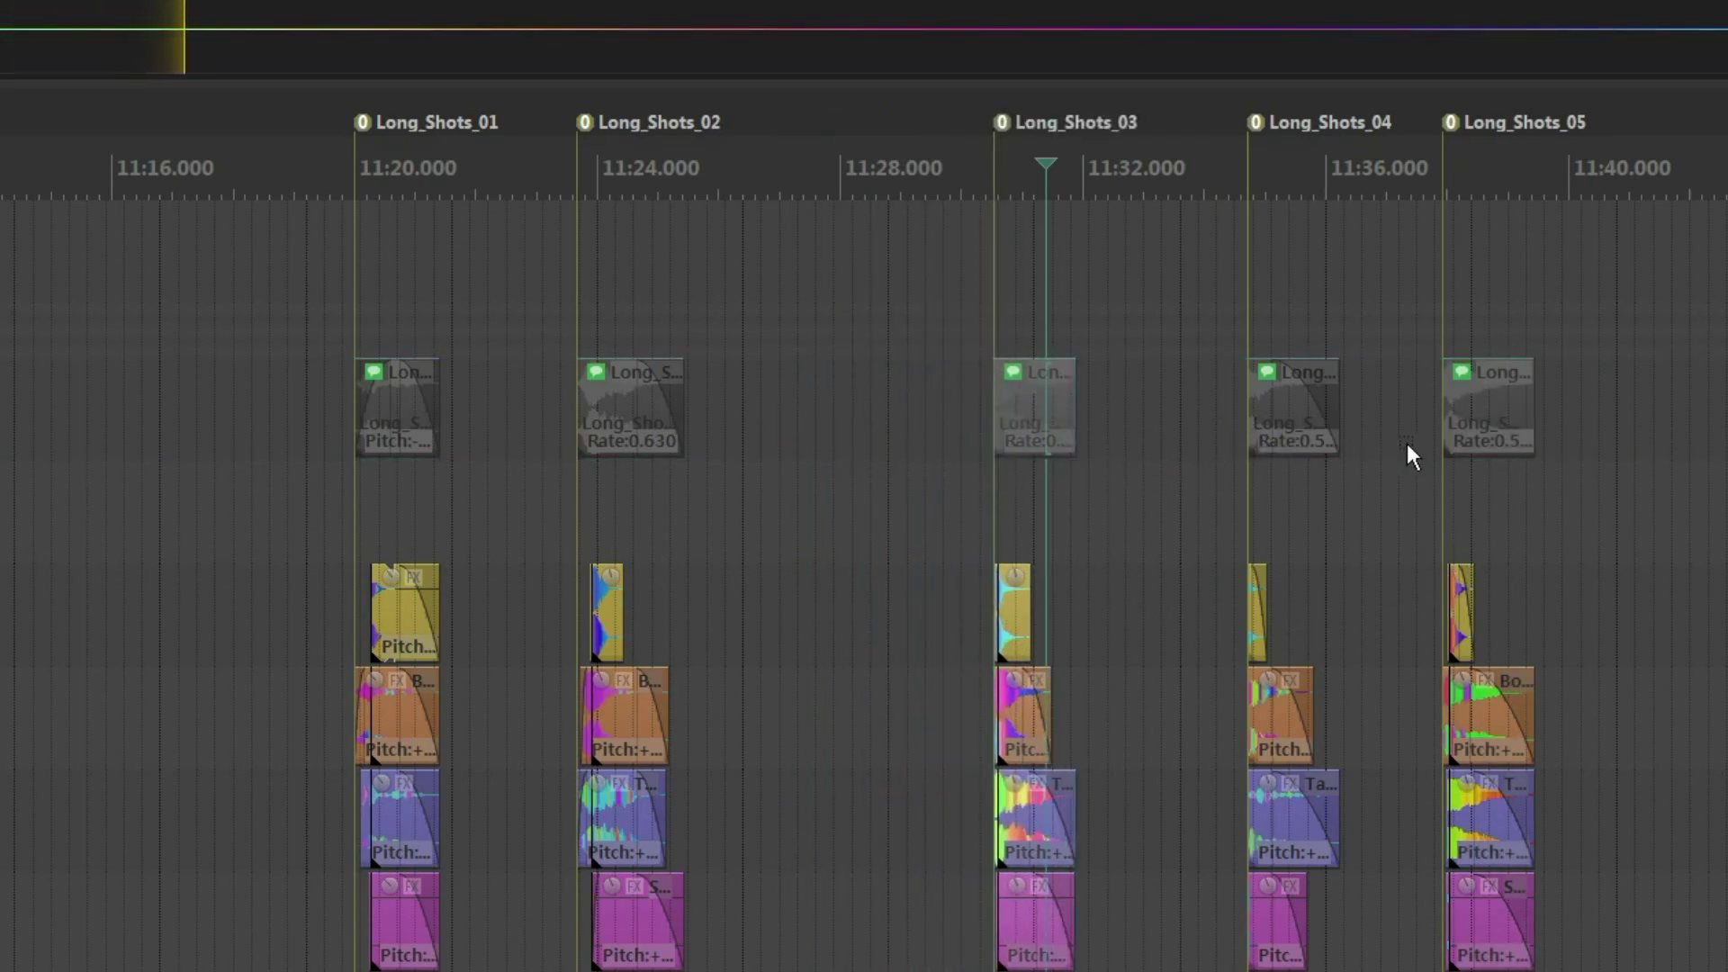
pyautogui.moveTo(1300, 451); pyautogui.dragTo(845, 451)
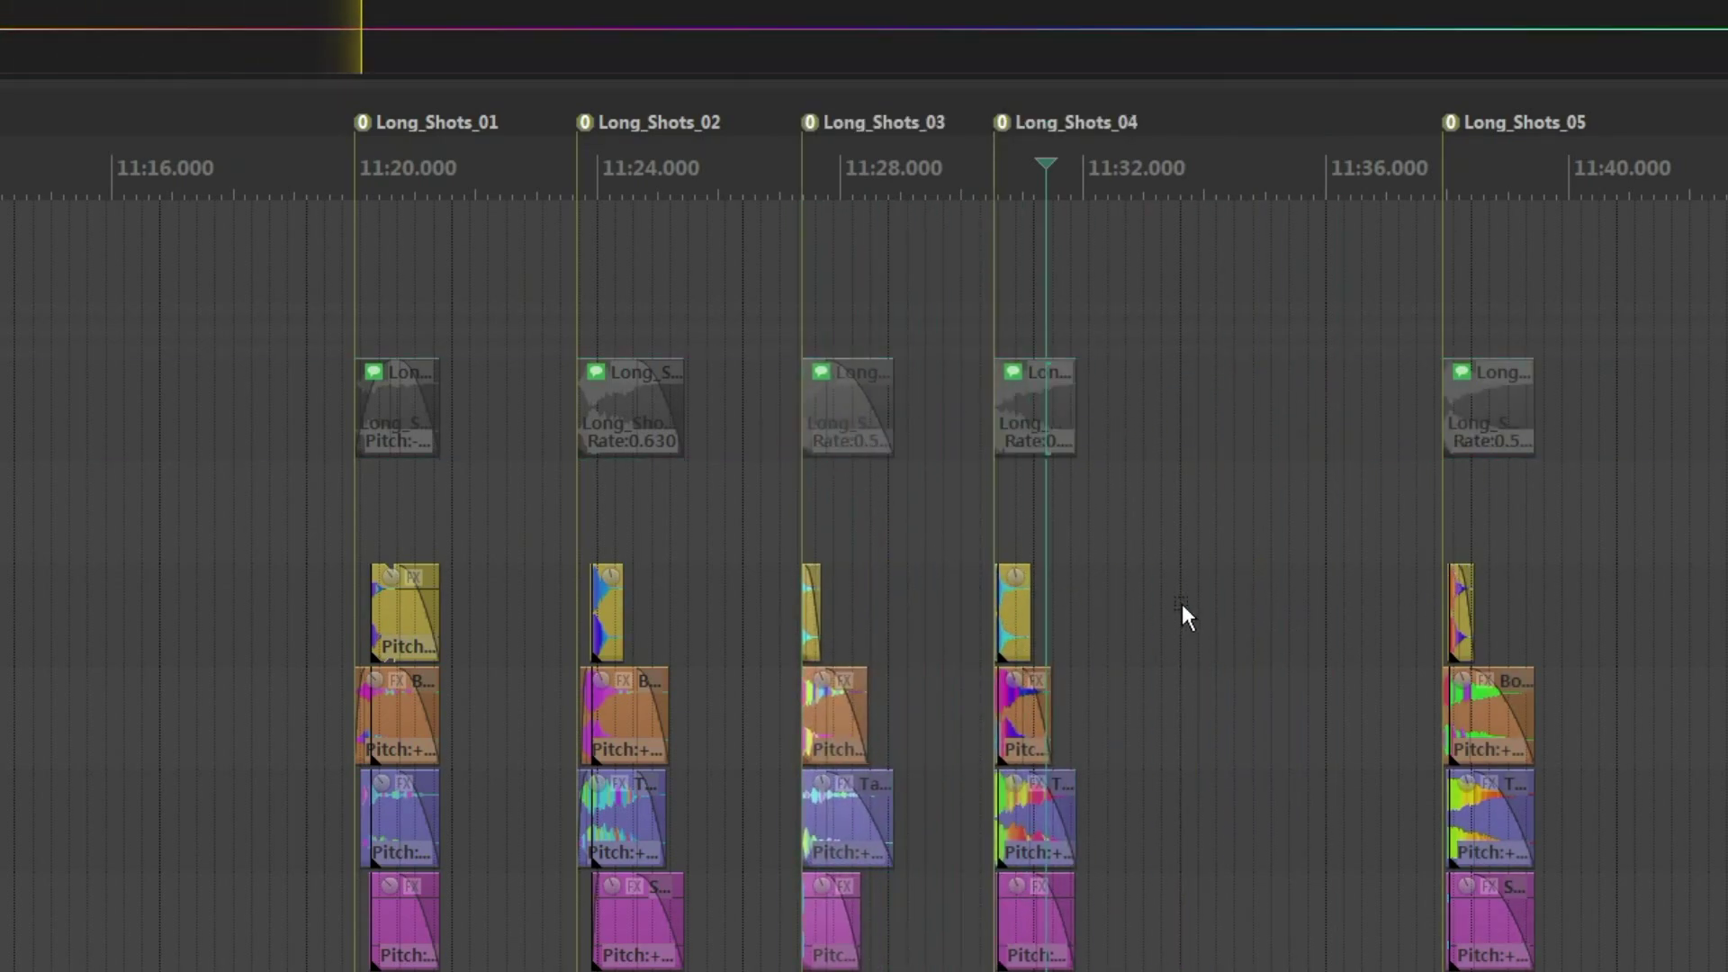
pyautogui.moveTo(1487, 446); pyautogui.dragTo(1304, 432)
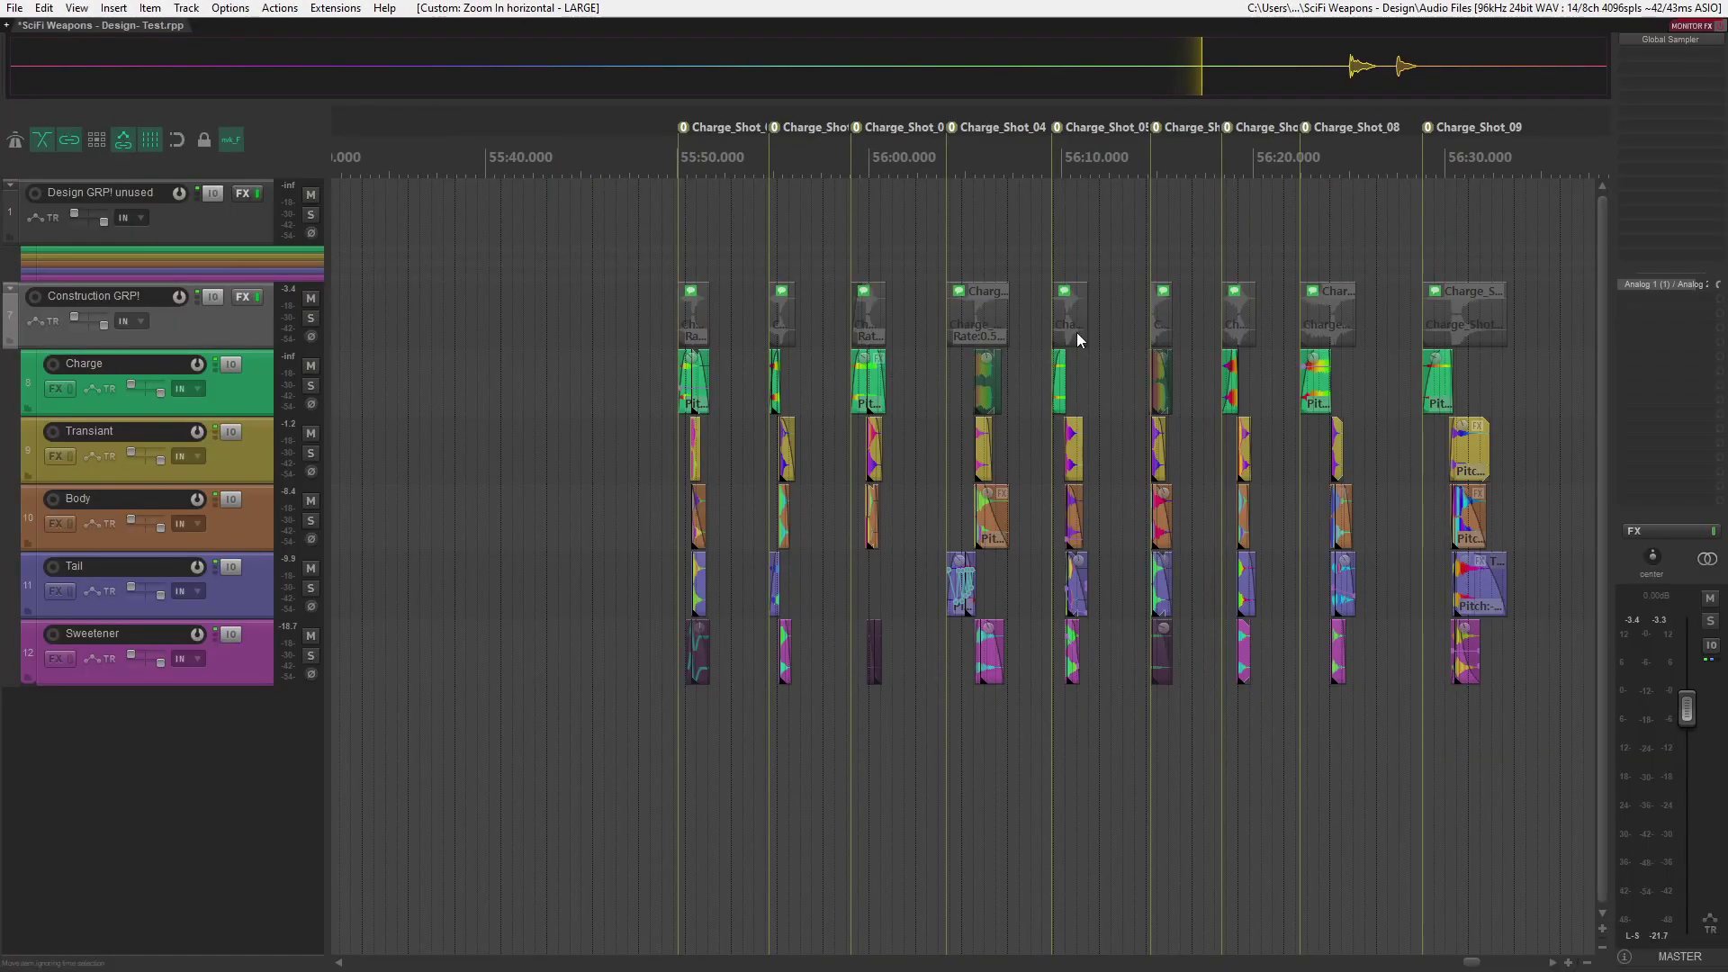
# - Open the Render SMART dialog for the named short, long, charge and small laser variations
pyautogui.press('=')
pyautogui.press('-')
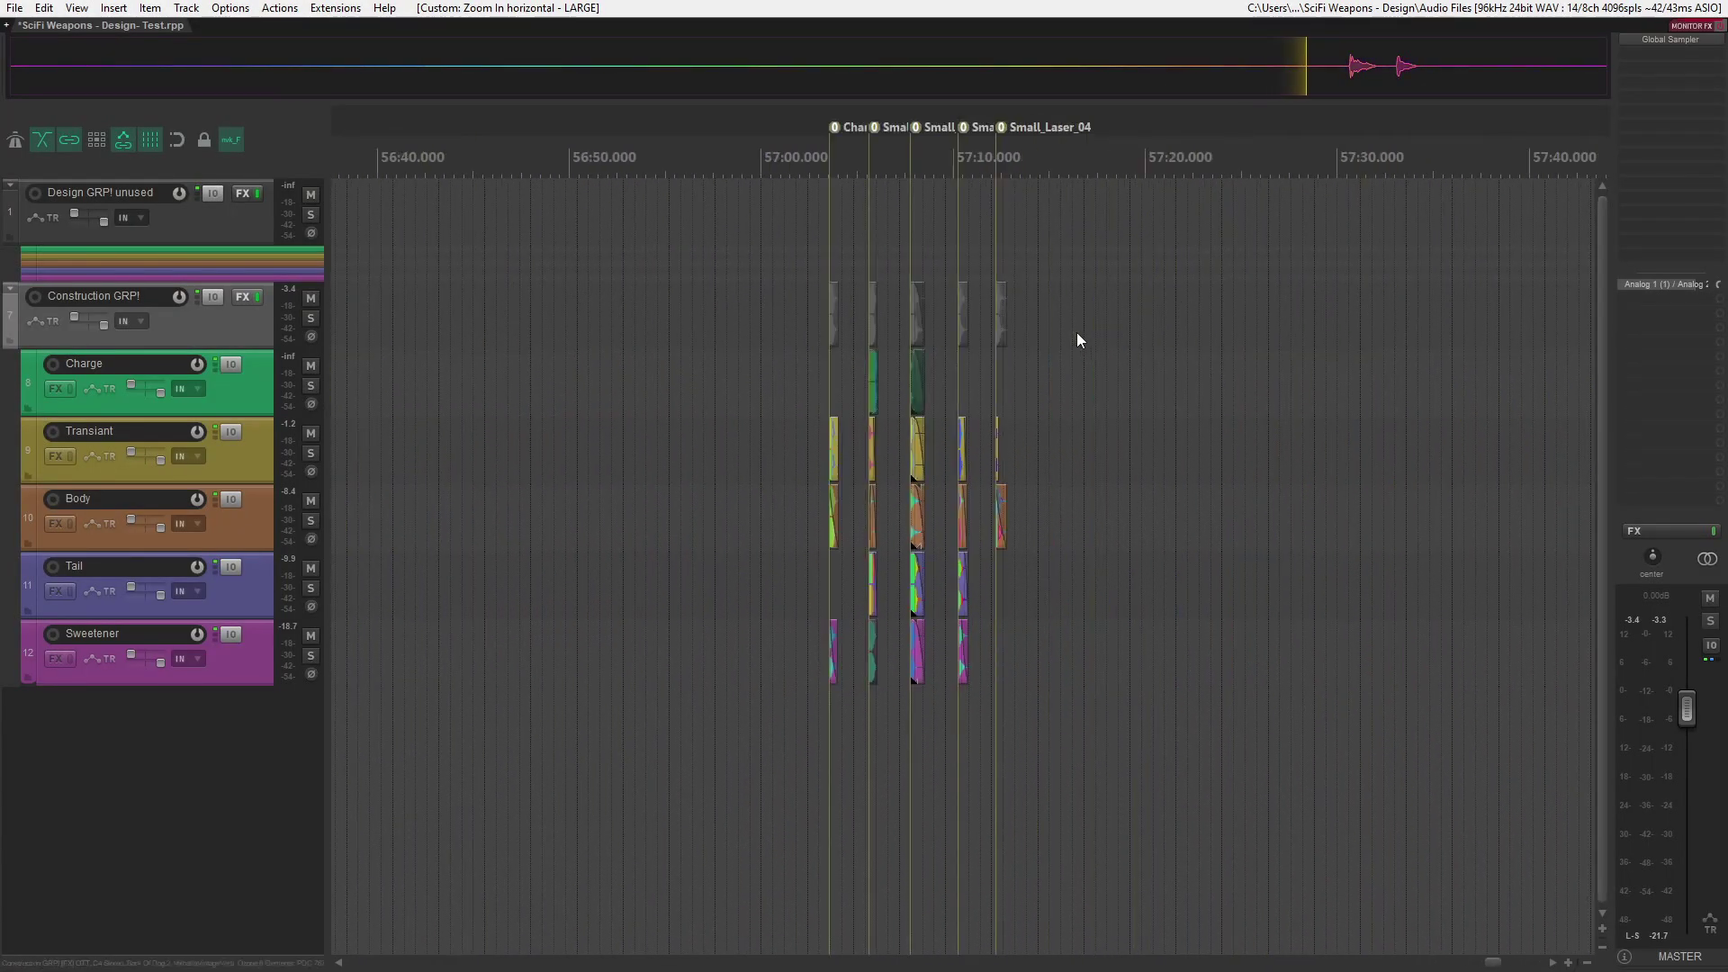
pyautogui.hscroll(2, 1080, 341)
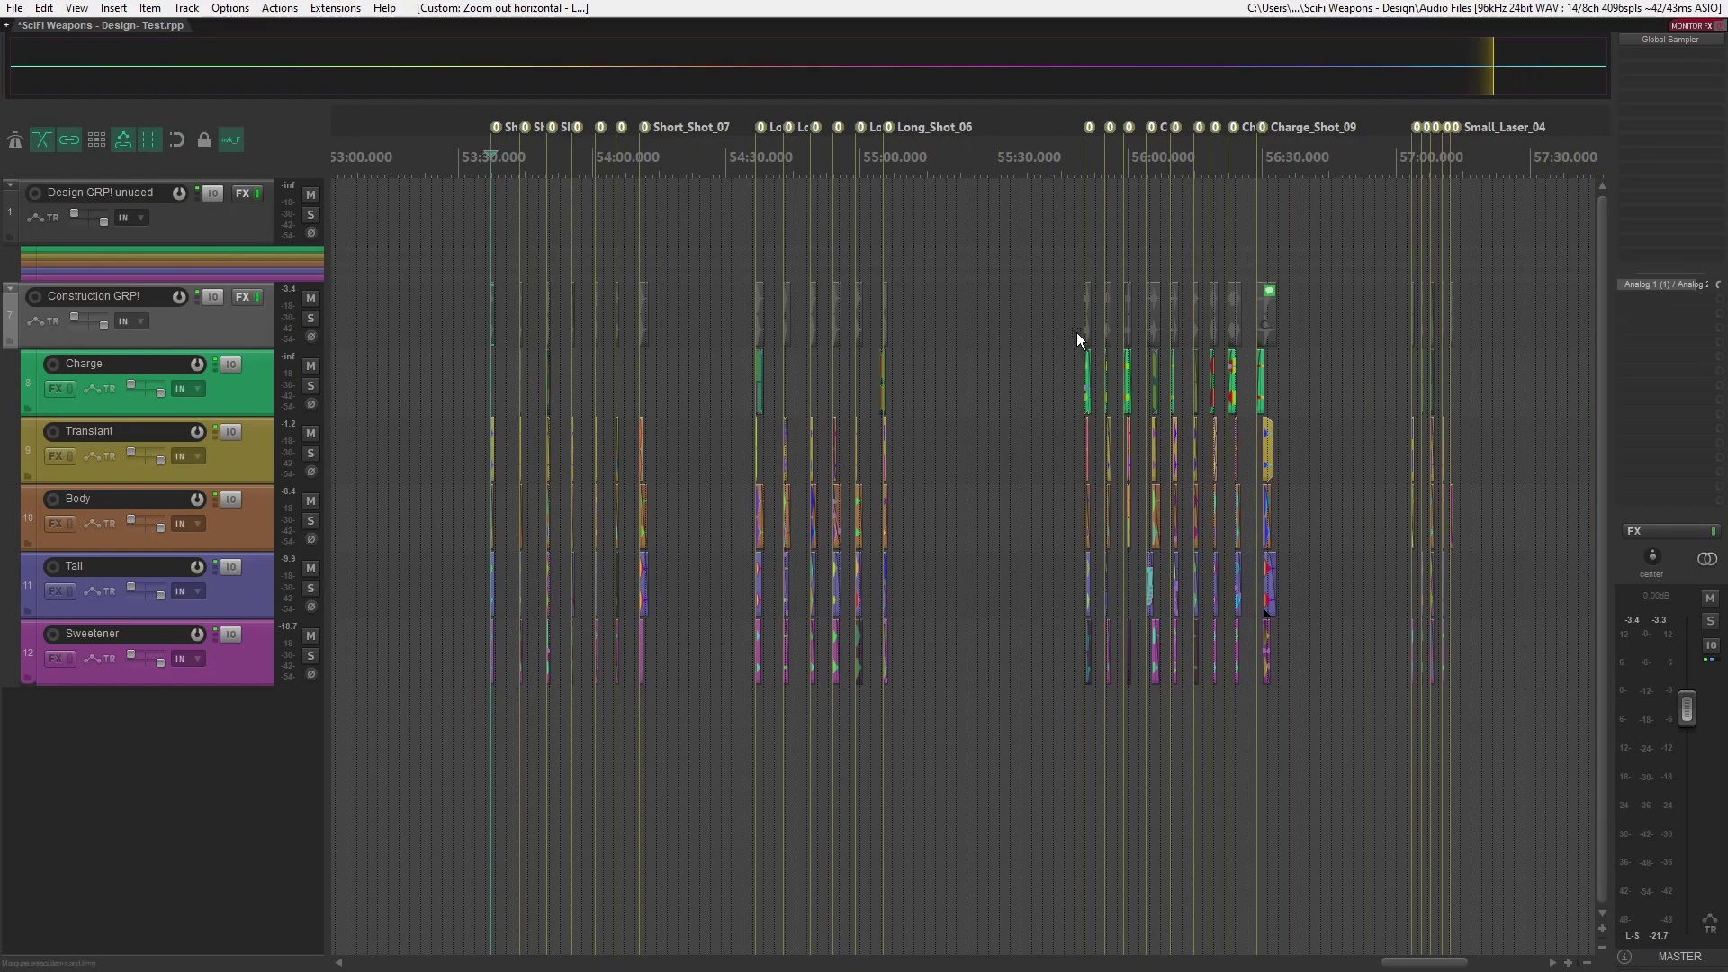
pyautogui.hotkey('ctrl', 'alt', 'r')
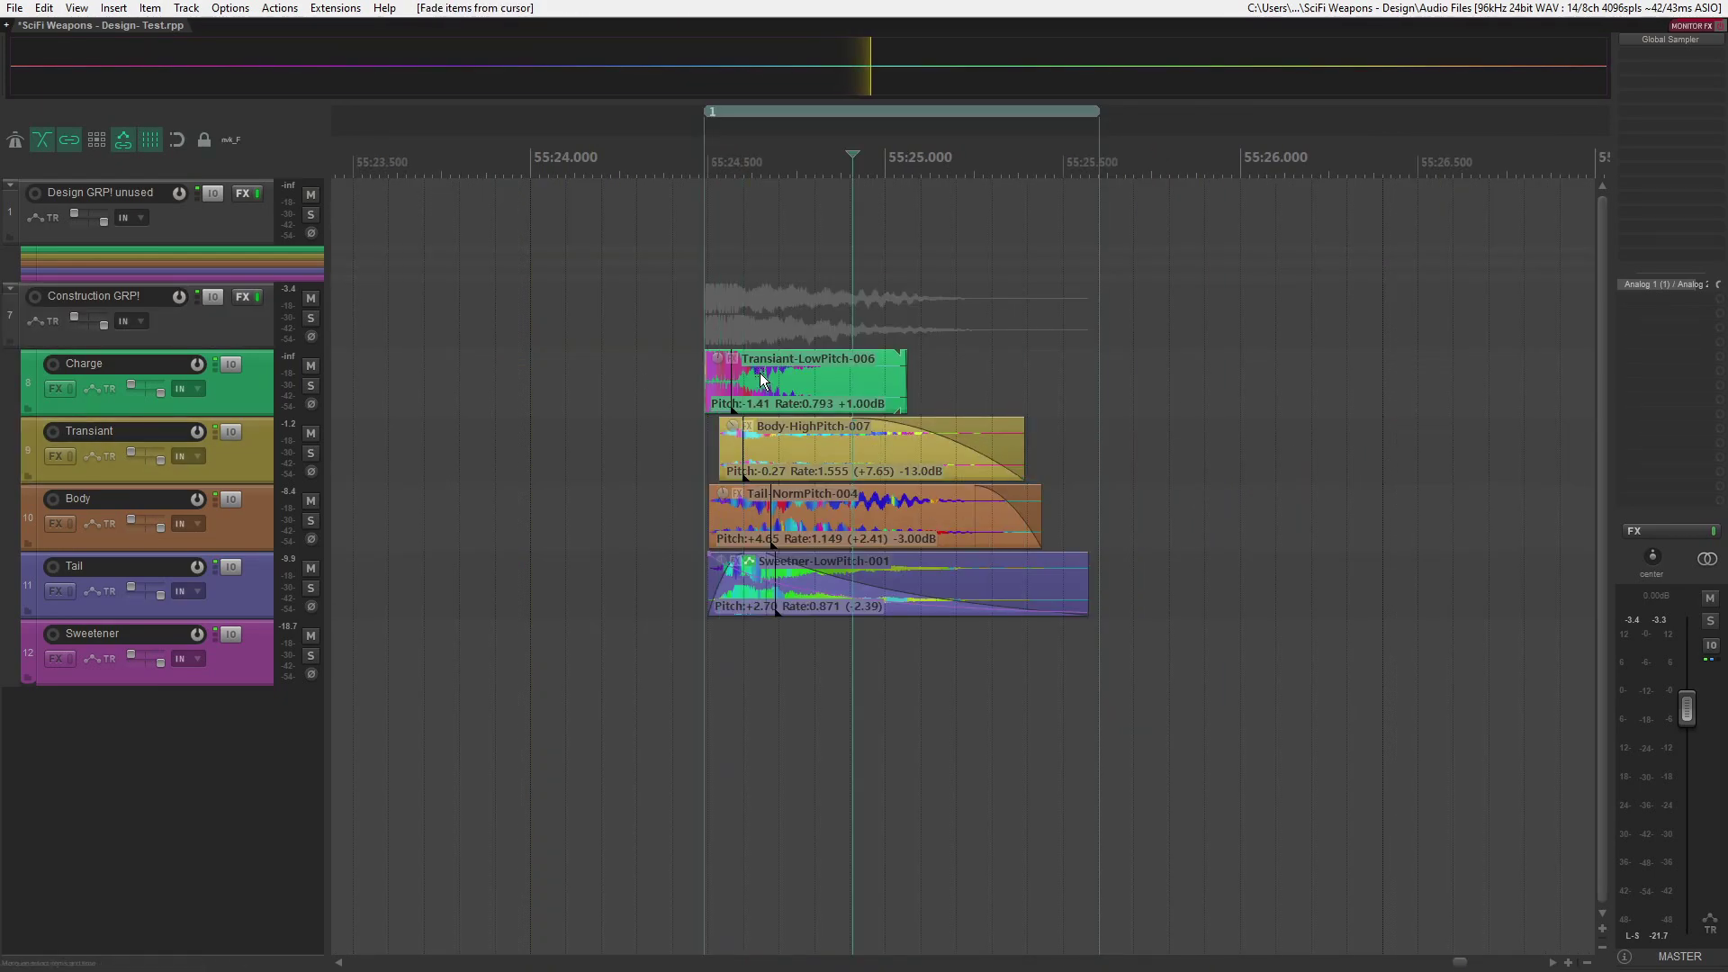
# - Trim and fade in the layers of the shot near 55:24.5, and tighten both edges of its region
pyautogui.press('a')
pyautogui.press('d')
pyautogui.moveTo(709, 515); pyautogui.dragTo(749, 555)
pyautogui.moveTo(705, 113); pyautogui.dragTo(720, 113)
pyautogui.moveTo(1099, 113); pyautogui.dragTo(1089, 113)
# - Move the four layers about one second later and refit region 1 around them, from about 55:25.6 to 55:26.5
pyautogui.moveTo(801, 315)
pyautogui.mouseDown()
pyautogui.moveTo(936, 595)
pyautogui.moveTo(1224, 598)
pyautogui.mouseUp()
pyautogui.moveTo(1026, 116); pyautogui.dragTo(1433, 120)
pyautogui.hotkey('ctrl', 'z')
pyautogui.moveTo(719, 115); pyautogui.dragTo(1082, 161)
# - Trim the starts of the moved layers and fade them in up to the cursor
pyautogui.press('a')
pyautogui.press('d')
pyautogui.press('a')
pyautogui.press('d')
pyautogui.press('d')
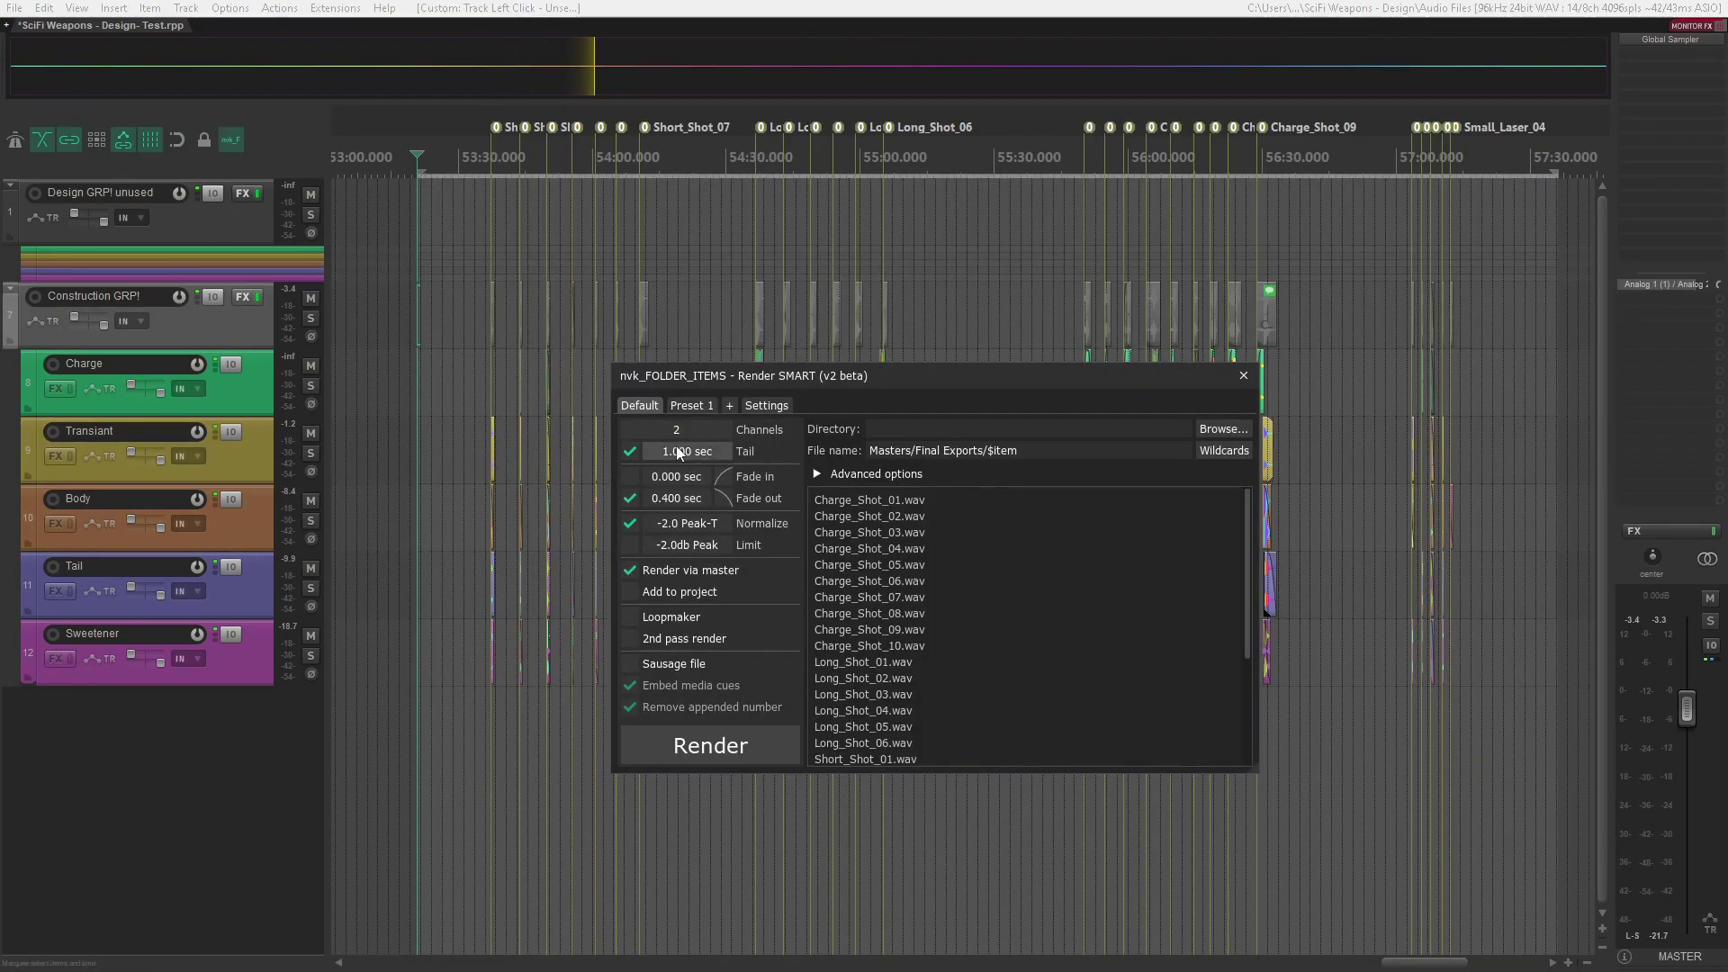
# - Set the render tail to 1.2 sec and render all named variations as separate files into Masters/Final Exports
pyautogui.doubleClick(679, 451)
pyautogui.write('1.2')
pyautogui.press('Return')
pyautogui.scroll(1, 675, 501)
pyautogui.scroll(5, 691, 526)
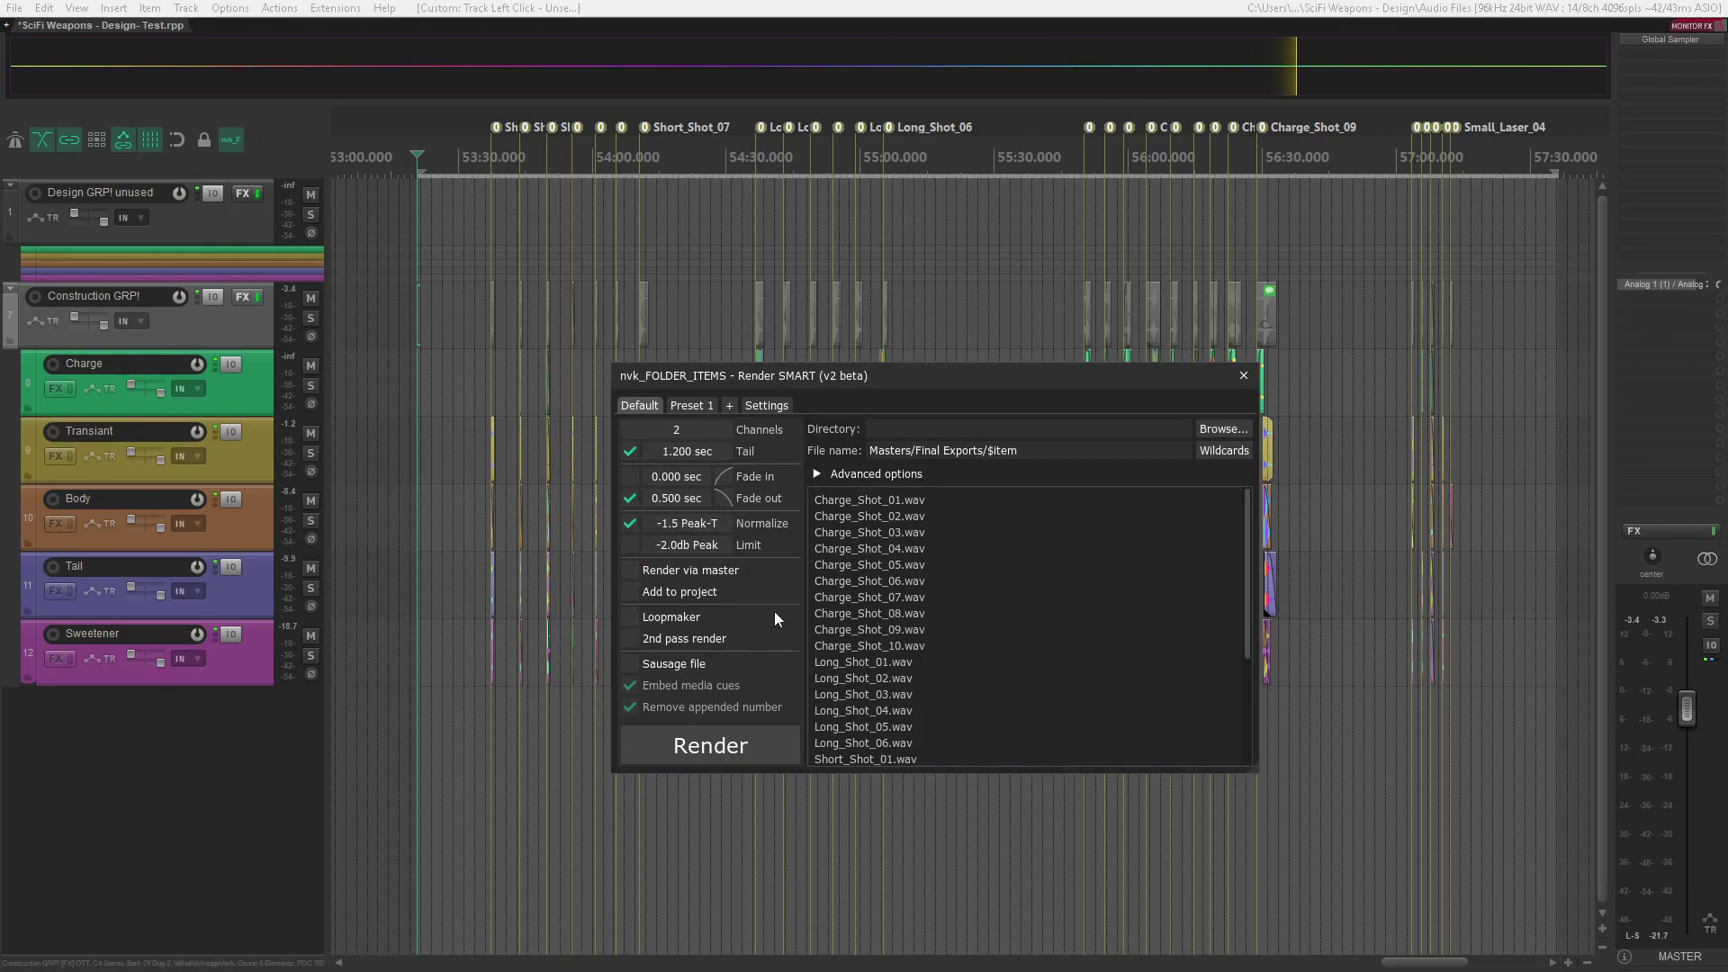
pyautogui.click(740, 749)
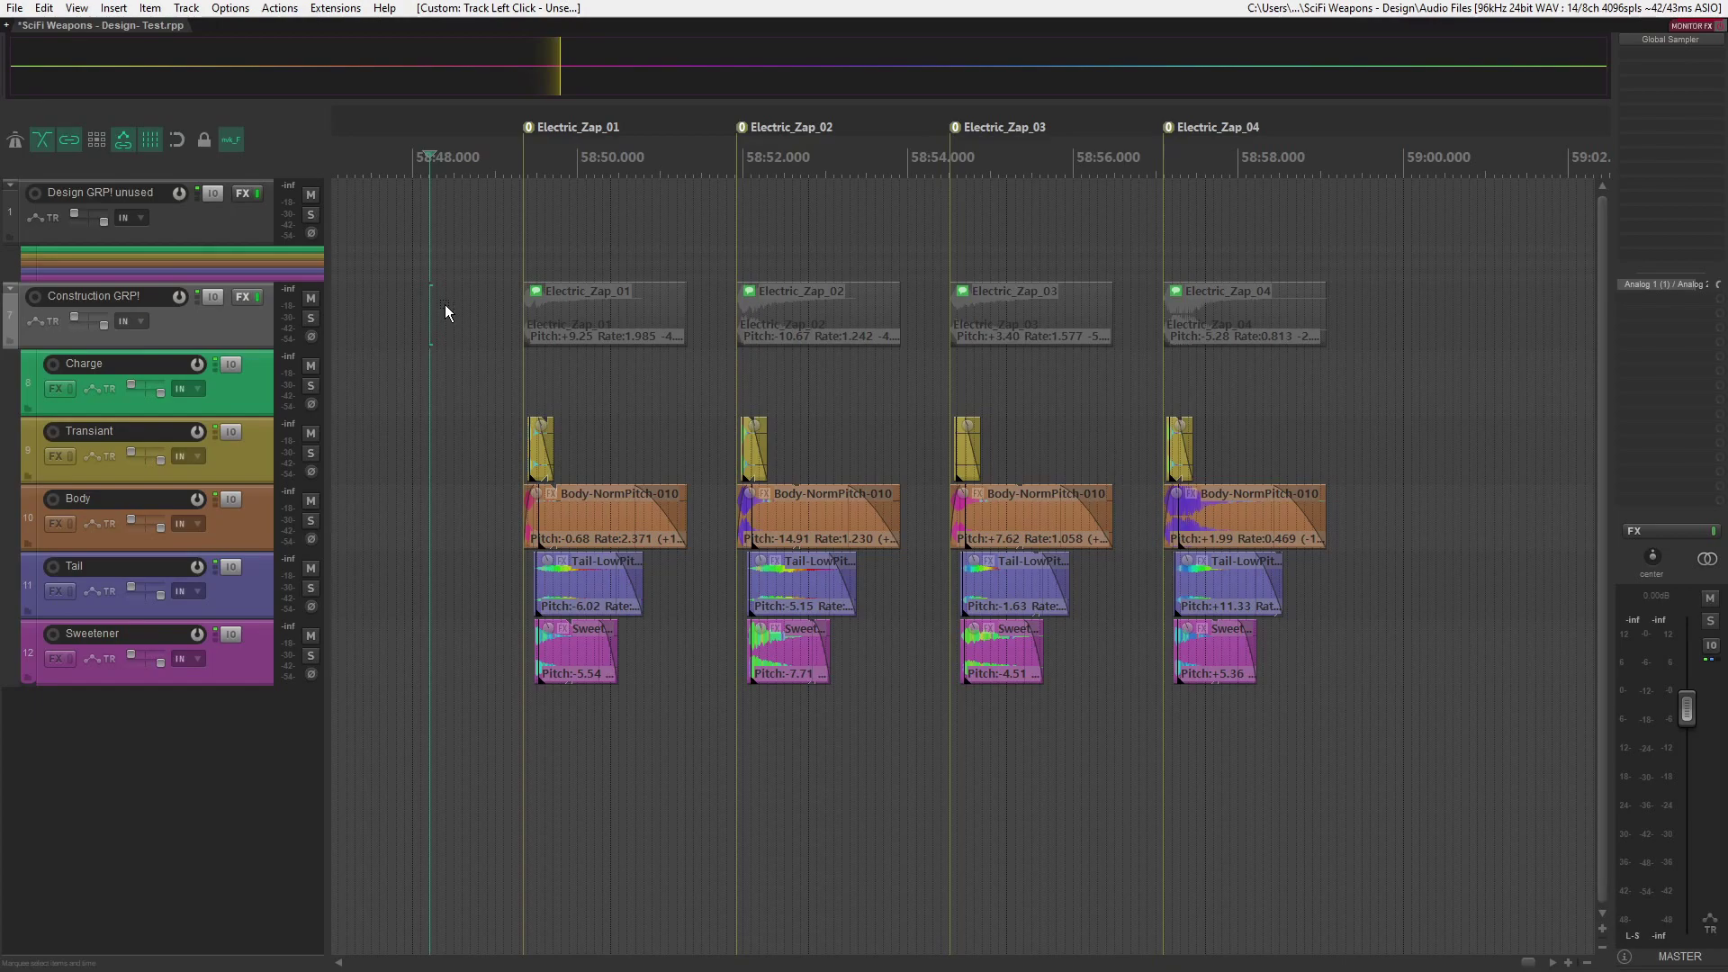
# - Render the four Electric_Zap variations into a single sausage file with embedded media cues and the appended number removed
pyautogui.moveTo(444, 305); pyautogui.dragTo(1391, 312)
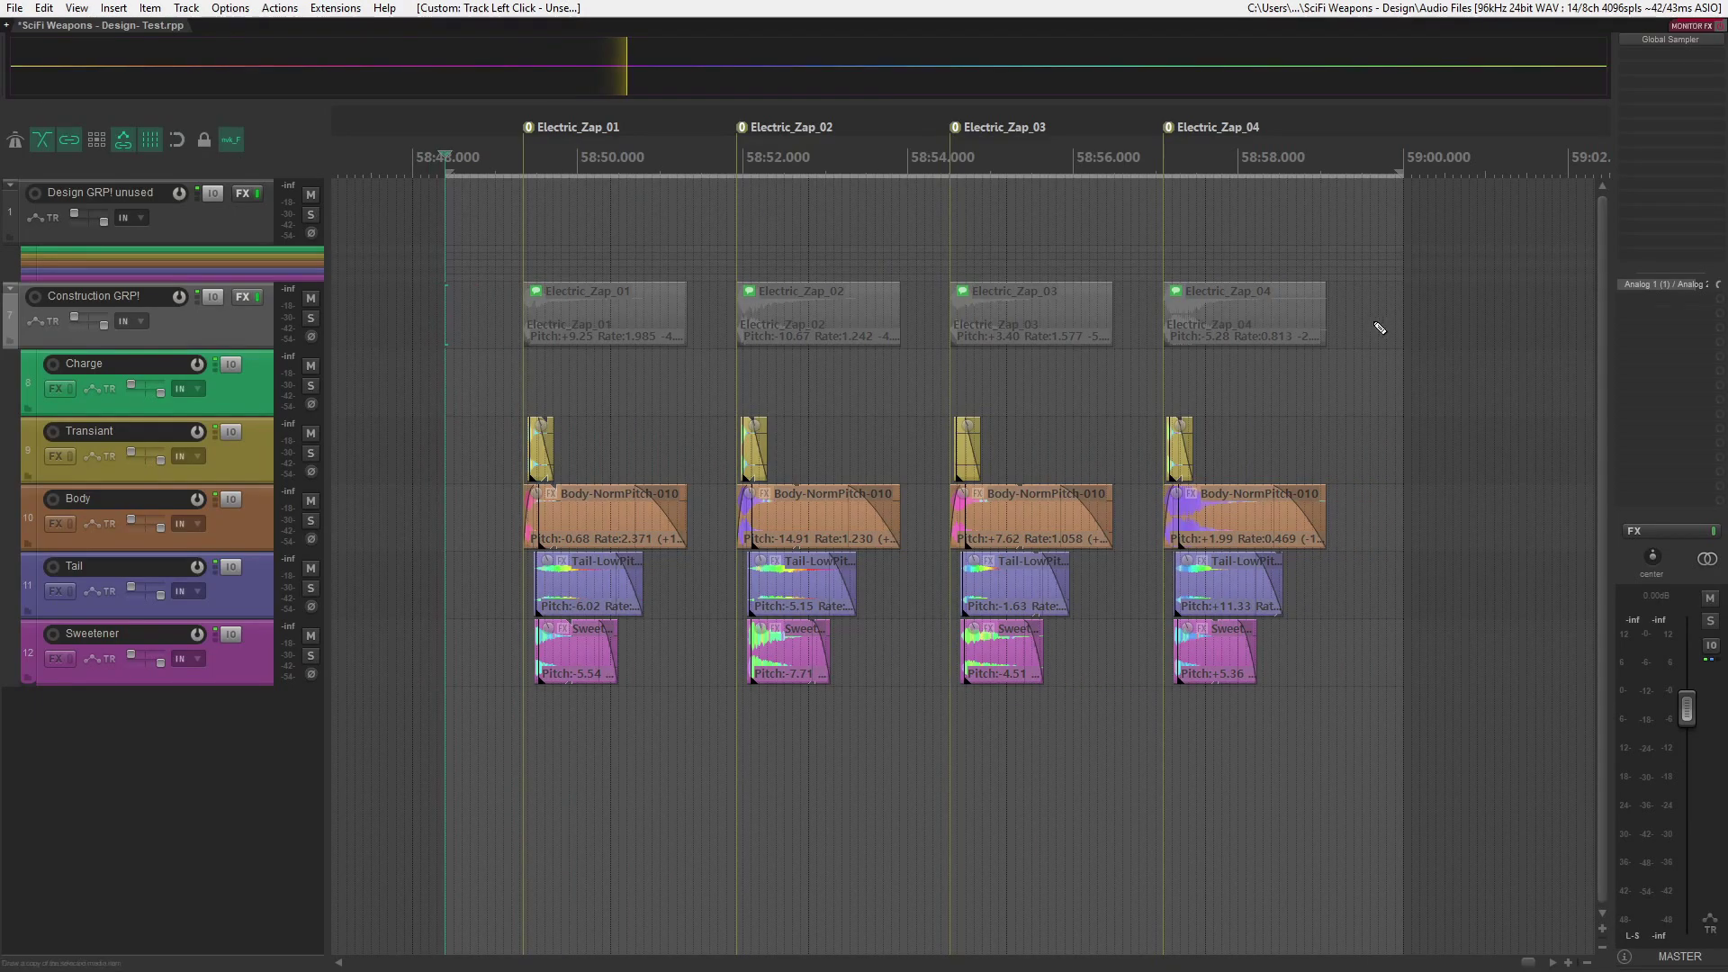
pyautogui.hotkey('ctrl', 'alt', 'r')
pyautogui.click(631, 665)
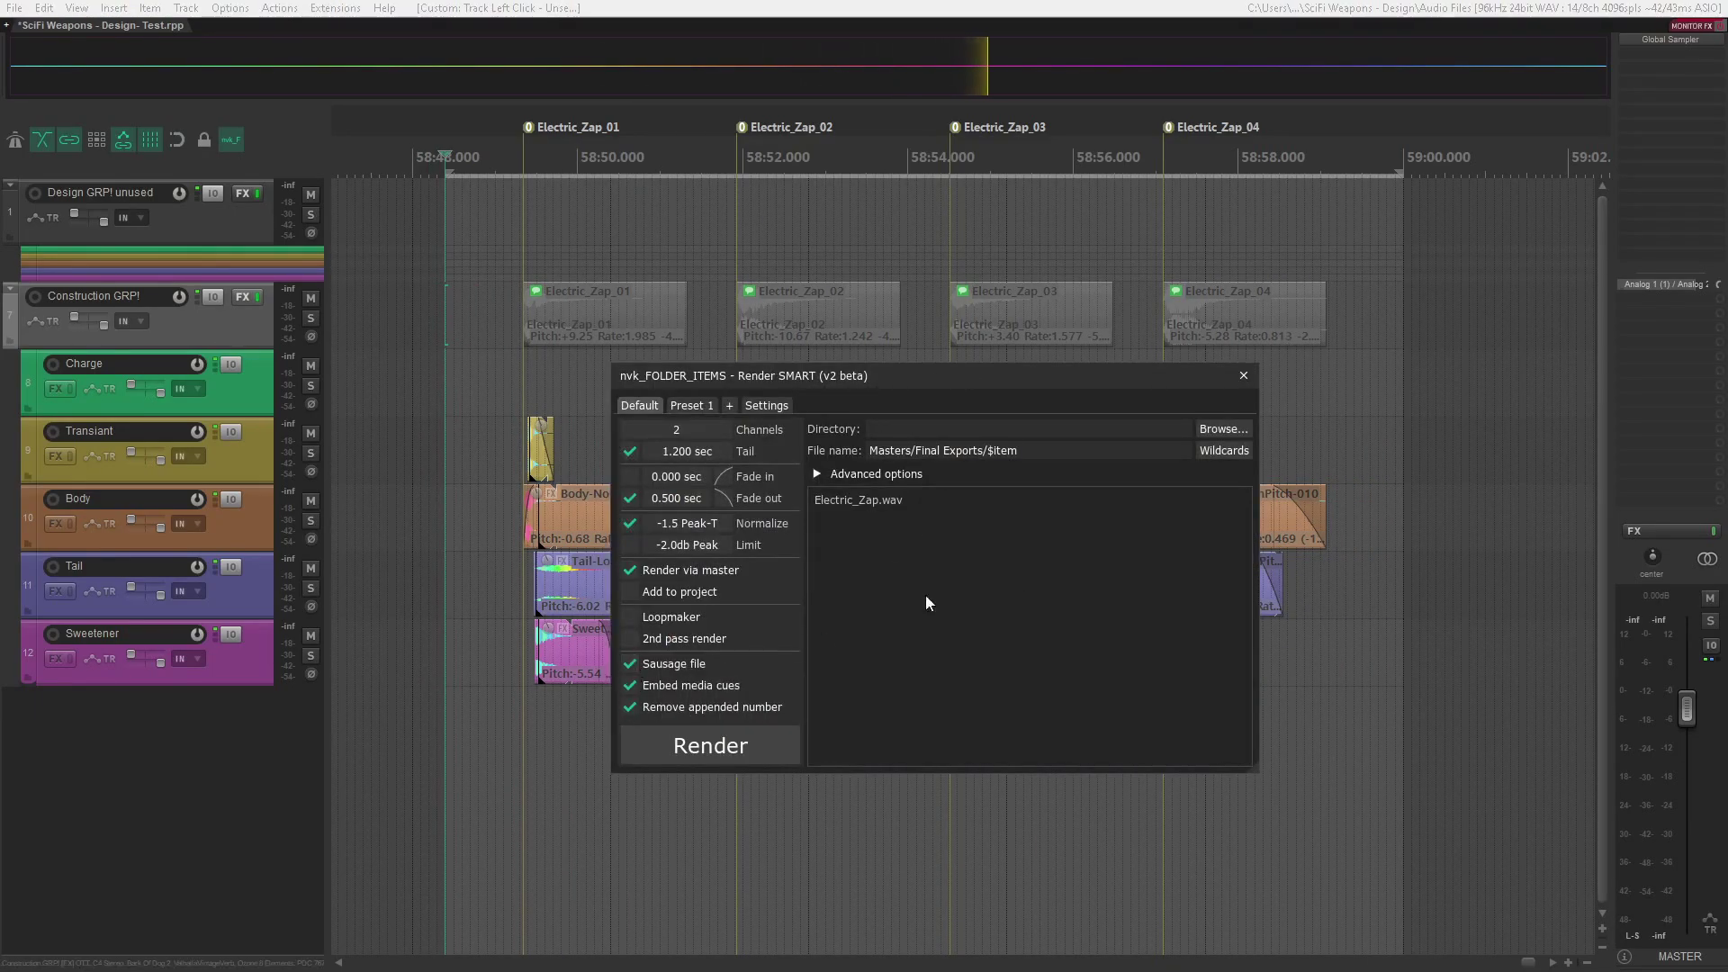
pyautogui.click(748, 736)
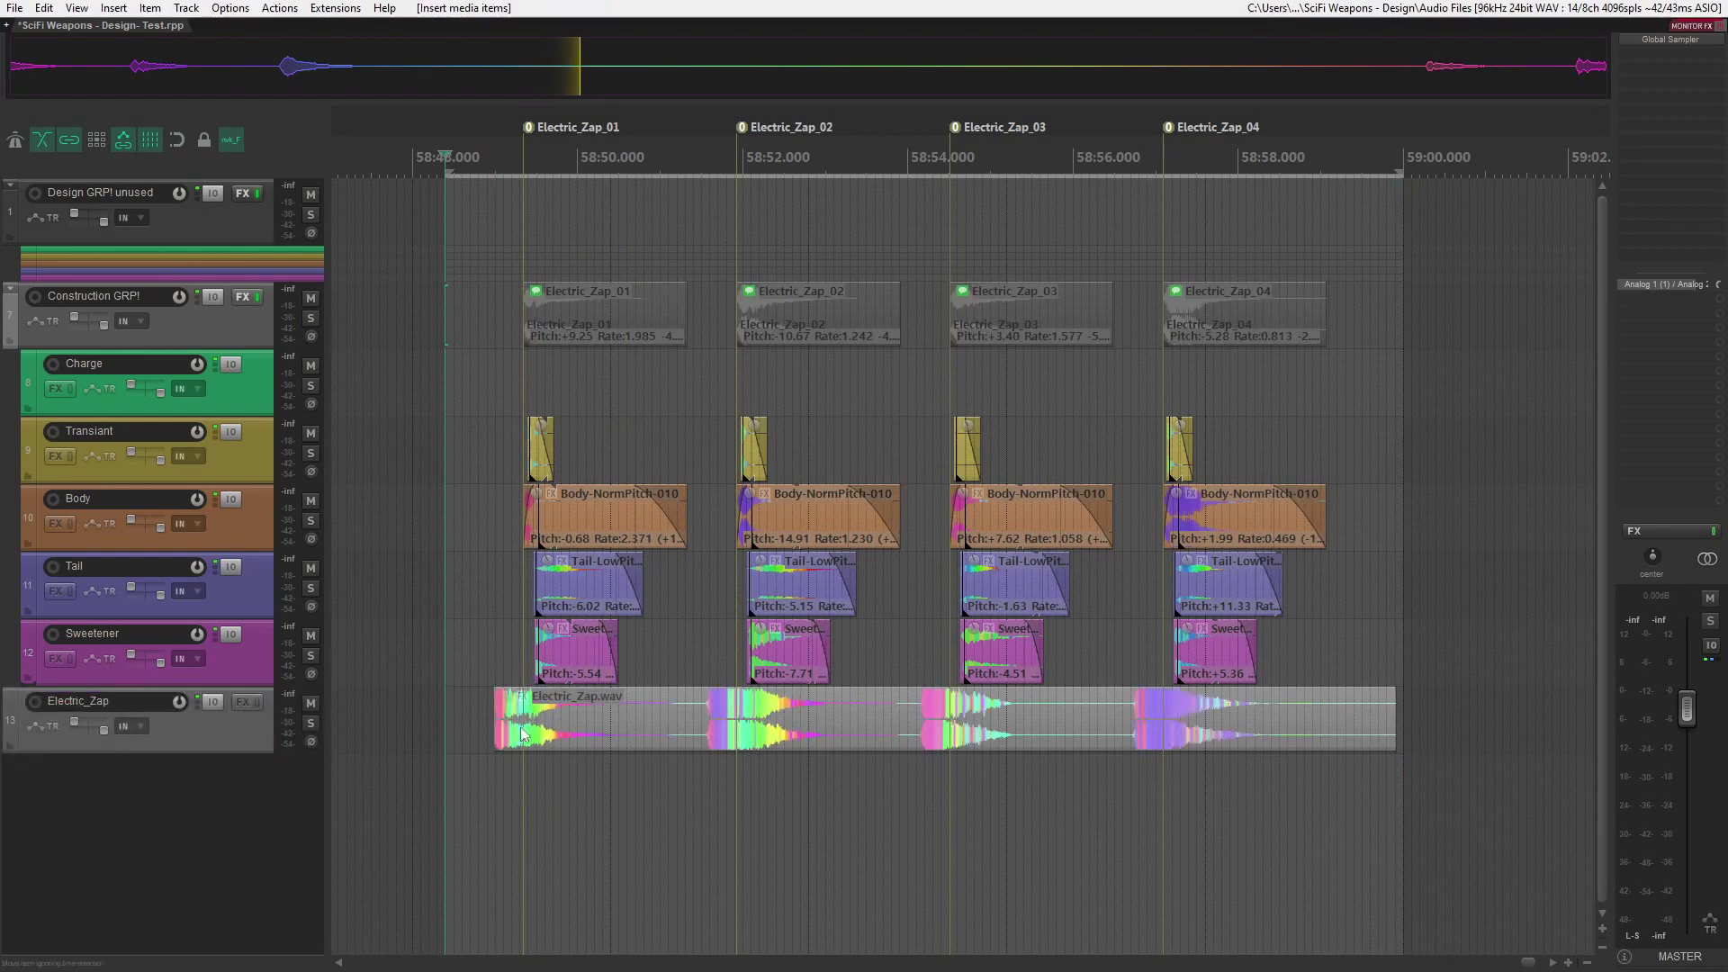
pyautogui.moveTo(666, 733); pyautogui.dragTo(704, 733)
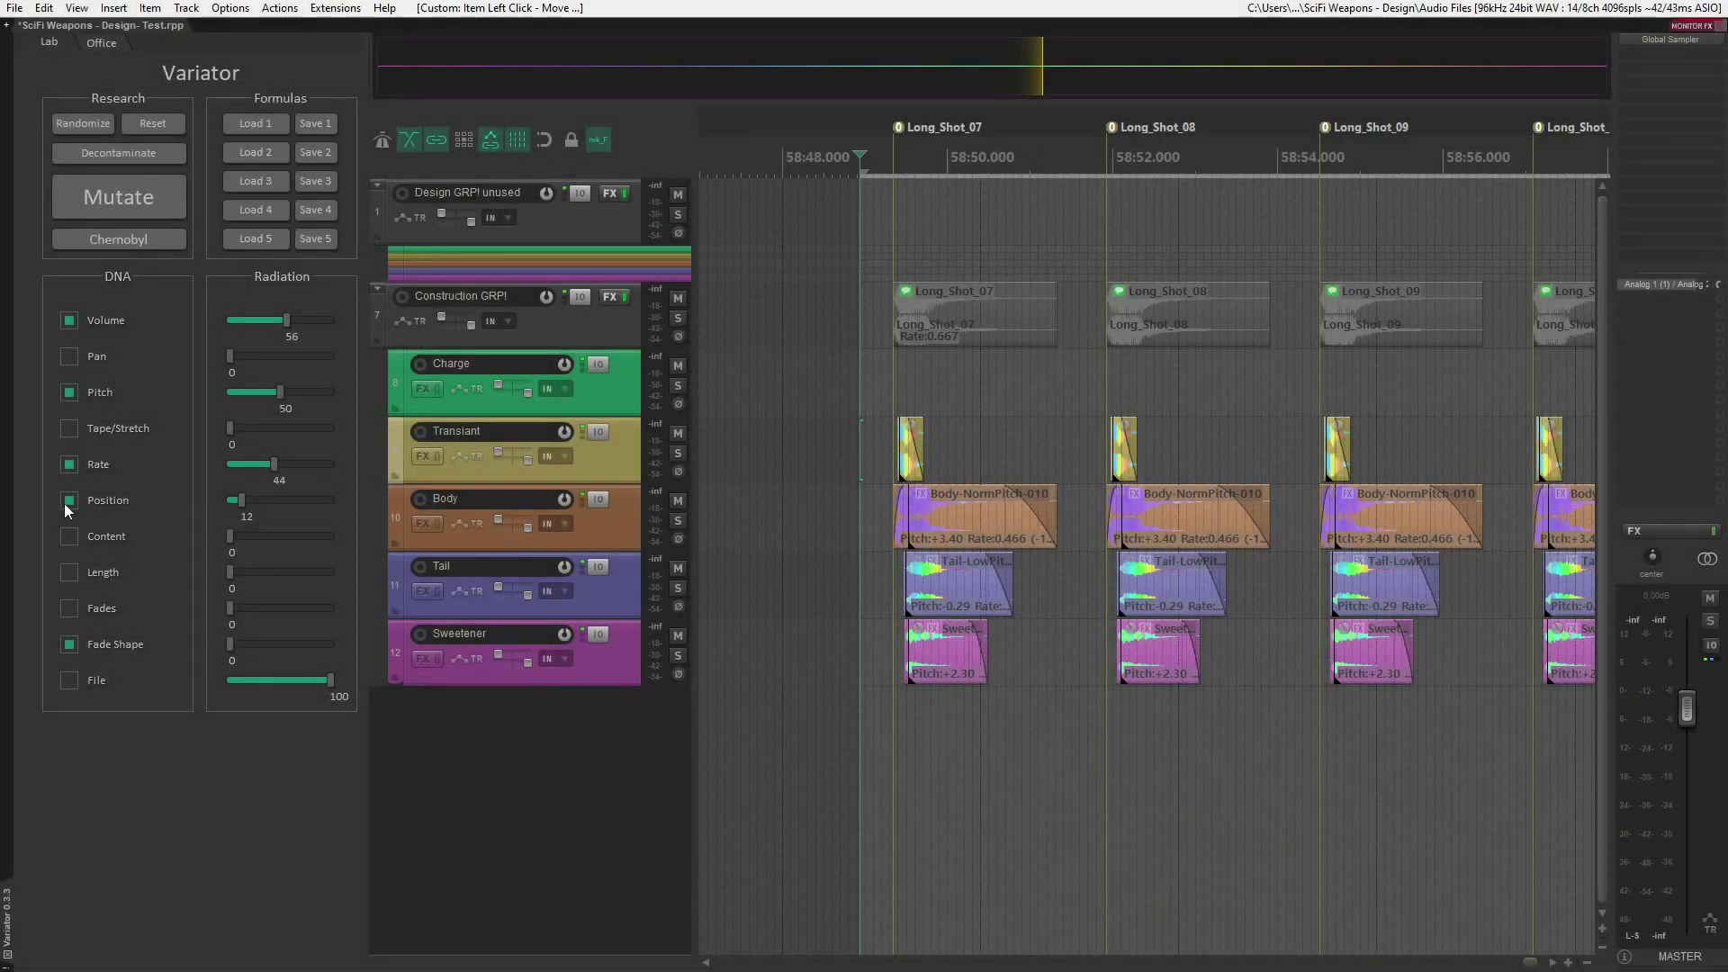
# - Mutate the Long_Shot variations from 07 onward with the Position parameter excluded
pyautogui.click(138, 196)
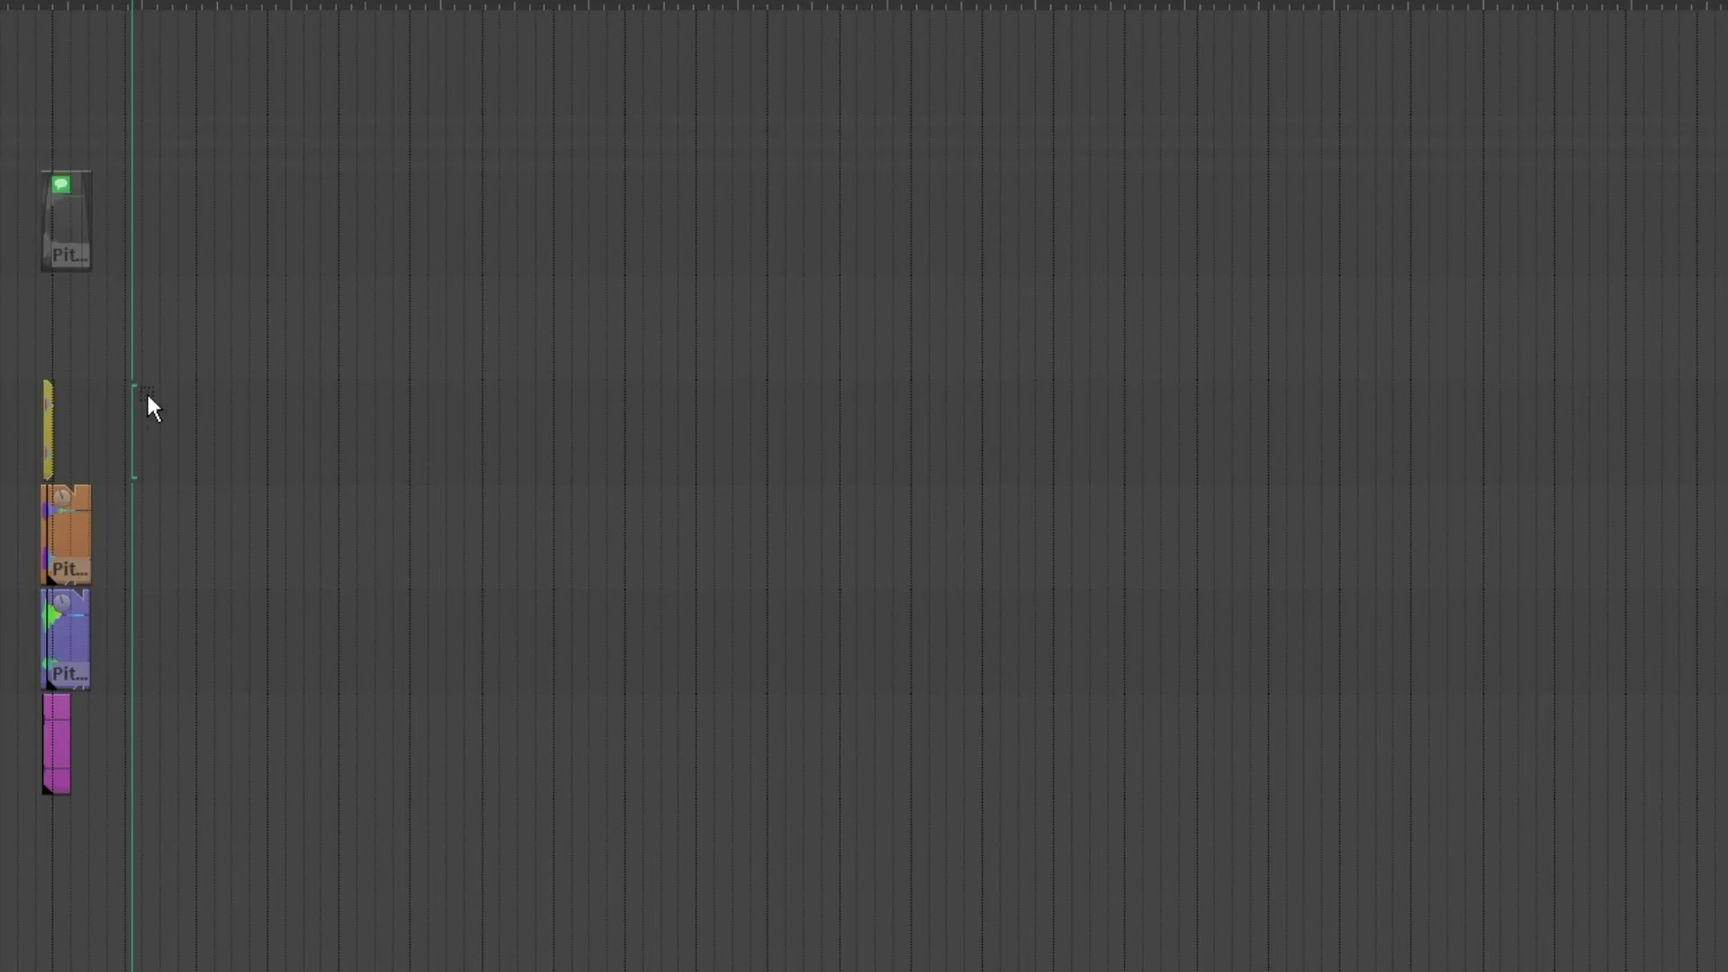
# - Duplicate the layered item stack into a row of twelve evenly spaced copies, and mutate all of them
pyautogui.moveTo(149, 396); pyautogui.dragTo(18, 765)
pyautogui.hotkey('ctrl', 'd')
pyautogui.hotkey('ctrl', 'd')
pyautogui.hotkey('ctrl', 'd')
pyautogui.hotkey('ctrl', 'd')
pyautogui.hotkey('ctrl', 'd')
pyautogui.hotkey('ctrl', 'd')
pyautogui.hotkey('ctrl', 'd')
pyautogui.hotkey('ctrl', 'd')
pyautogui.hotkey('ctrl', 'd')
pyautogui.hotkey('ctrl', 'd')
pyautogui.hotkey('ctrl', 'd')
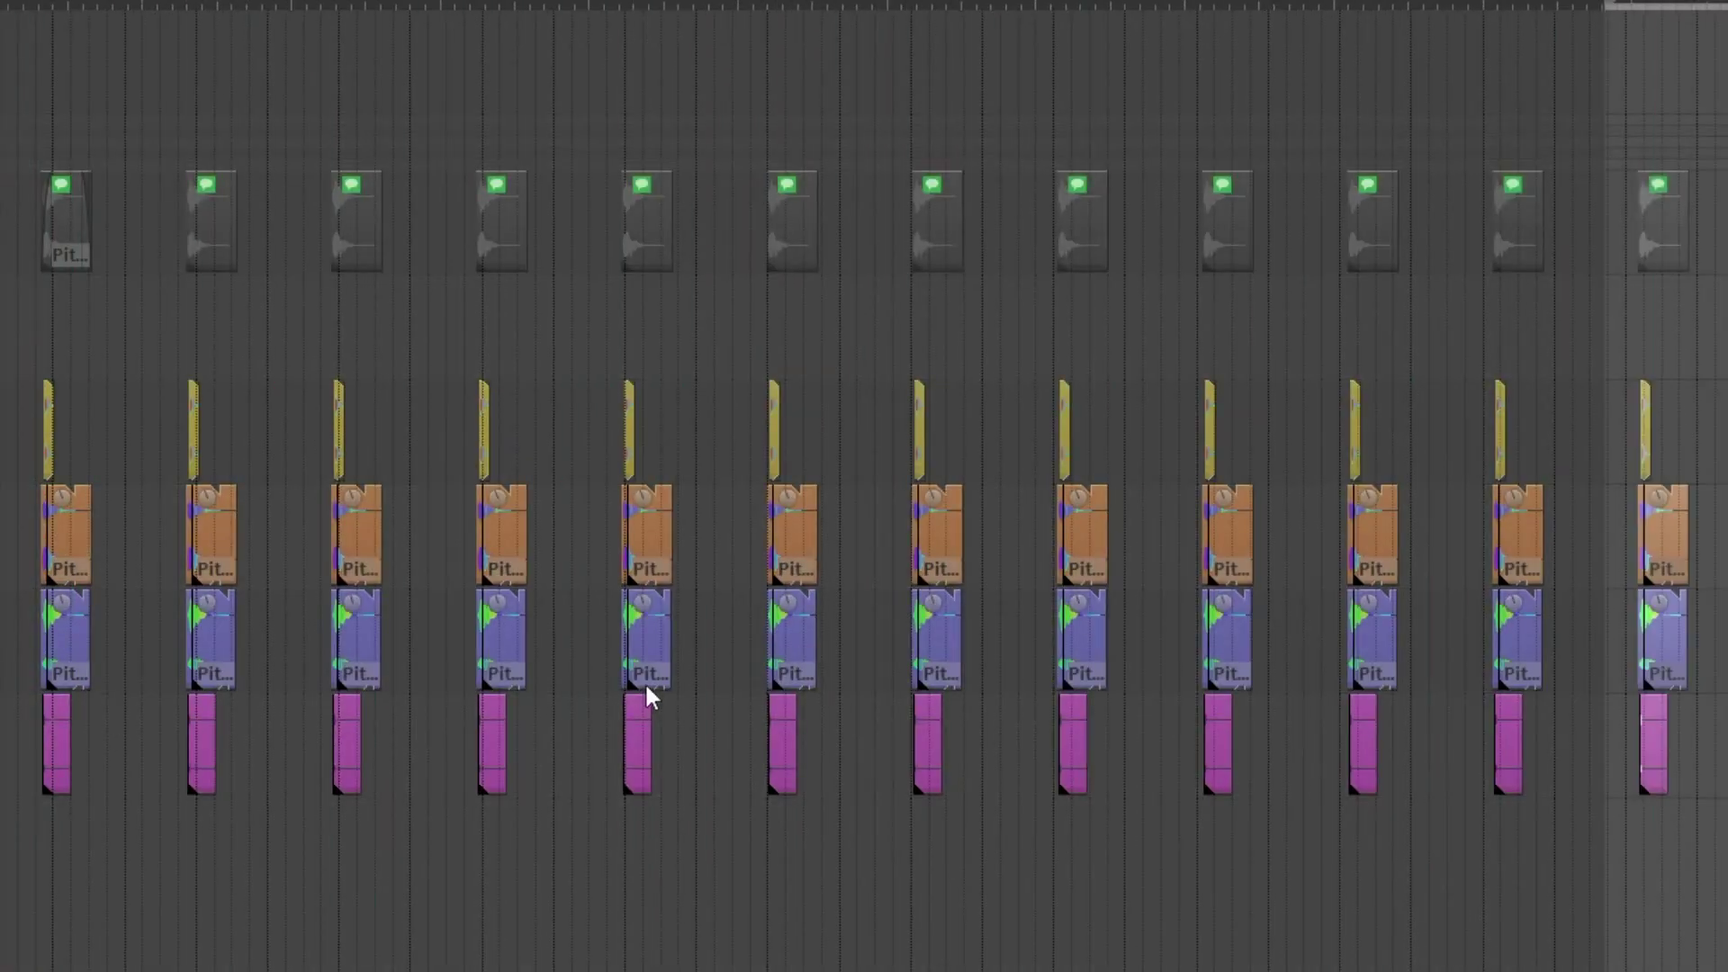
pyautogui.moveTo(36, 378); pyautogui.dragTo(1719, 772)
pyautogui.press('v')
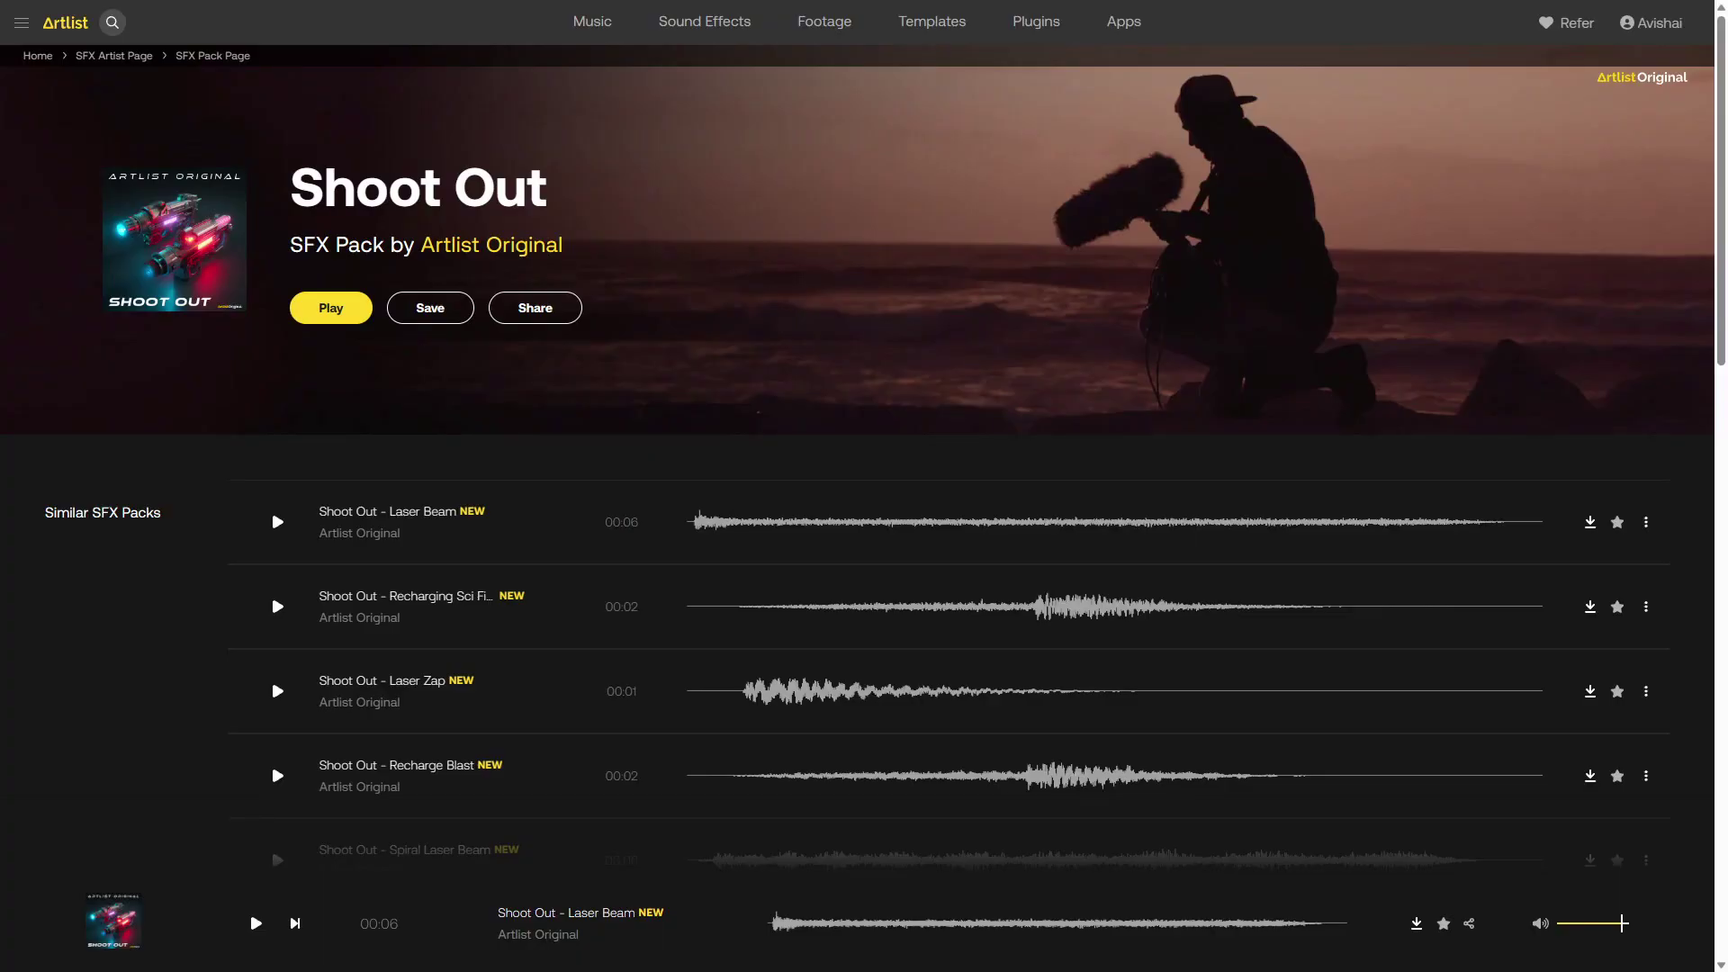
# - Browse the track list of the Shoot Out SFX pack on the Artlist website
pyautogui.scroll(-3, 864, 504)
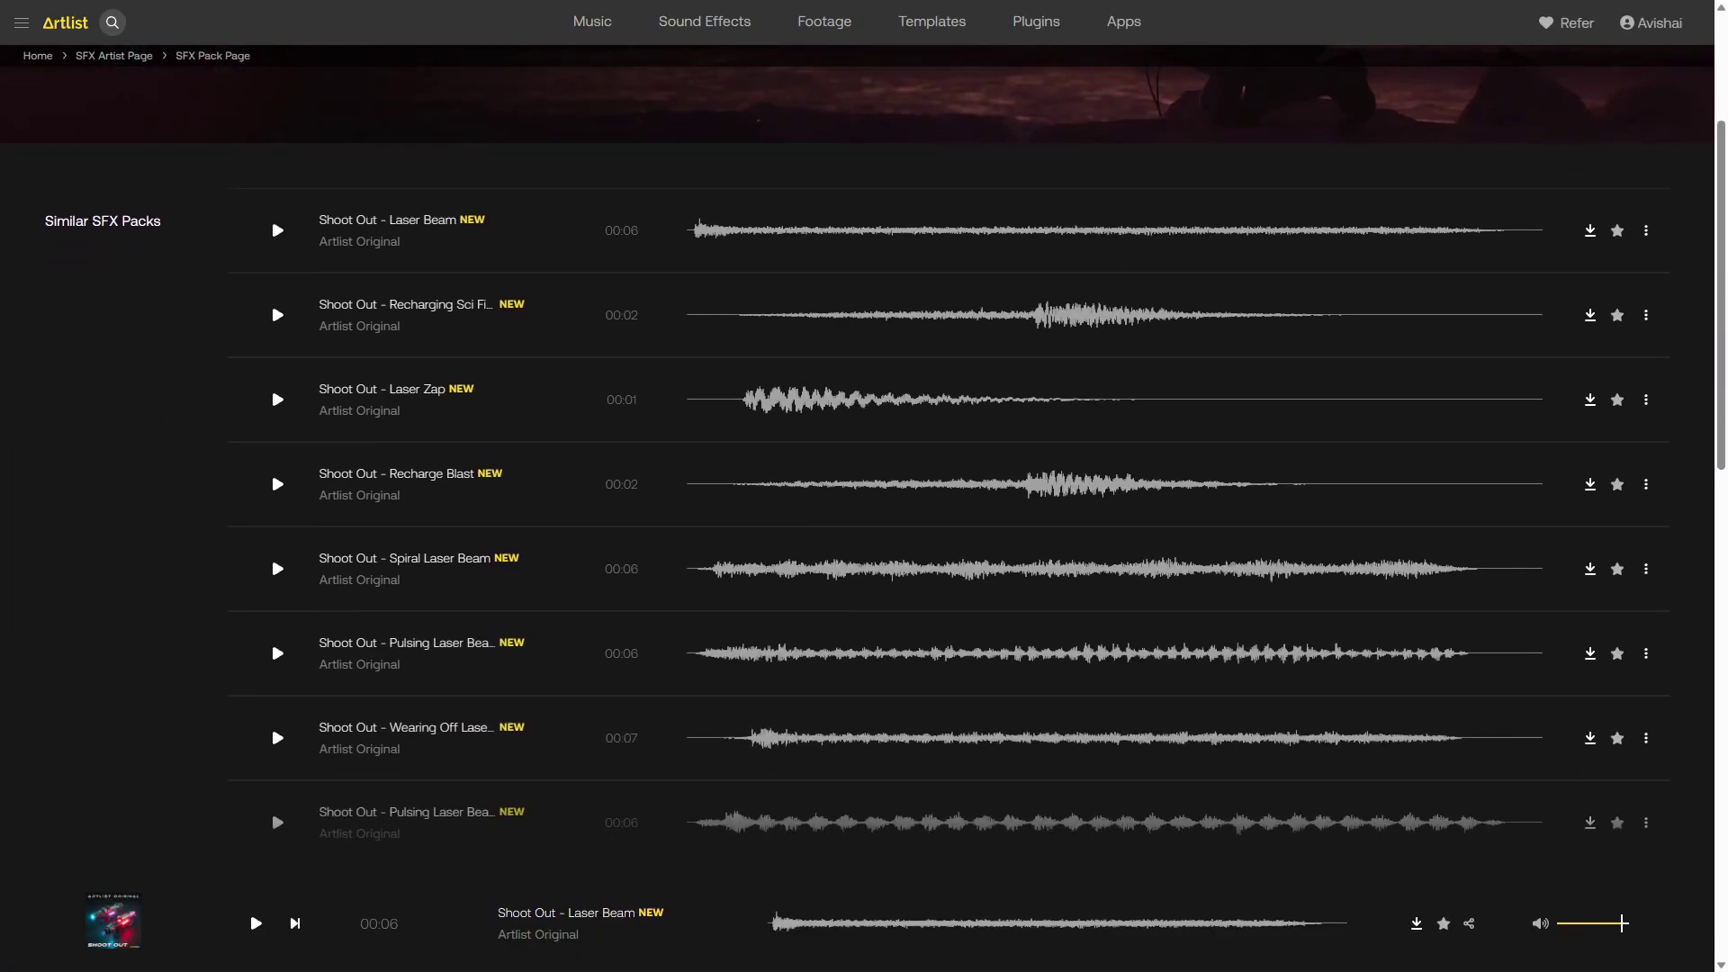
pyautogui.scroll(-1, 864, 504)
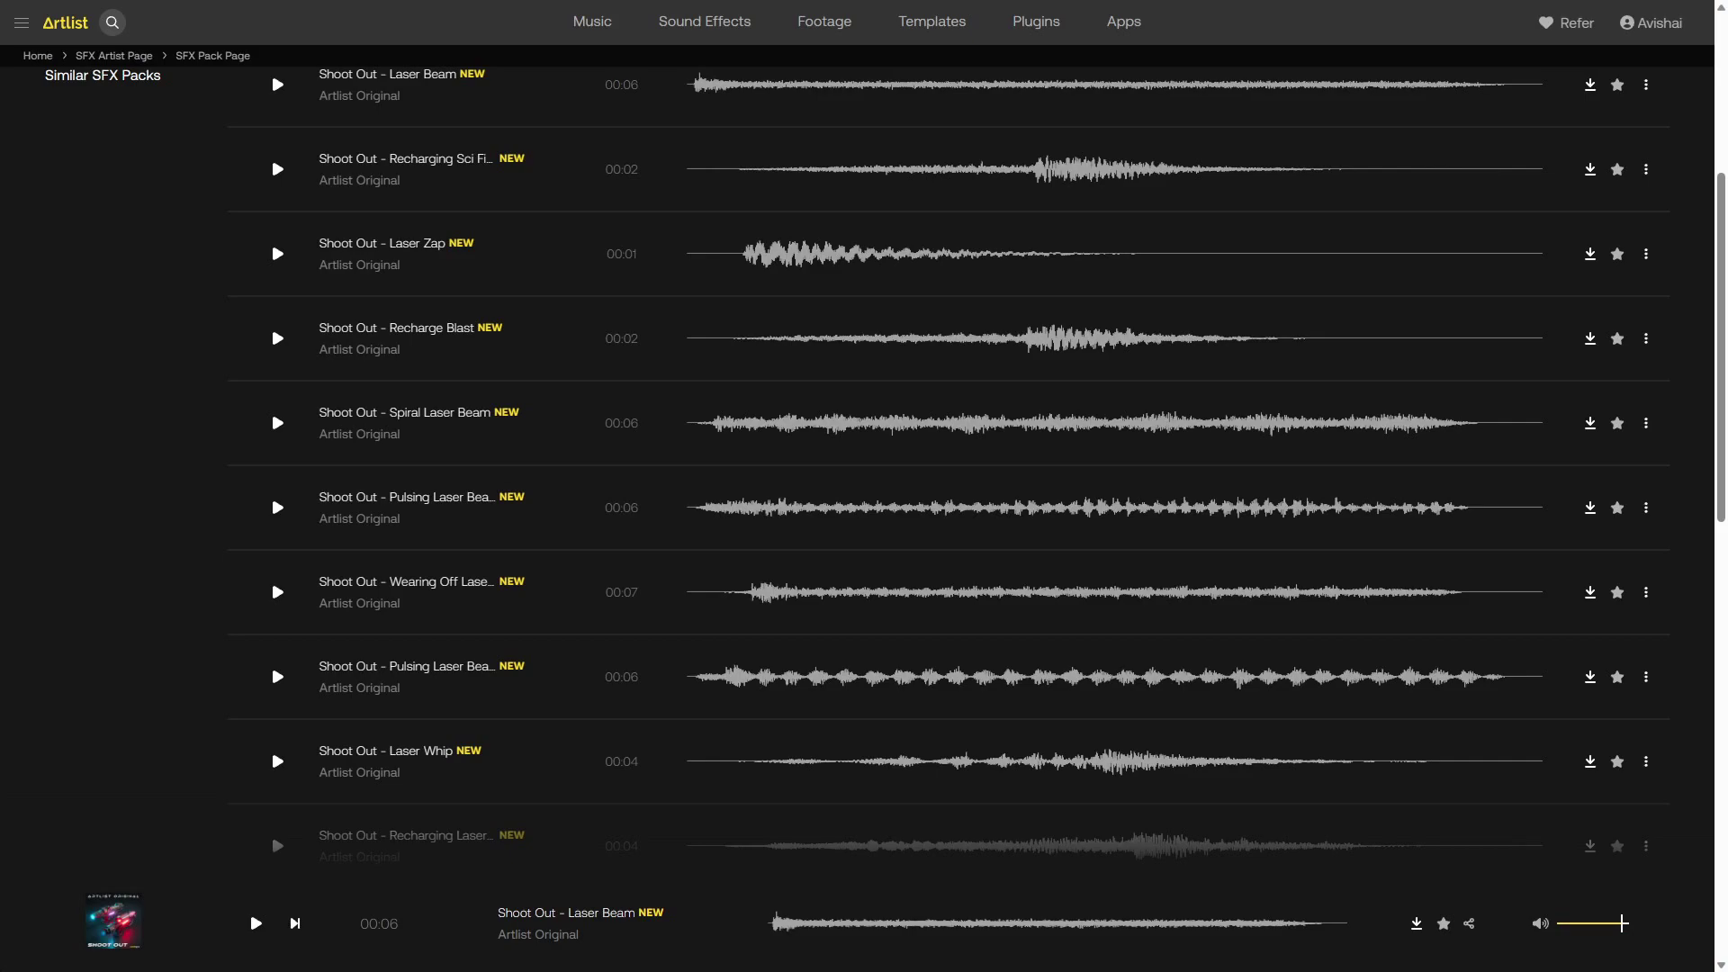